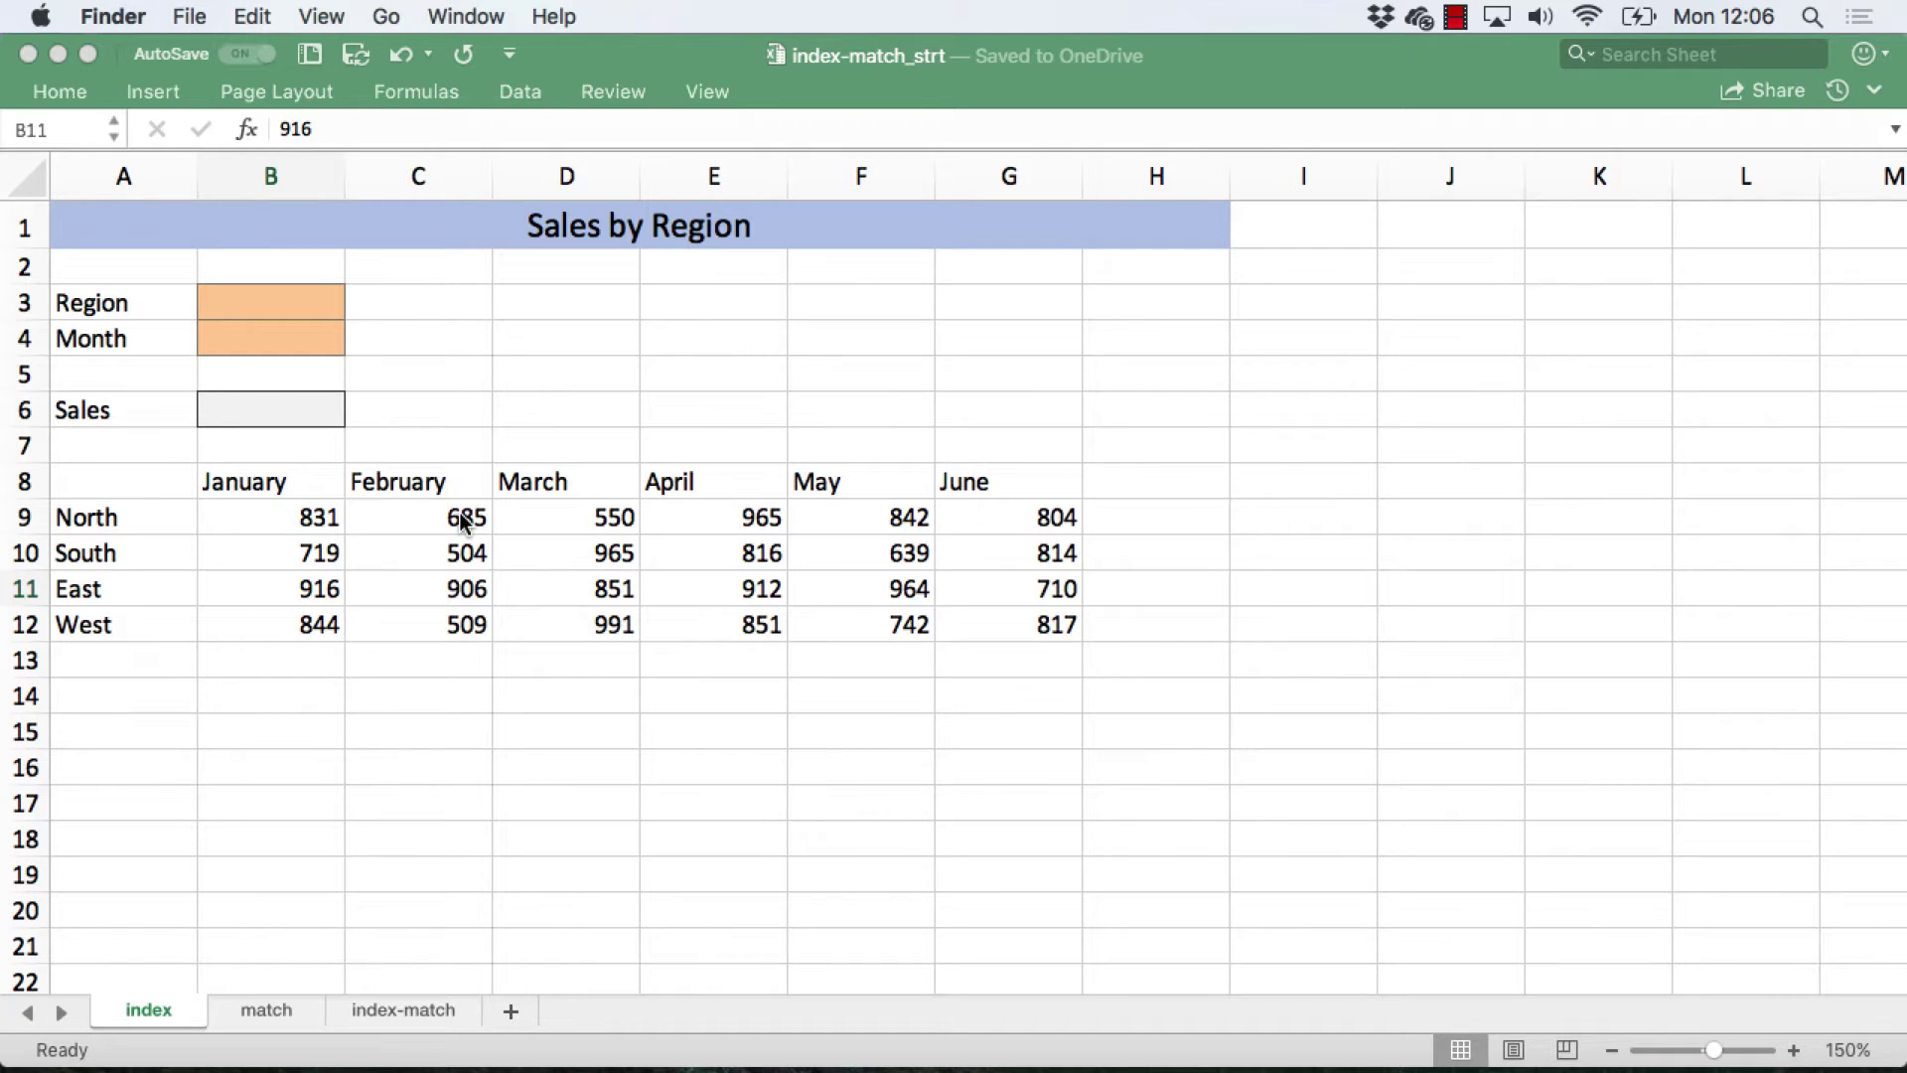
- Enter 1 as the region in B3 and 2 as the month in B4
{"action": "left_click", "coordinate": [268, 401]}
{"action": "left_click", "coordinate": [265, 307]}
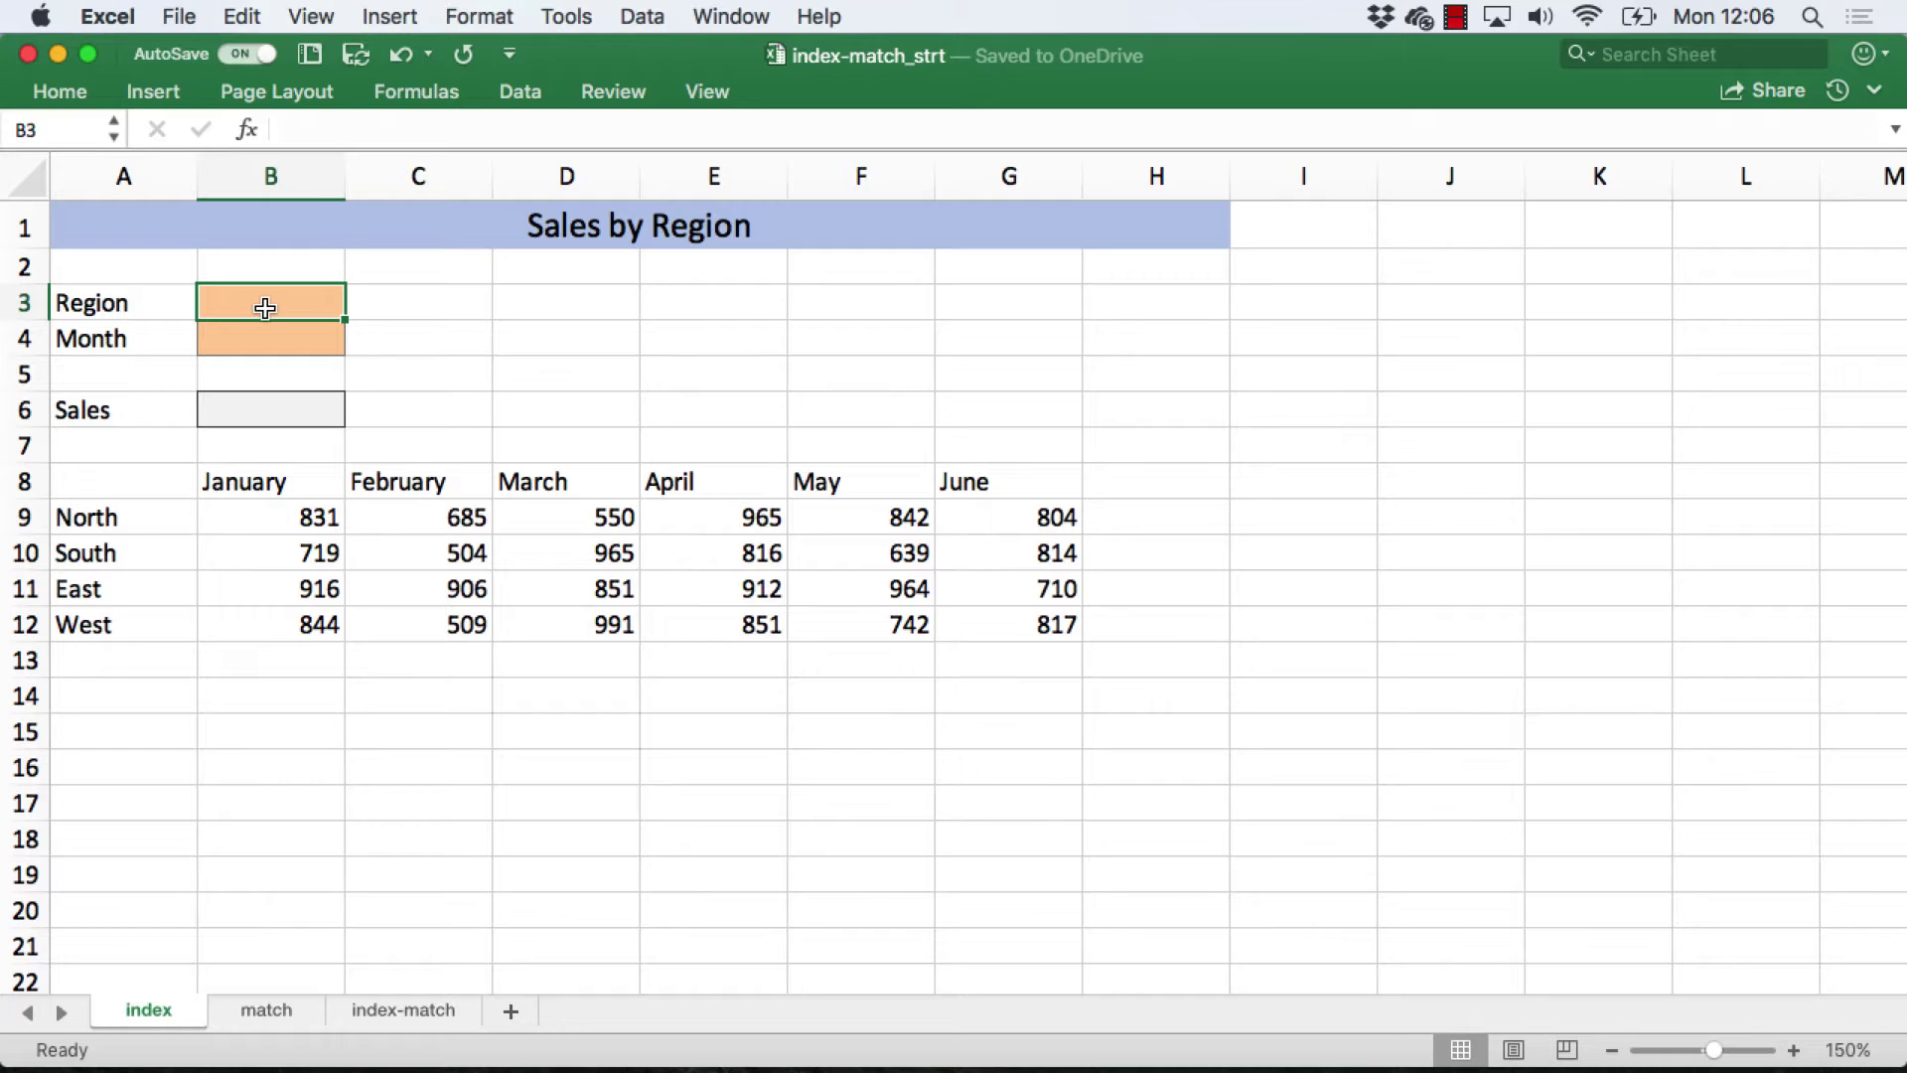
{"action": "type", "text": "1"}
{"action": "key", "text": "Return"}
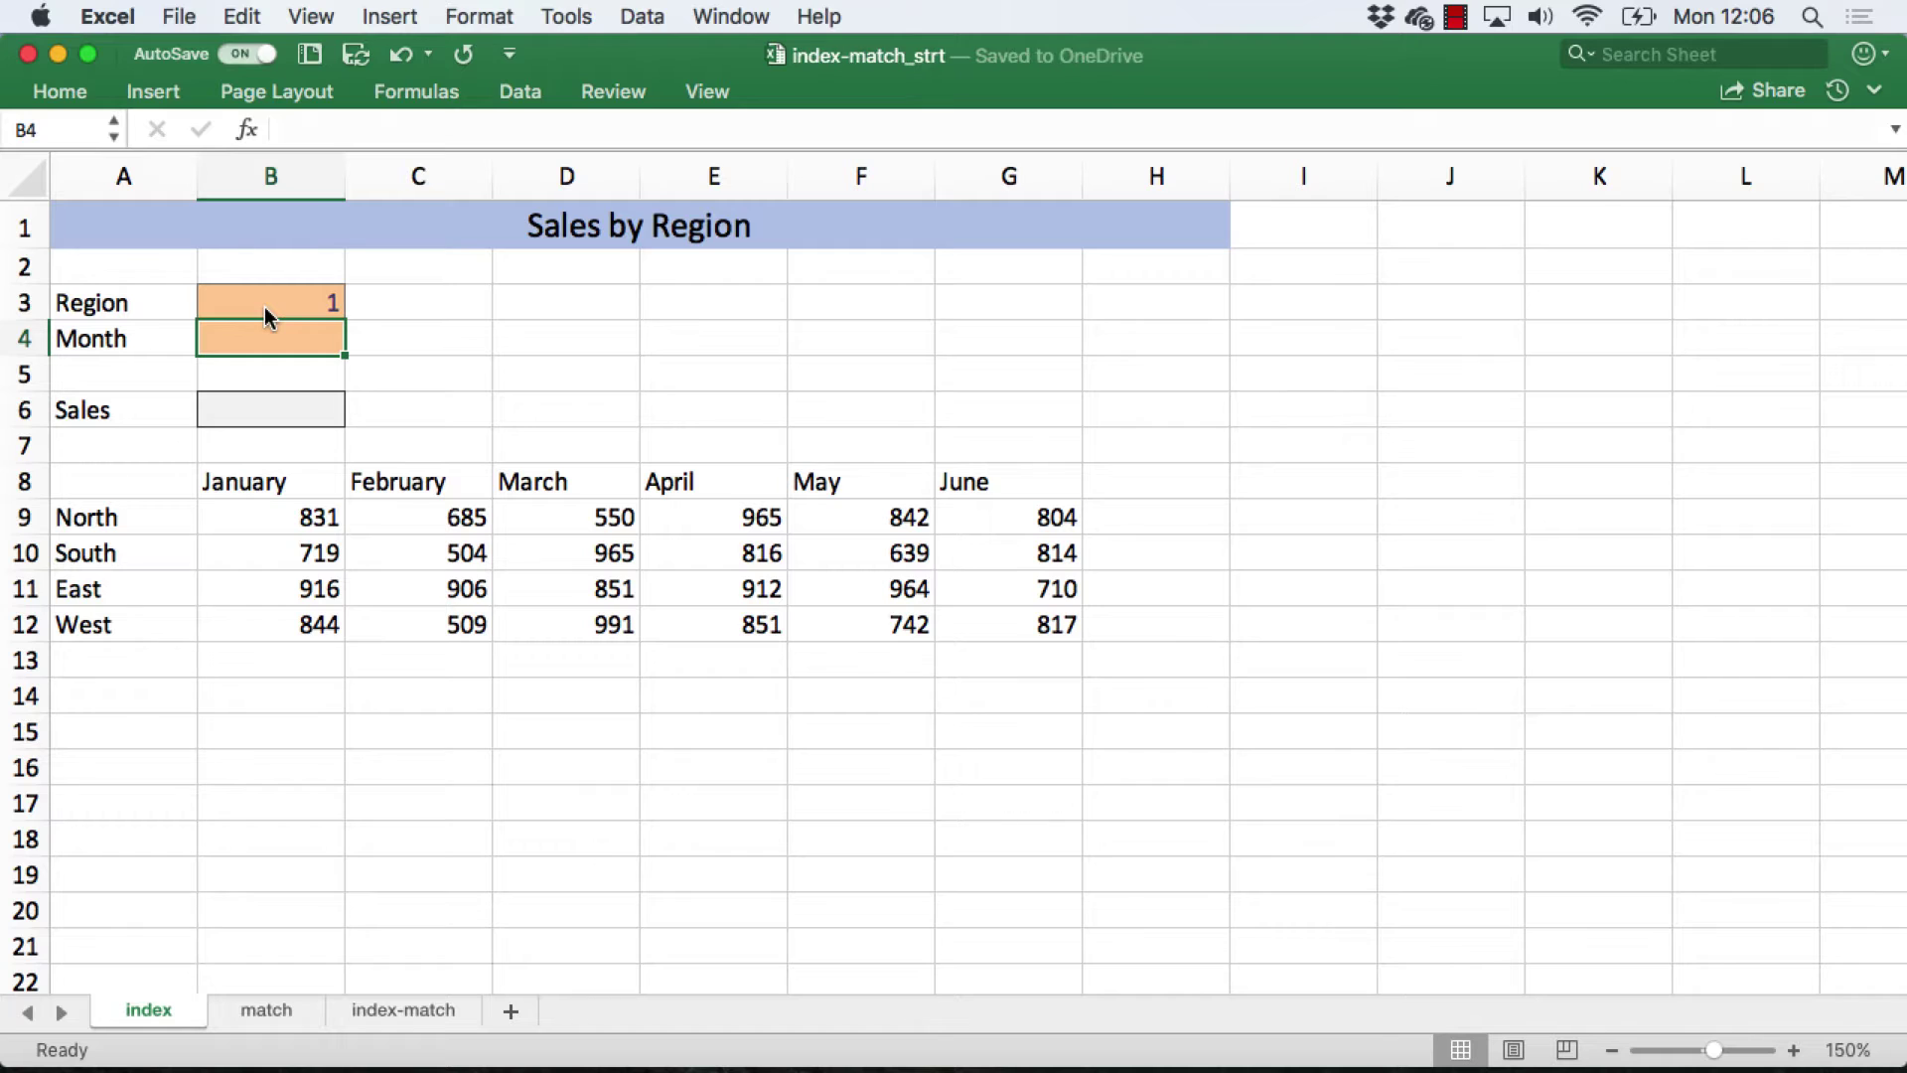
{"action": "type", "text": "2"}
{"action": "key", "text": "Return"}
- Insert an INDEX function in Sales cell B6 using the array,row_num,column_num form, with the sales figures B9:G12 as the array
{"action": "key", "text": "Return"}
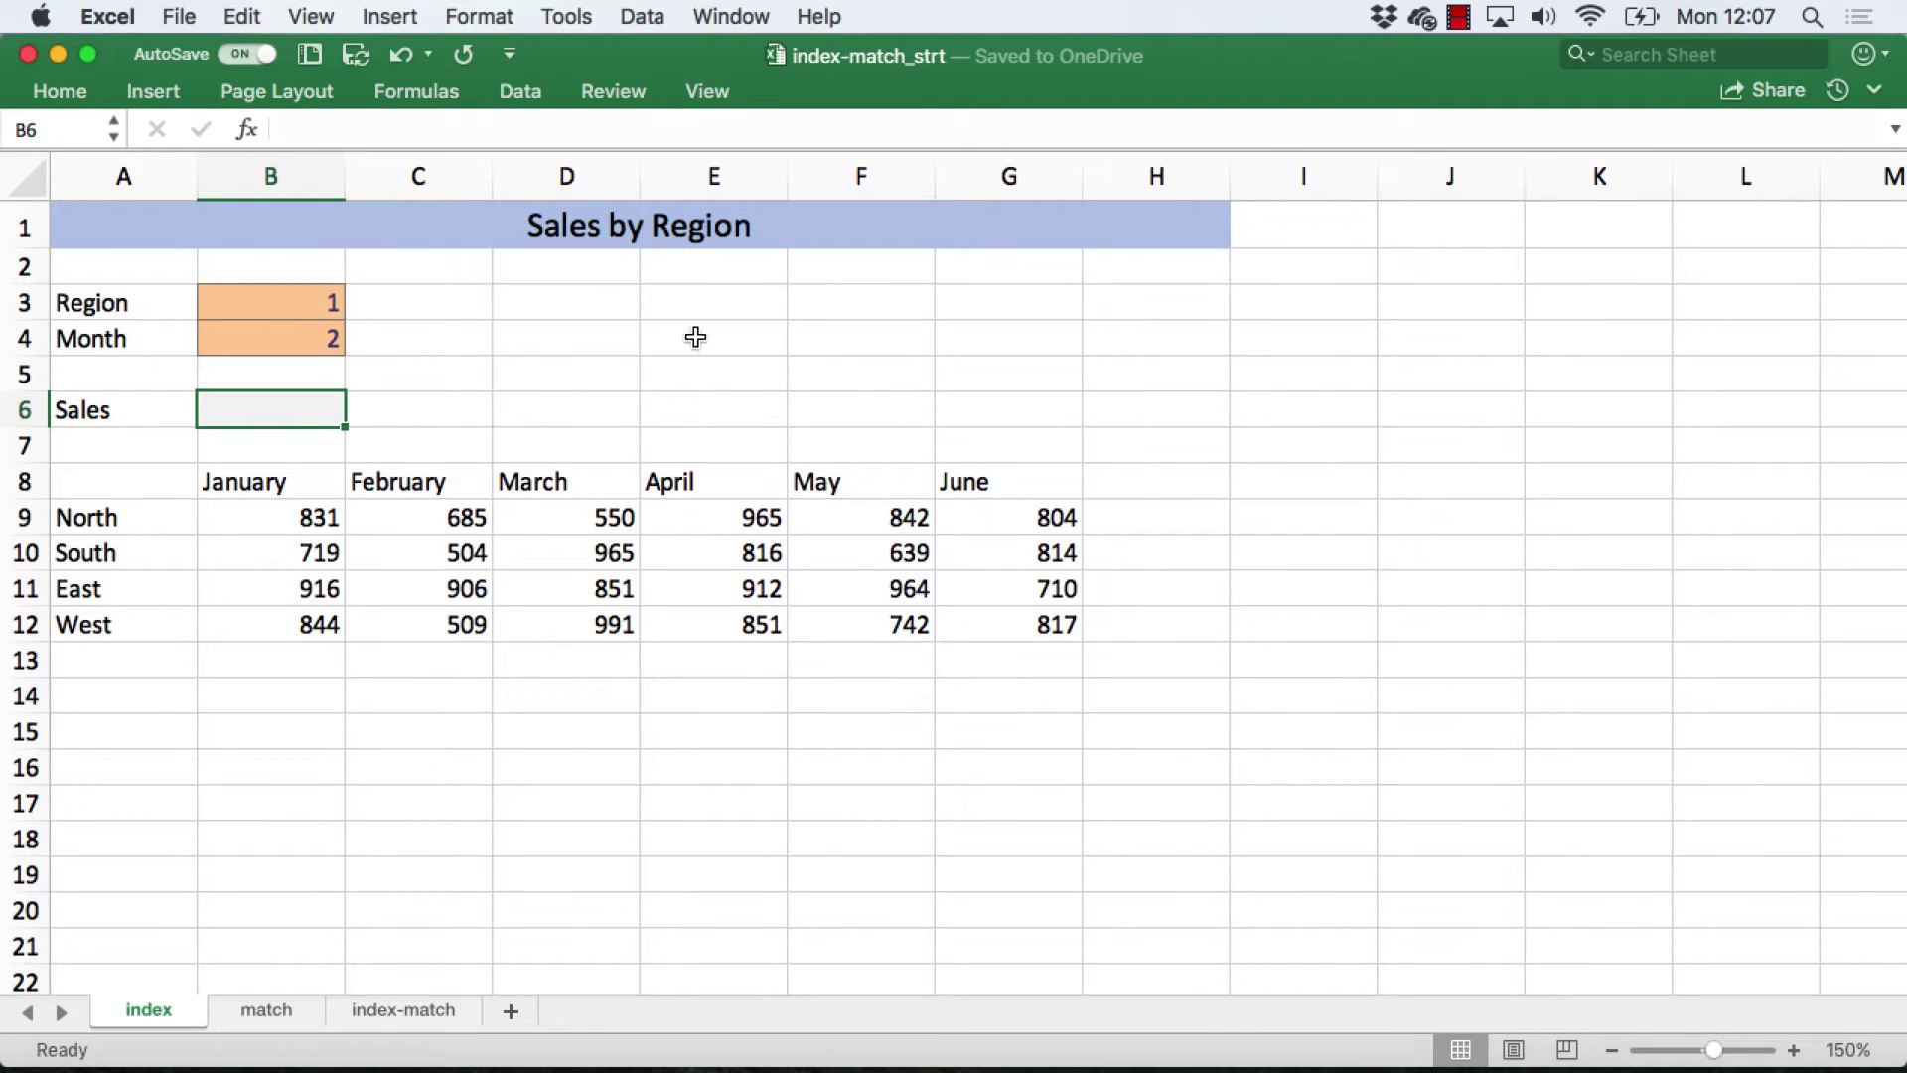
{"action": "left_click", "coordinate": [427, 92]}
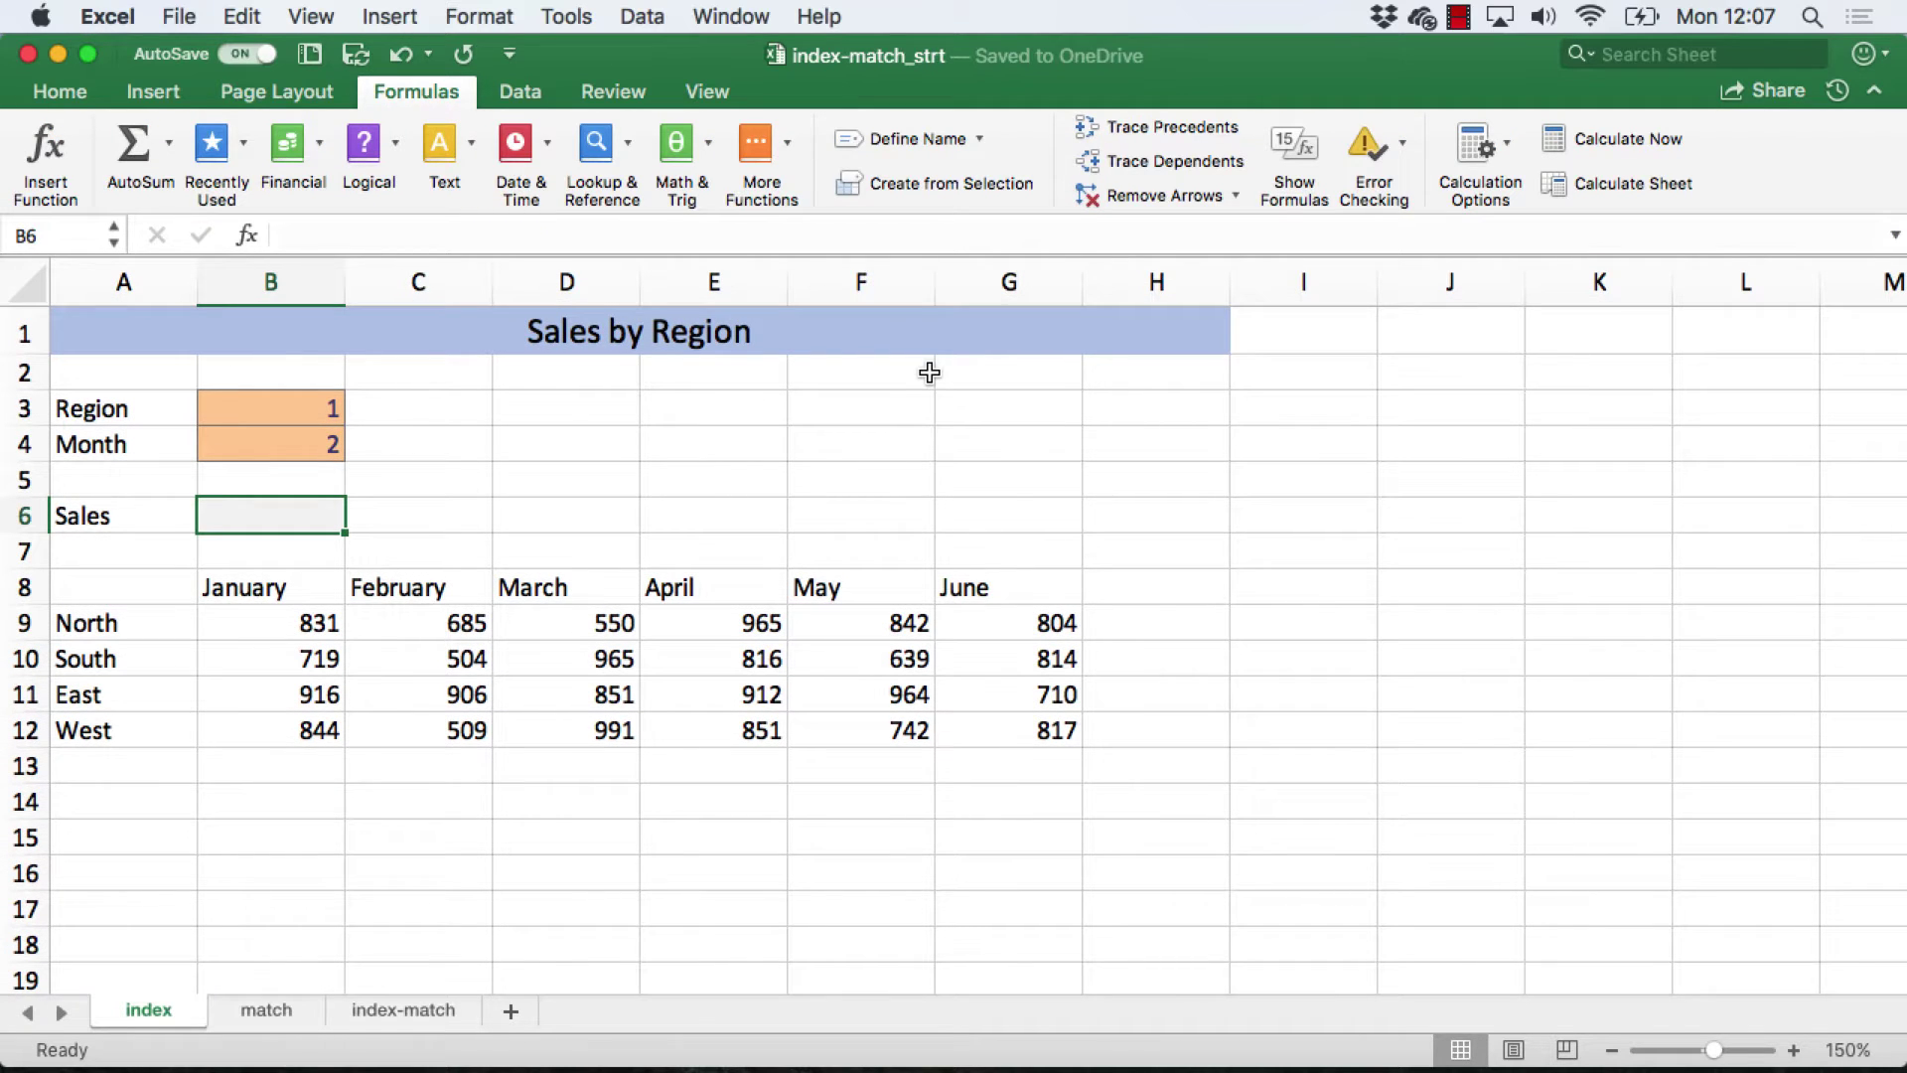
{"action": "left_click", "coordinate": [619, 154]}
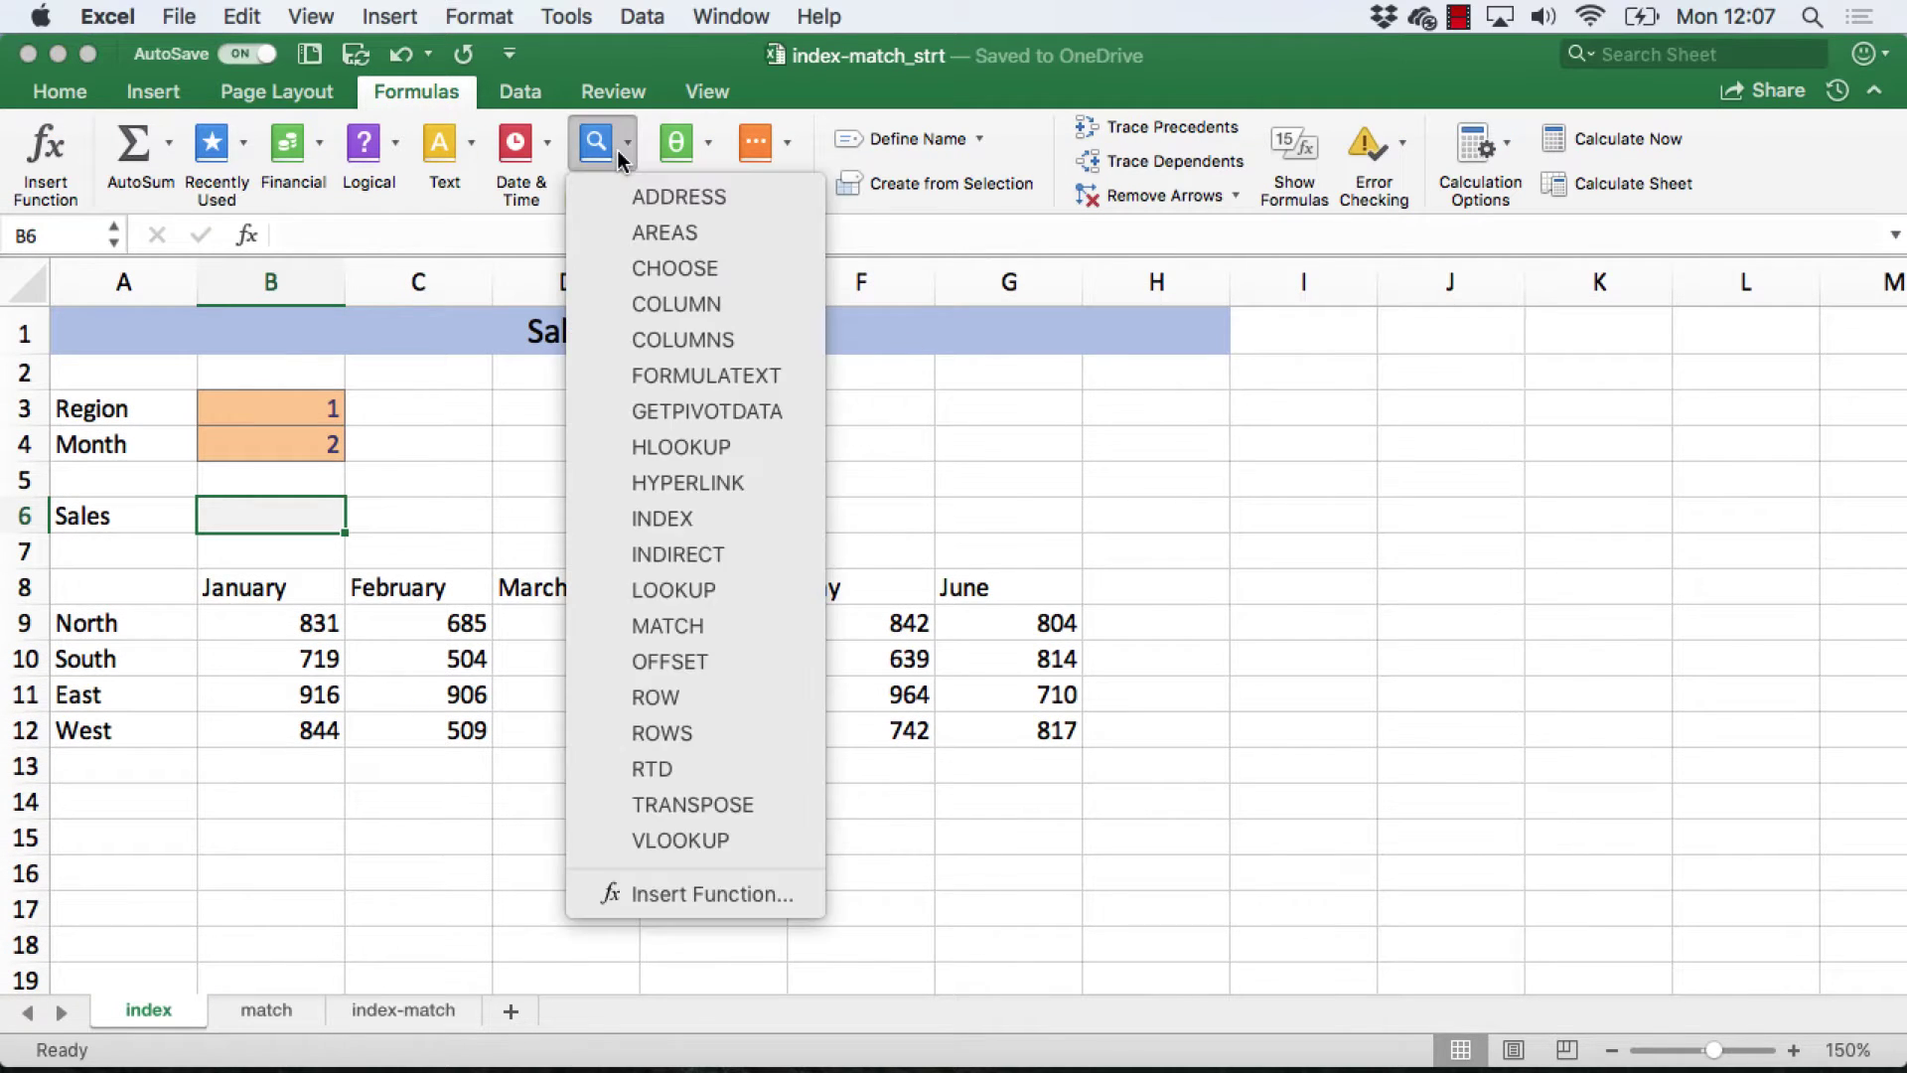
{"action": "left_click", "coordinate": [703, 518]}
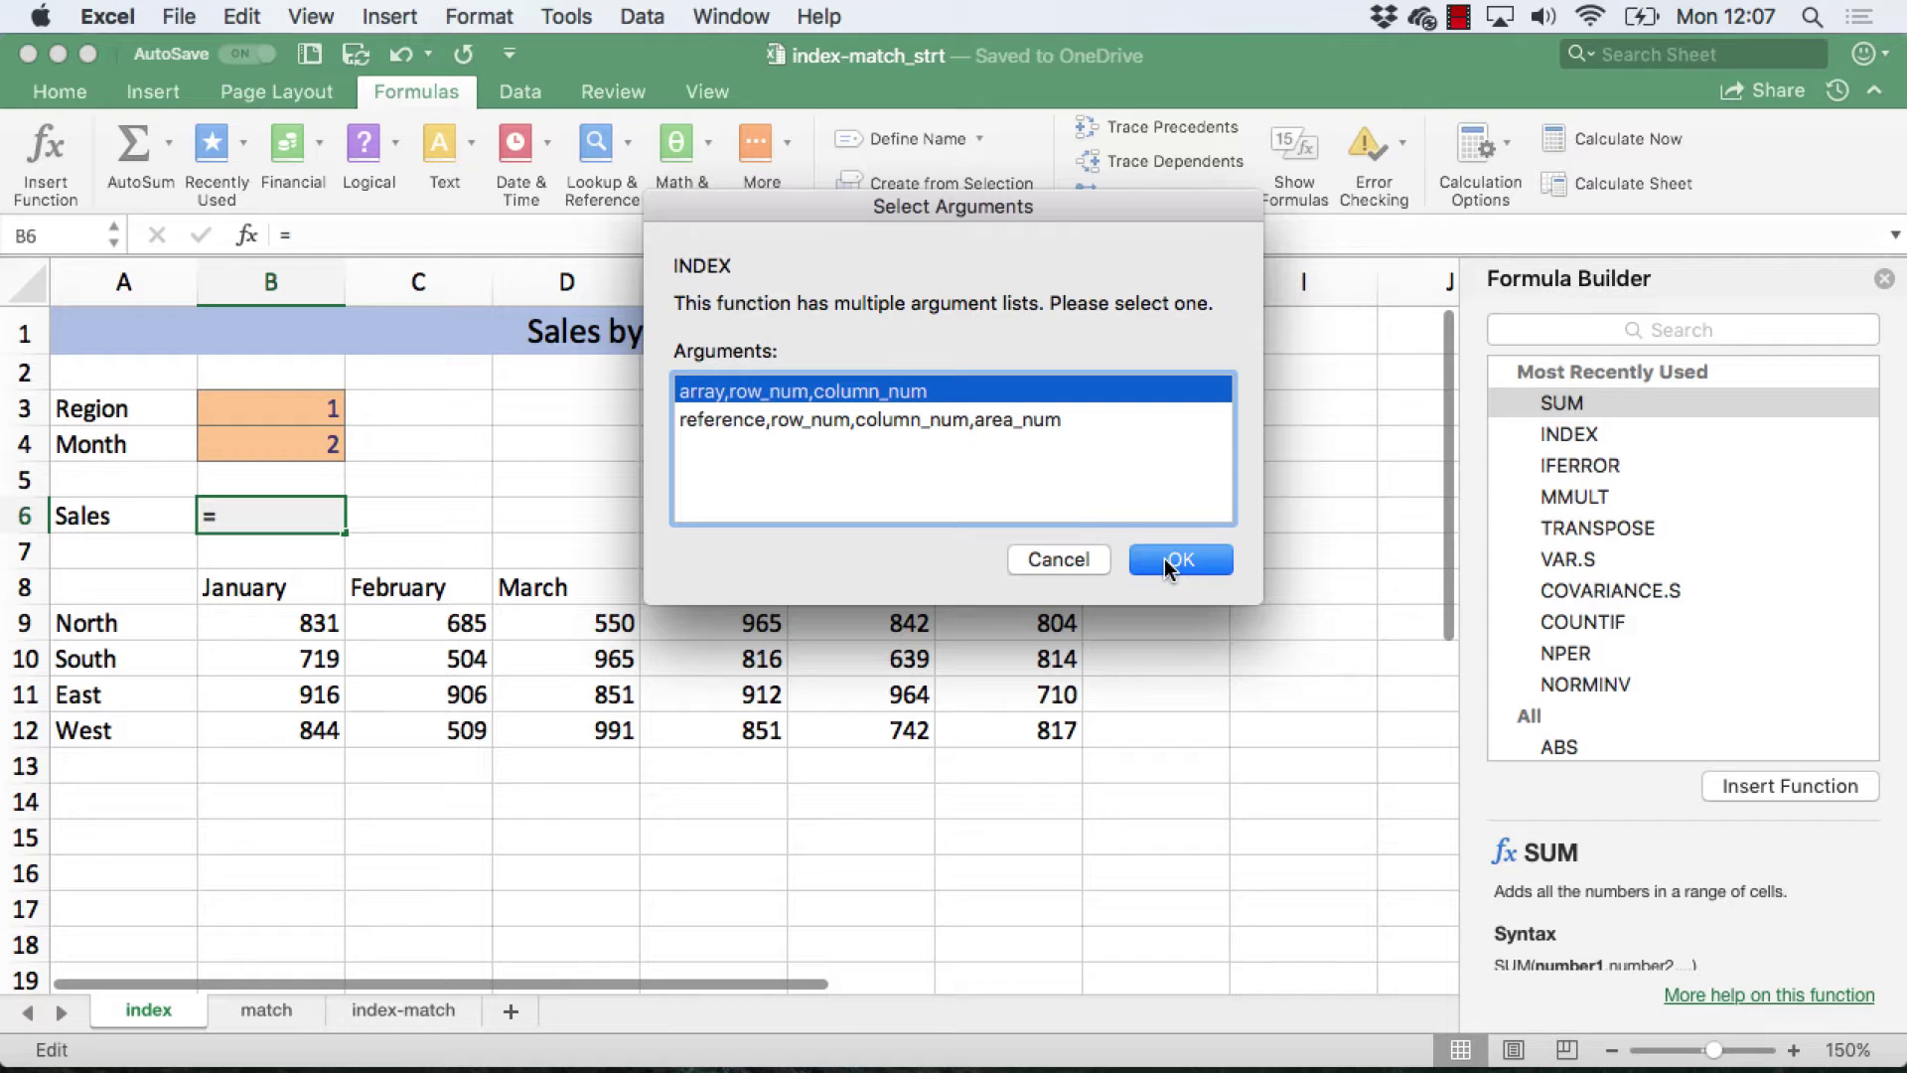
{"action": "left_click", "coordinate": [1168, 562]}
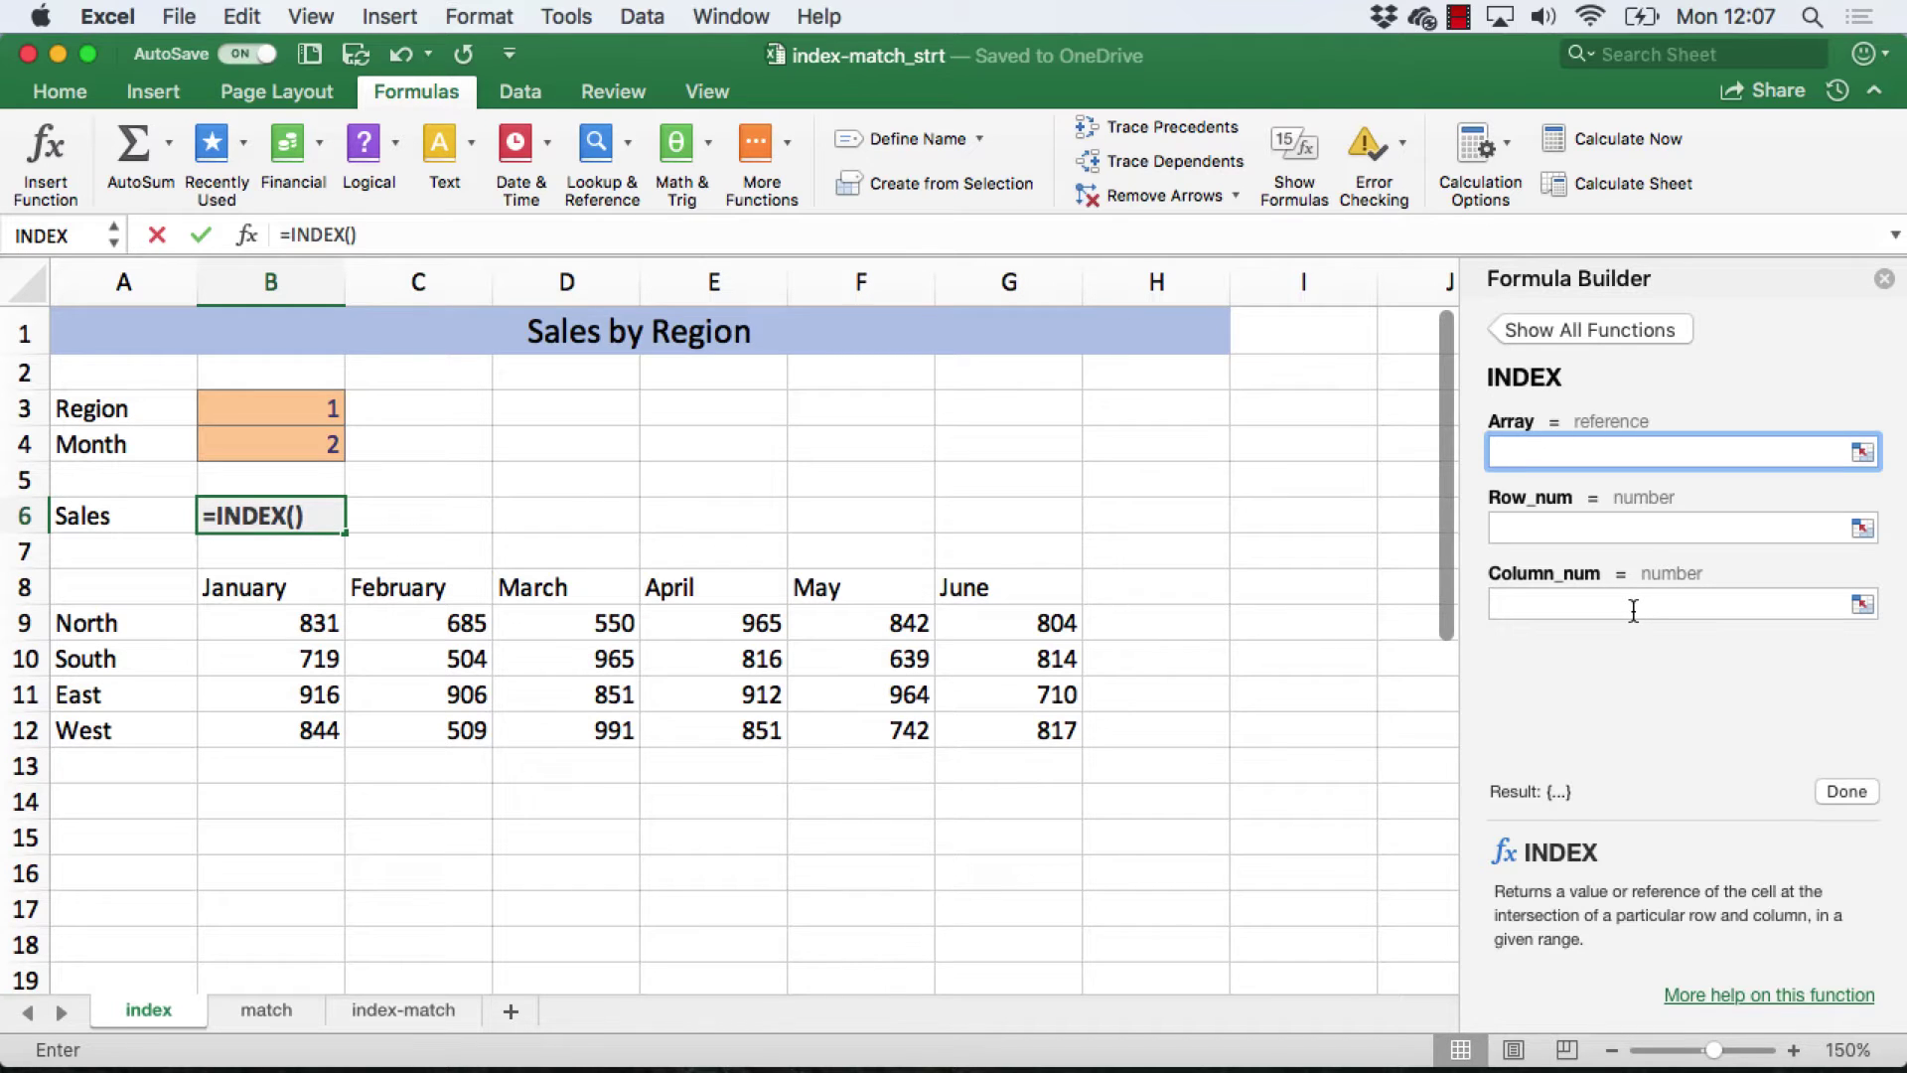
{"action": "left_click_drag", "start_coordinate": [249, 621], "coordinate": [1008, 729]}
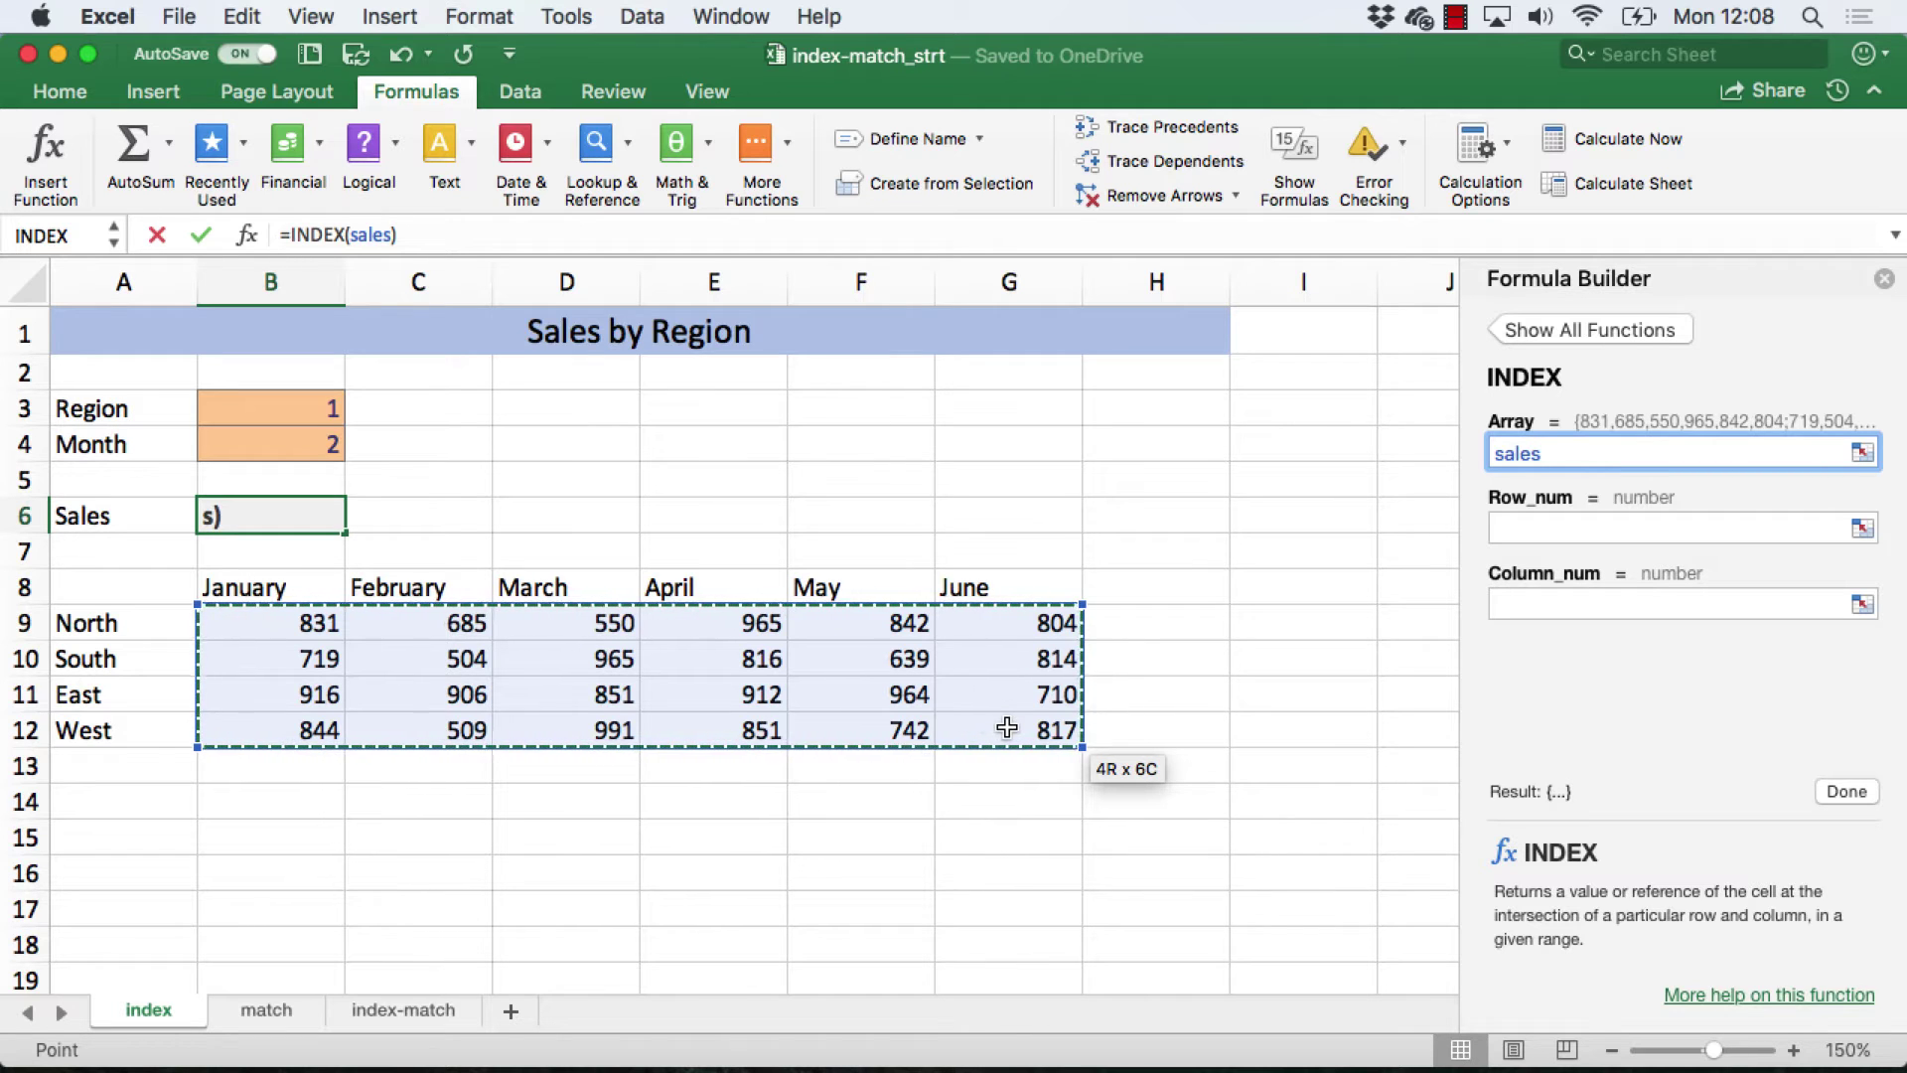
- Set the INDEX row number to B3 and the column number to B4, and complete the formula
{"action": "left_click", "coordinate": [1581, 532]}
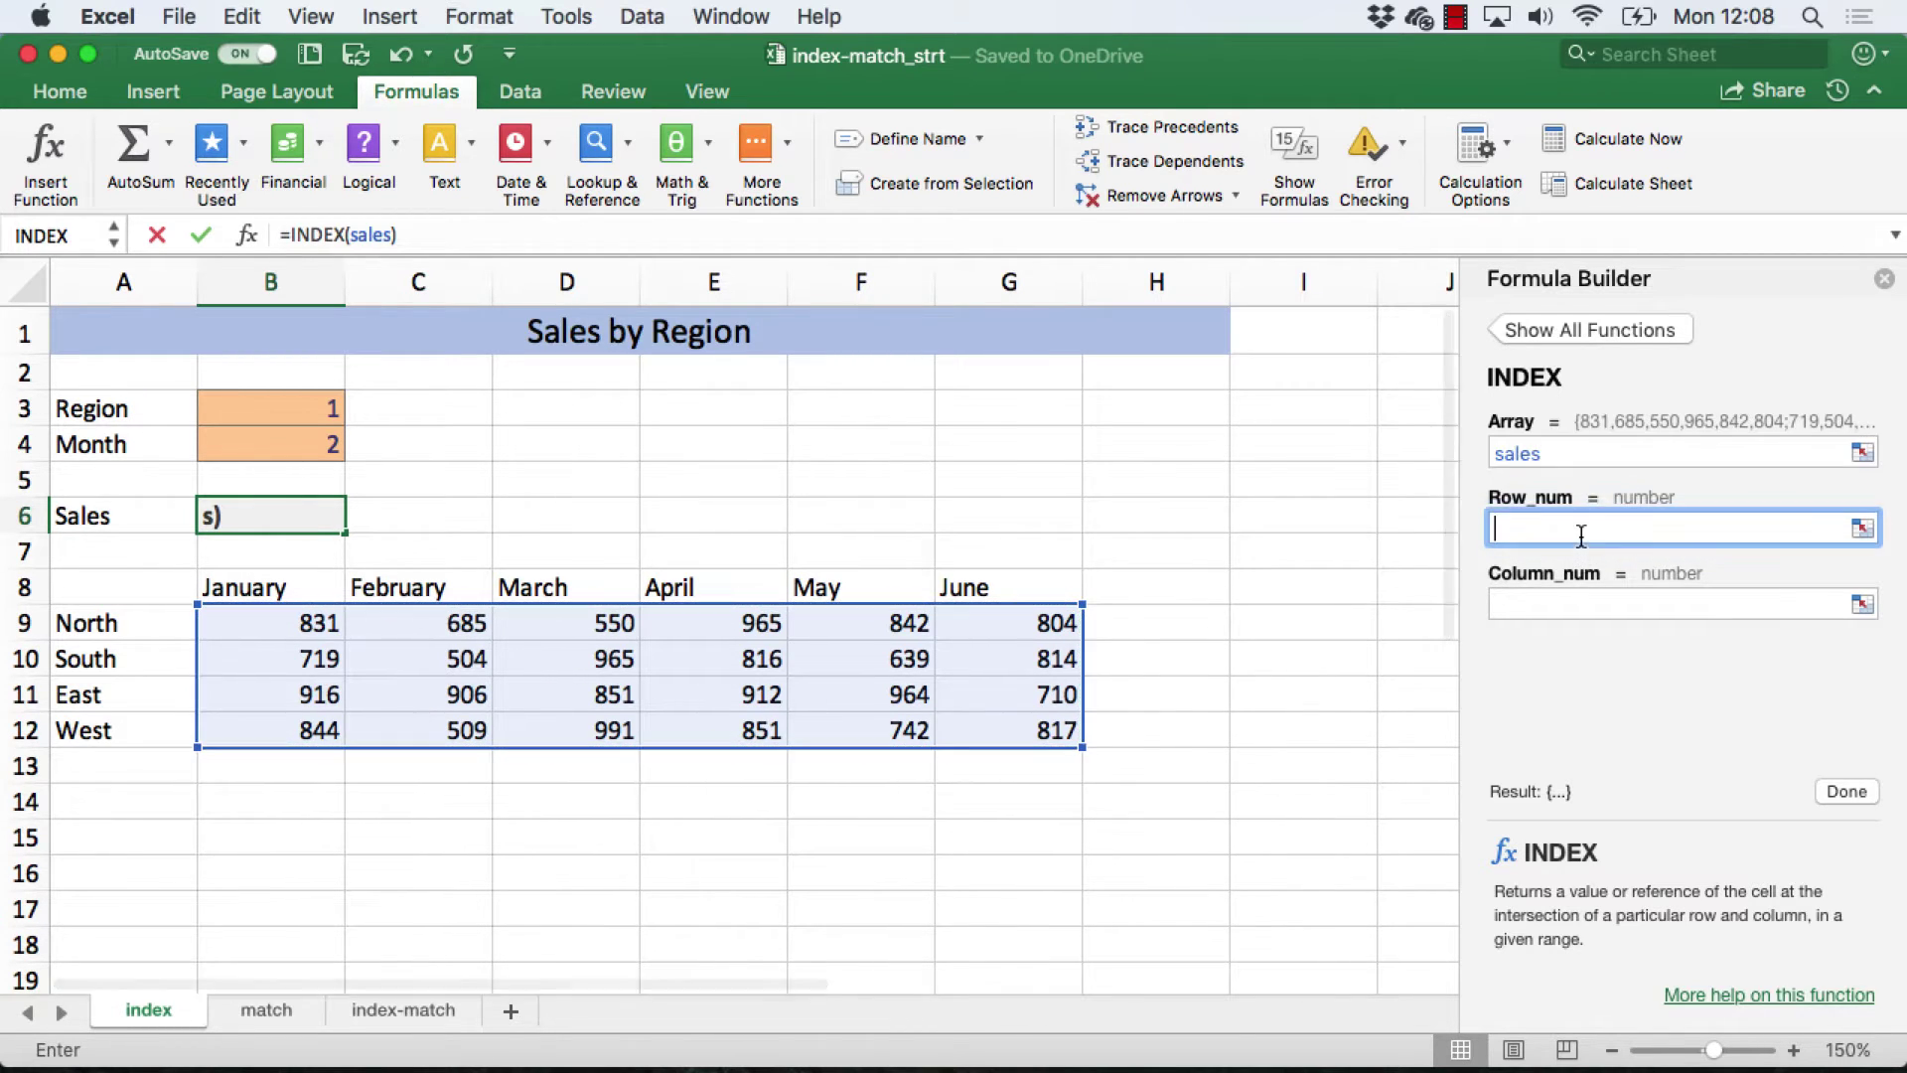
{"action": "left_click", "coordinate": [291, 410]}
{"action": "left_click", "coordinate": [1528, 599]}
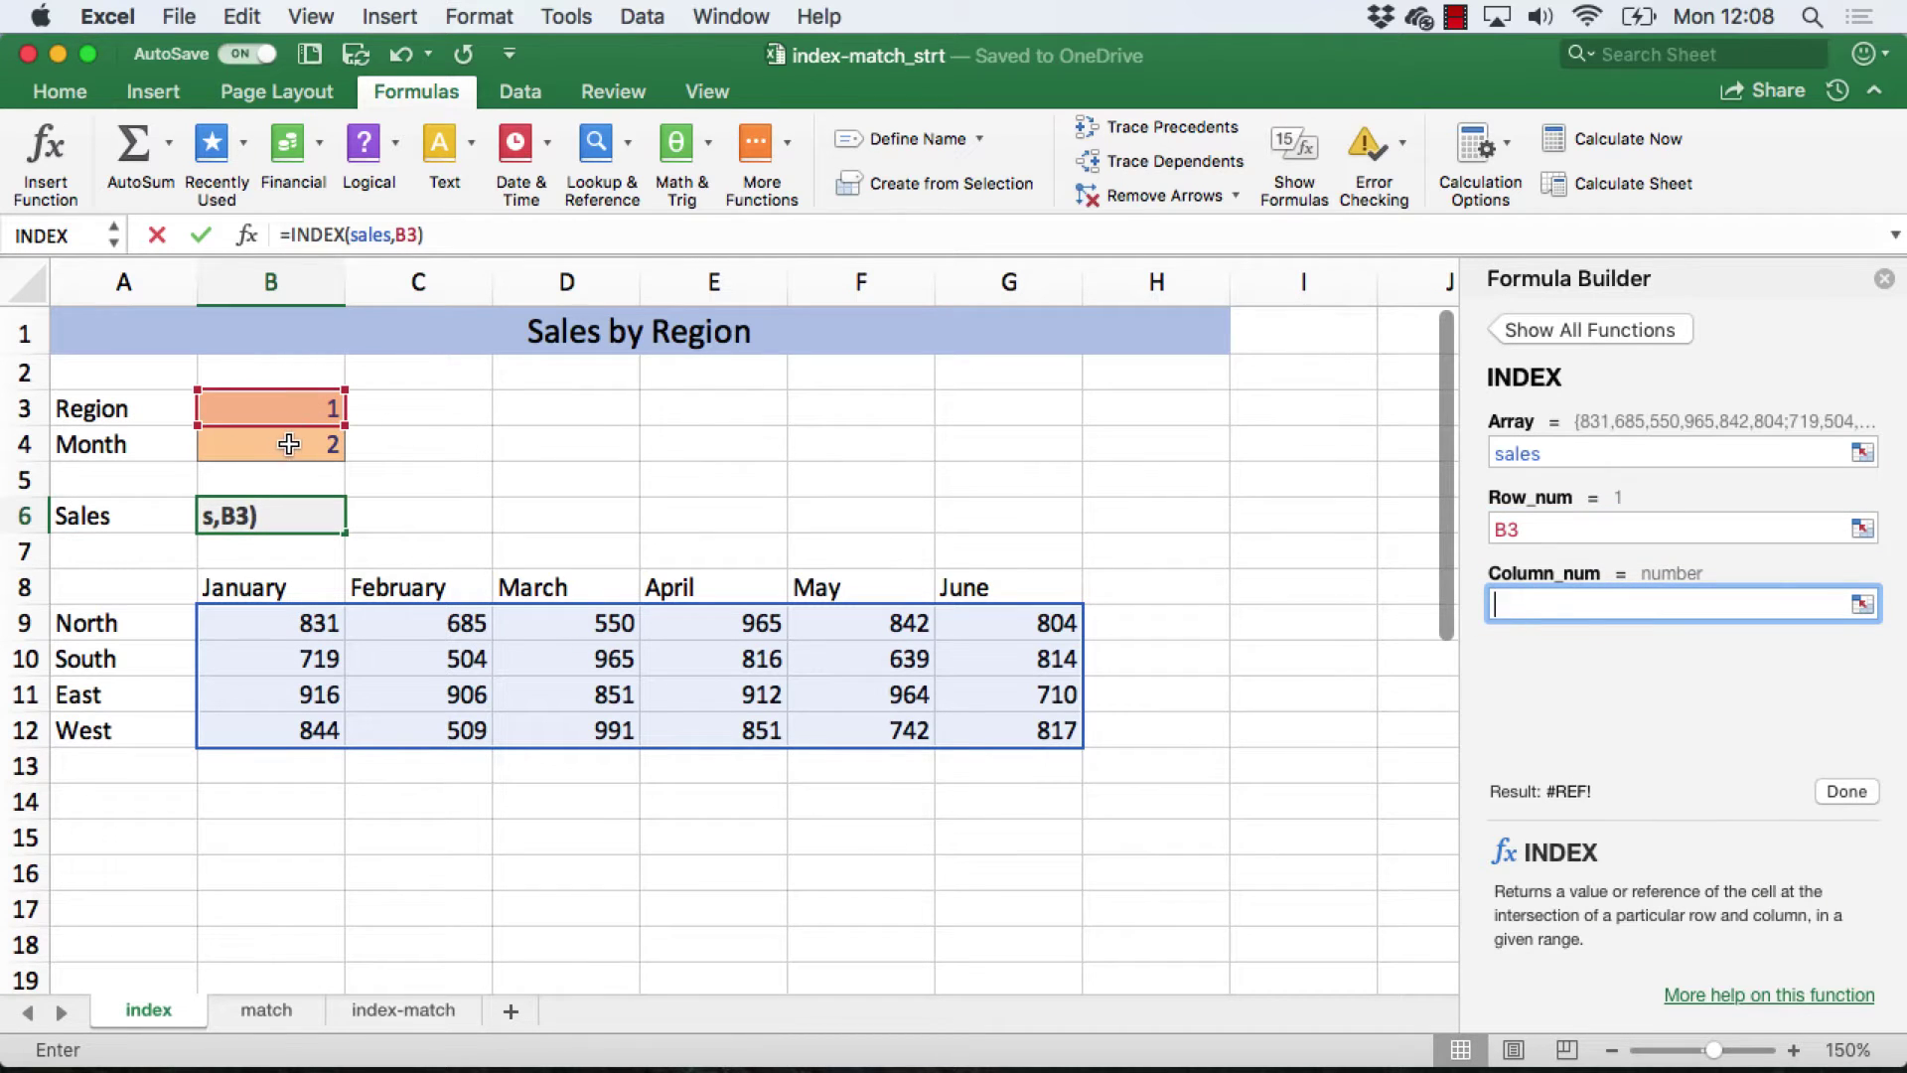
{"action": "left_click", "coordinate": [289, 444]}
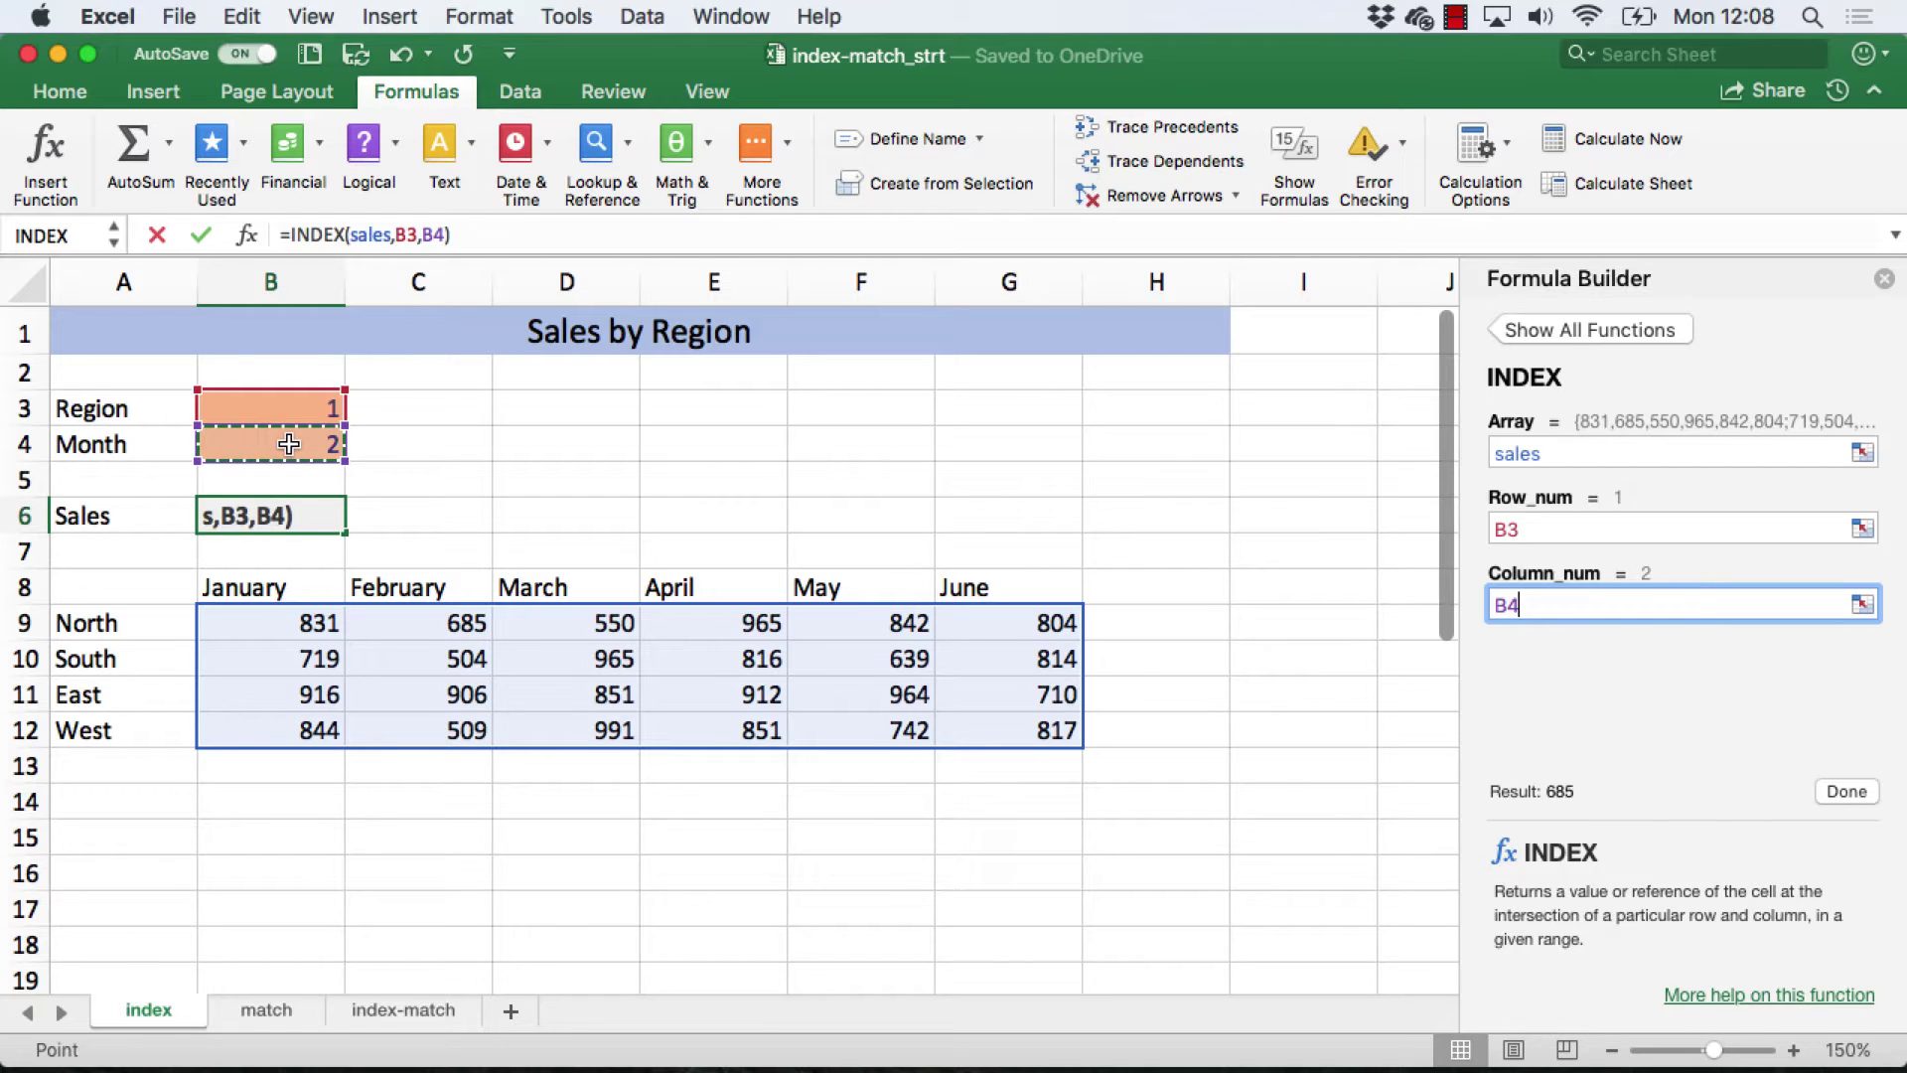
{"action": "left_click", "coordinate": [1848, 792]}
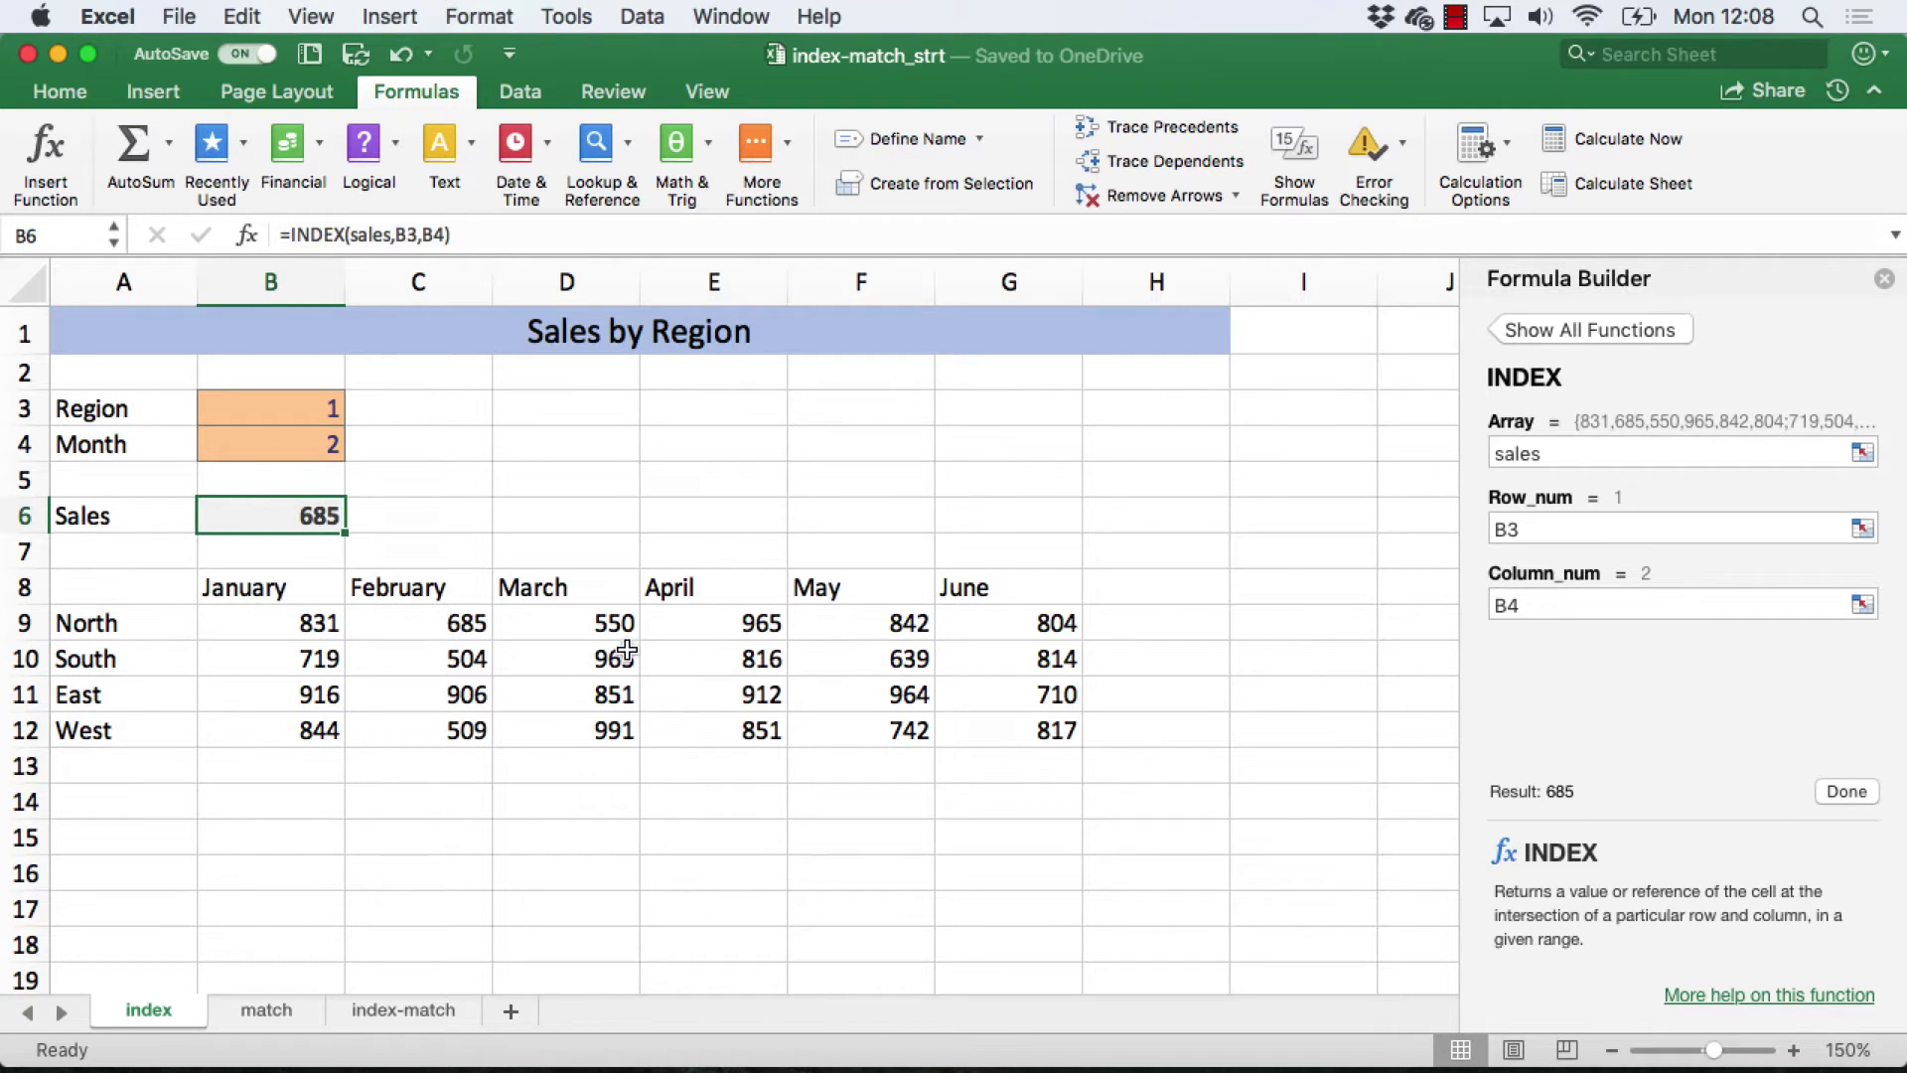
- Test the INDEX formula by setting the region to 2 and the month to 3
{"action": "left_click", "coordinate": [316, 412]}
{"action": "type", "text": "2"}
{"action": "key", "text": "Return"}
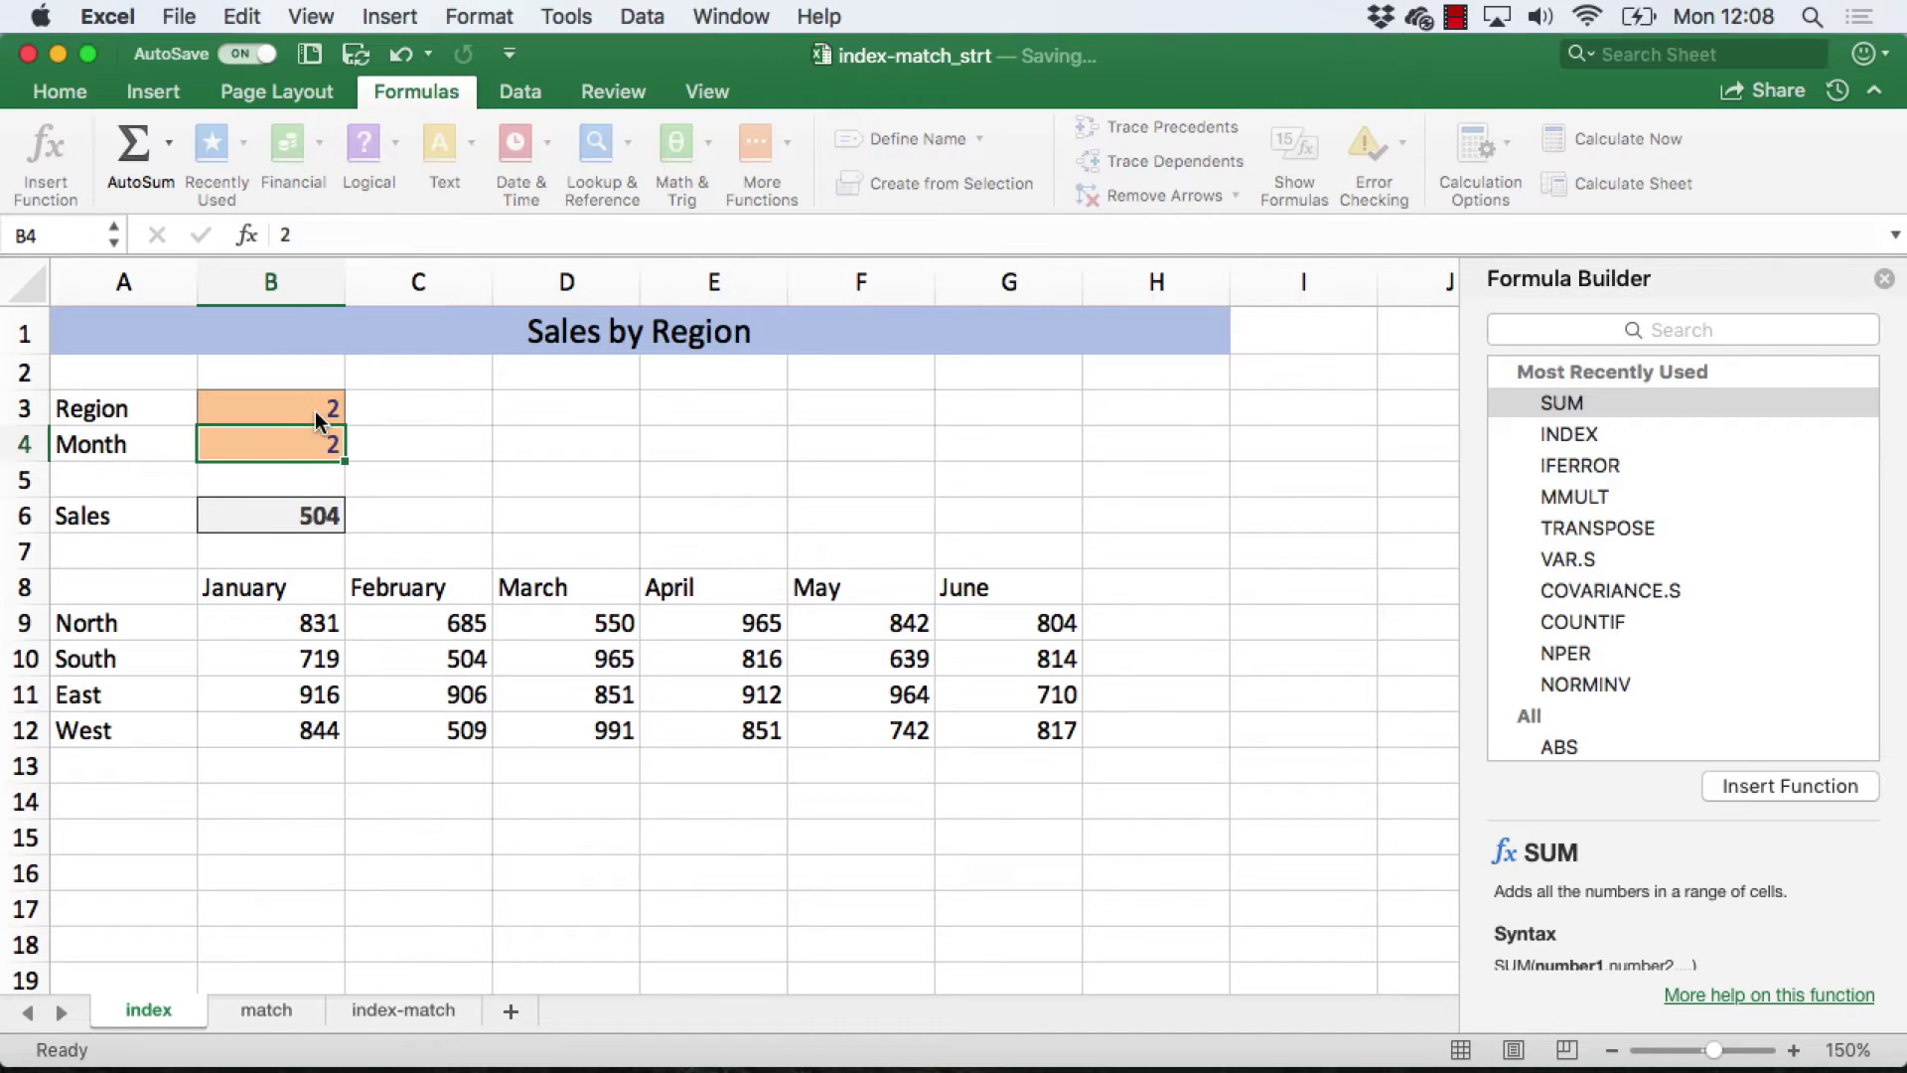
{"action": "type", "text": "3"}
{"action": "key", "text": "Return"}
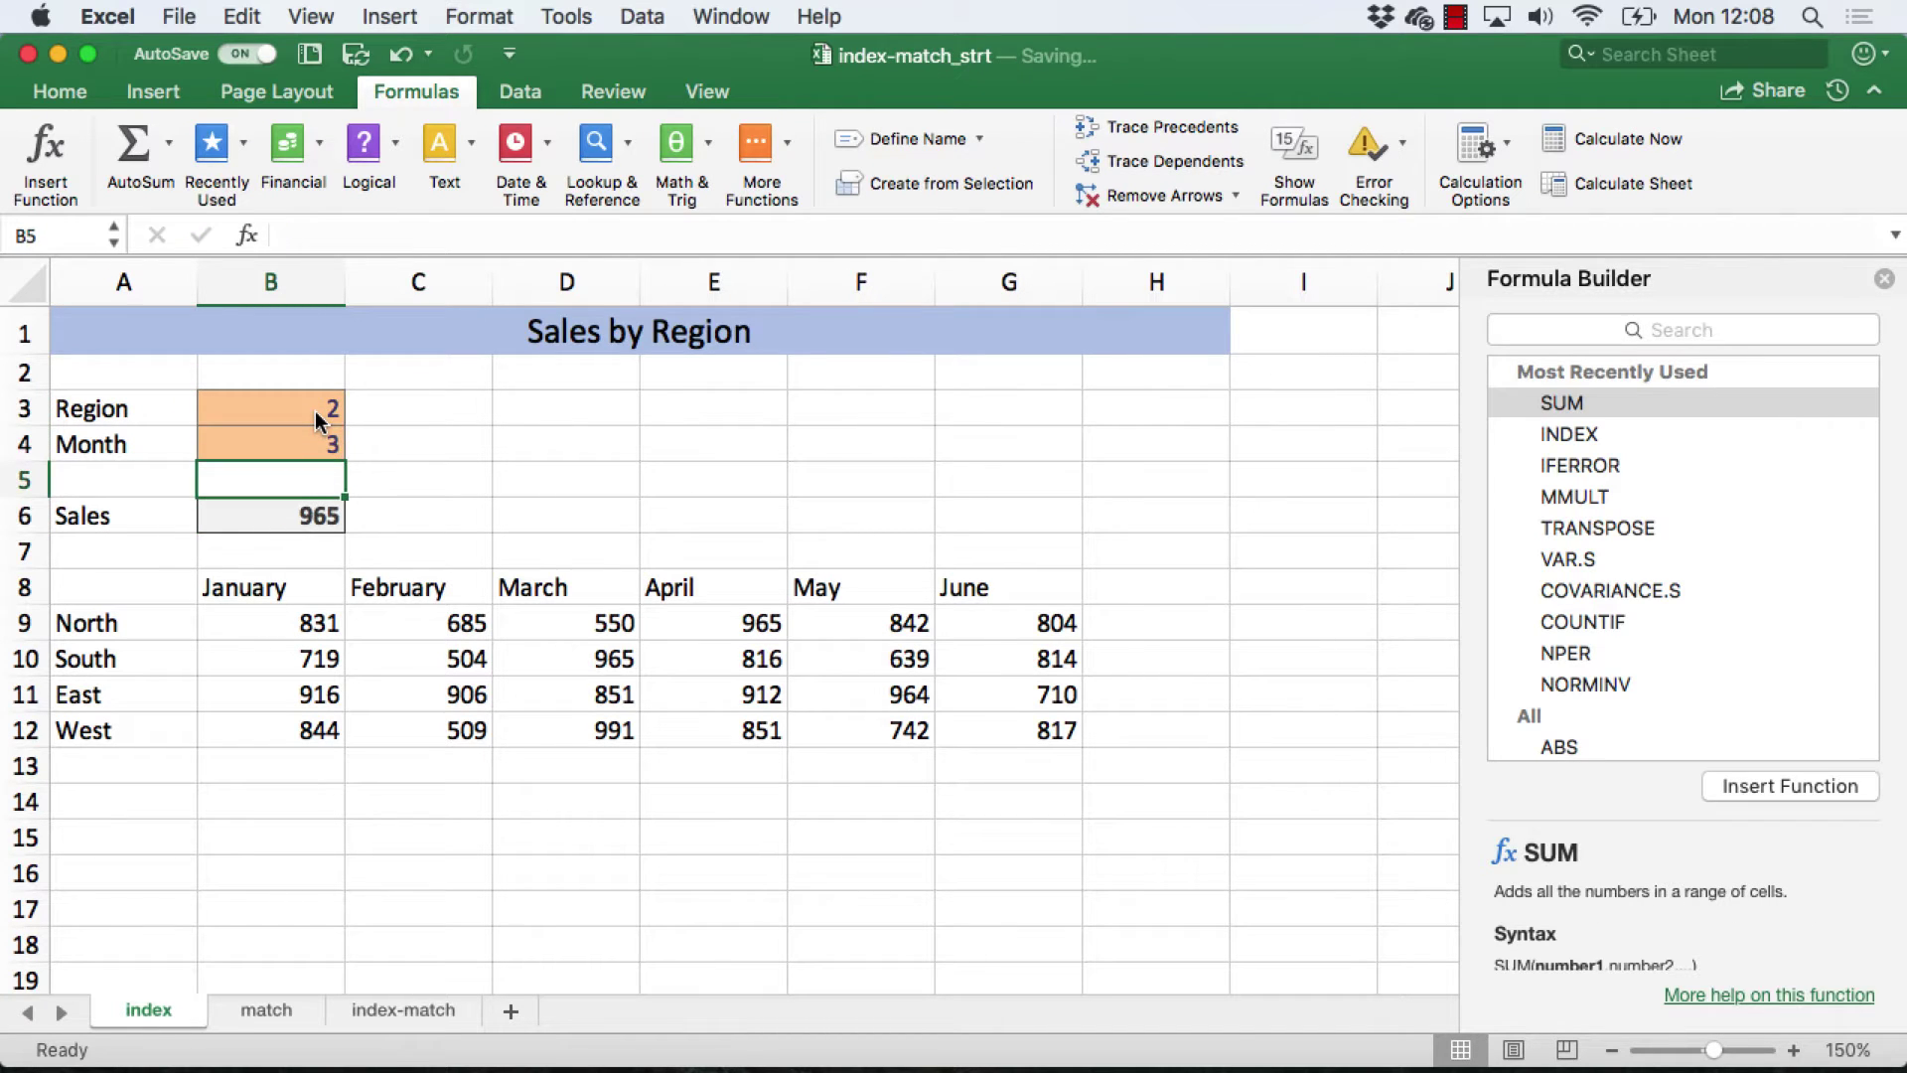
- Set the region in B3 to 4 and close the Formula Builder
{"action": "left_click", "coordinate": [314, 409]}
{"action": "type", "text": "4"}
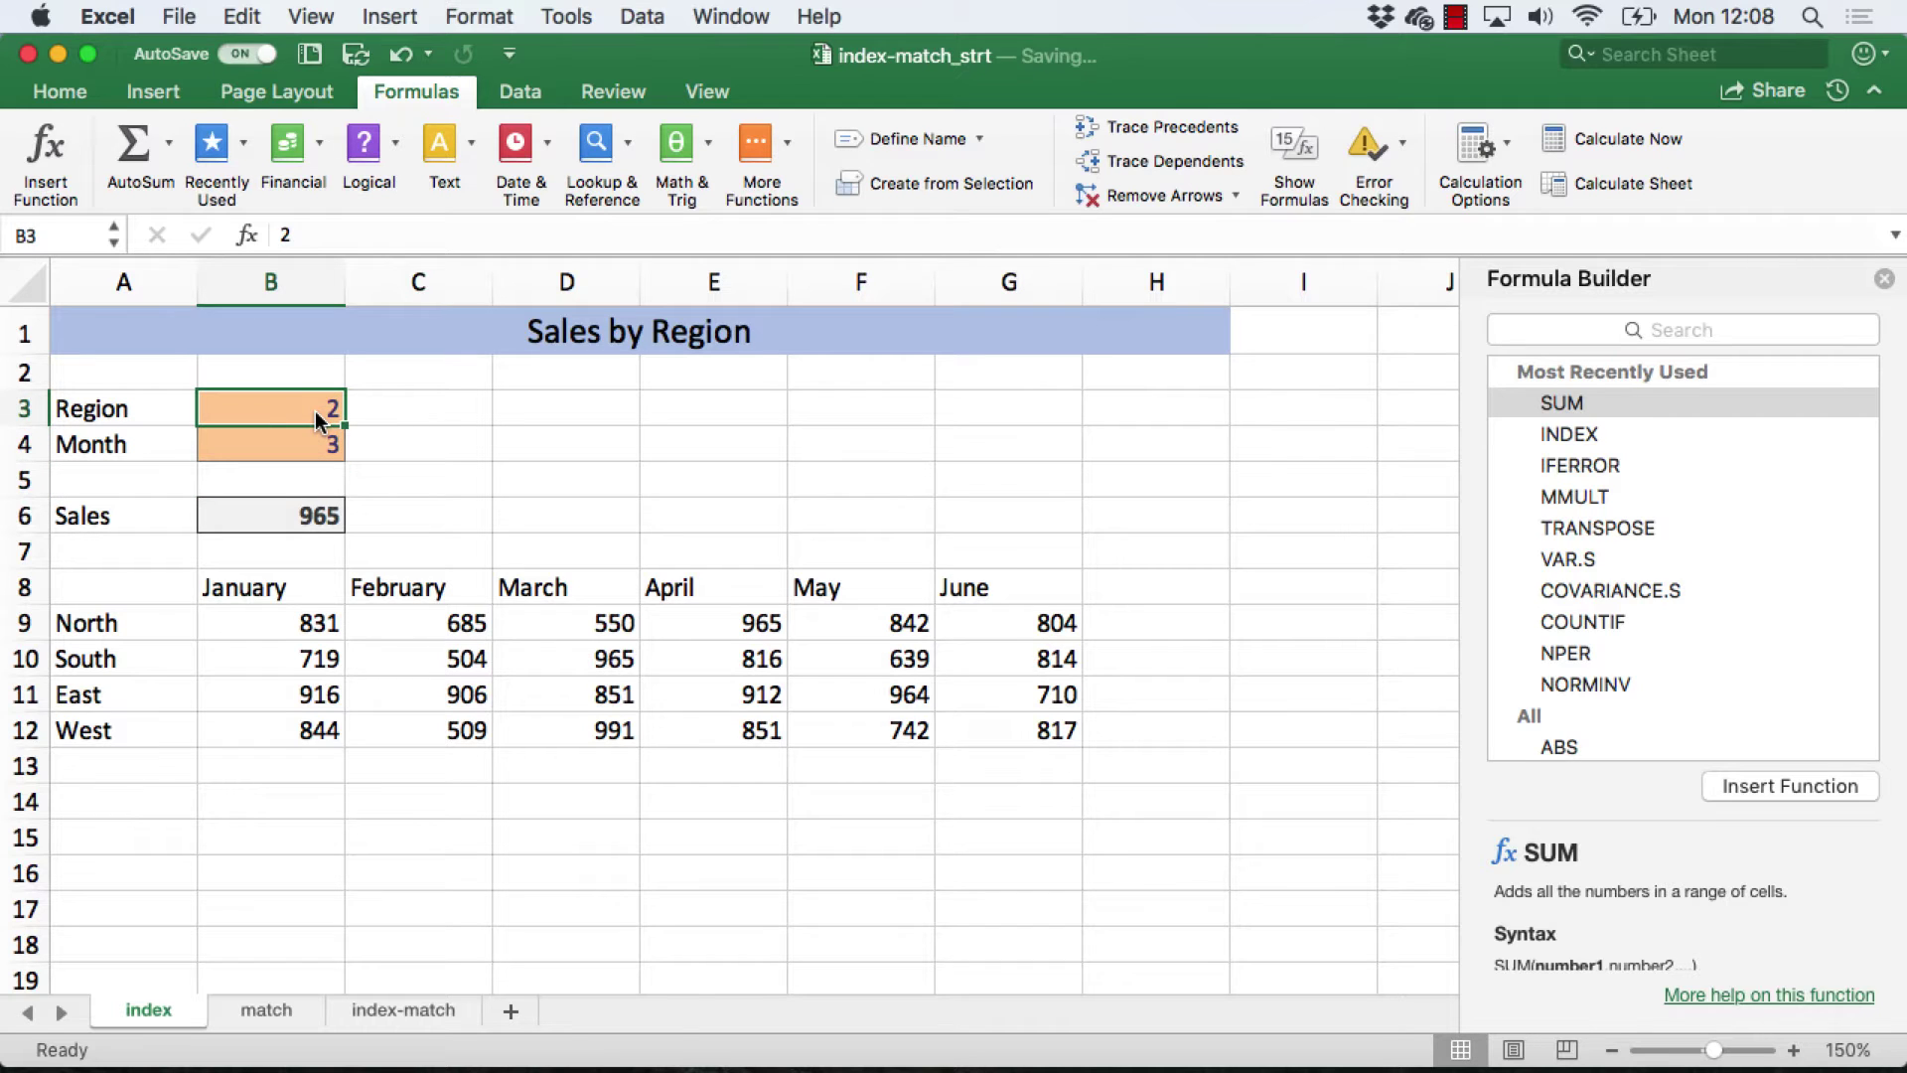
{"action": "key", "text": "Return"}
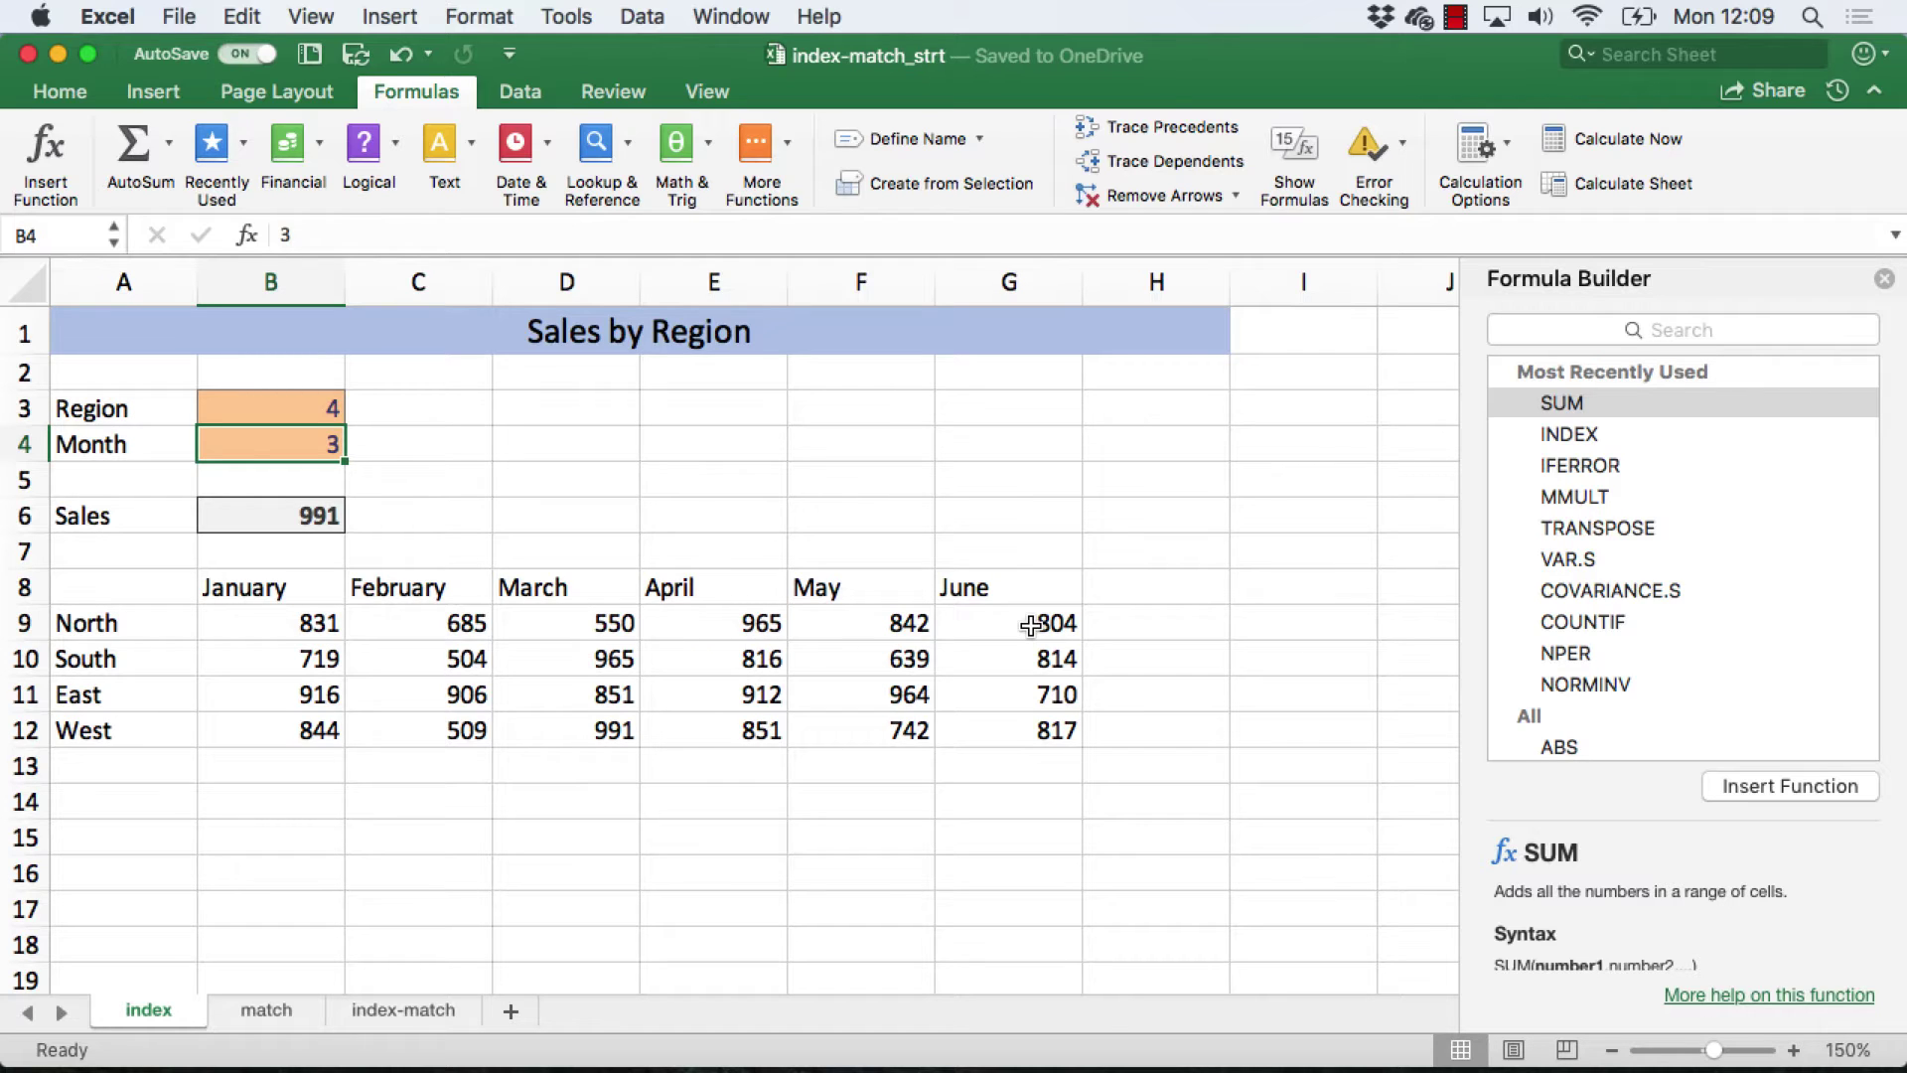
{"action": "left_click", "coordinate": [1884, 280]}
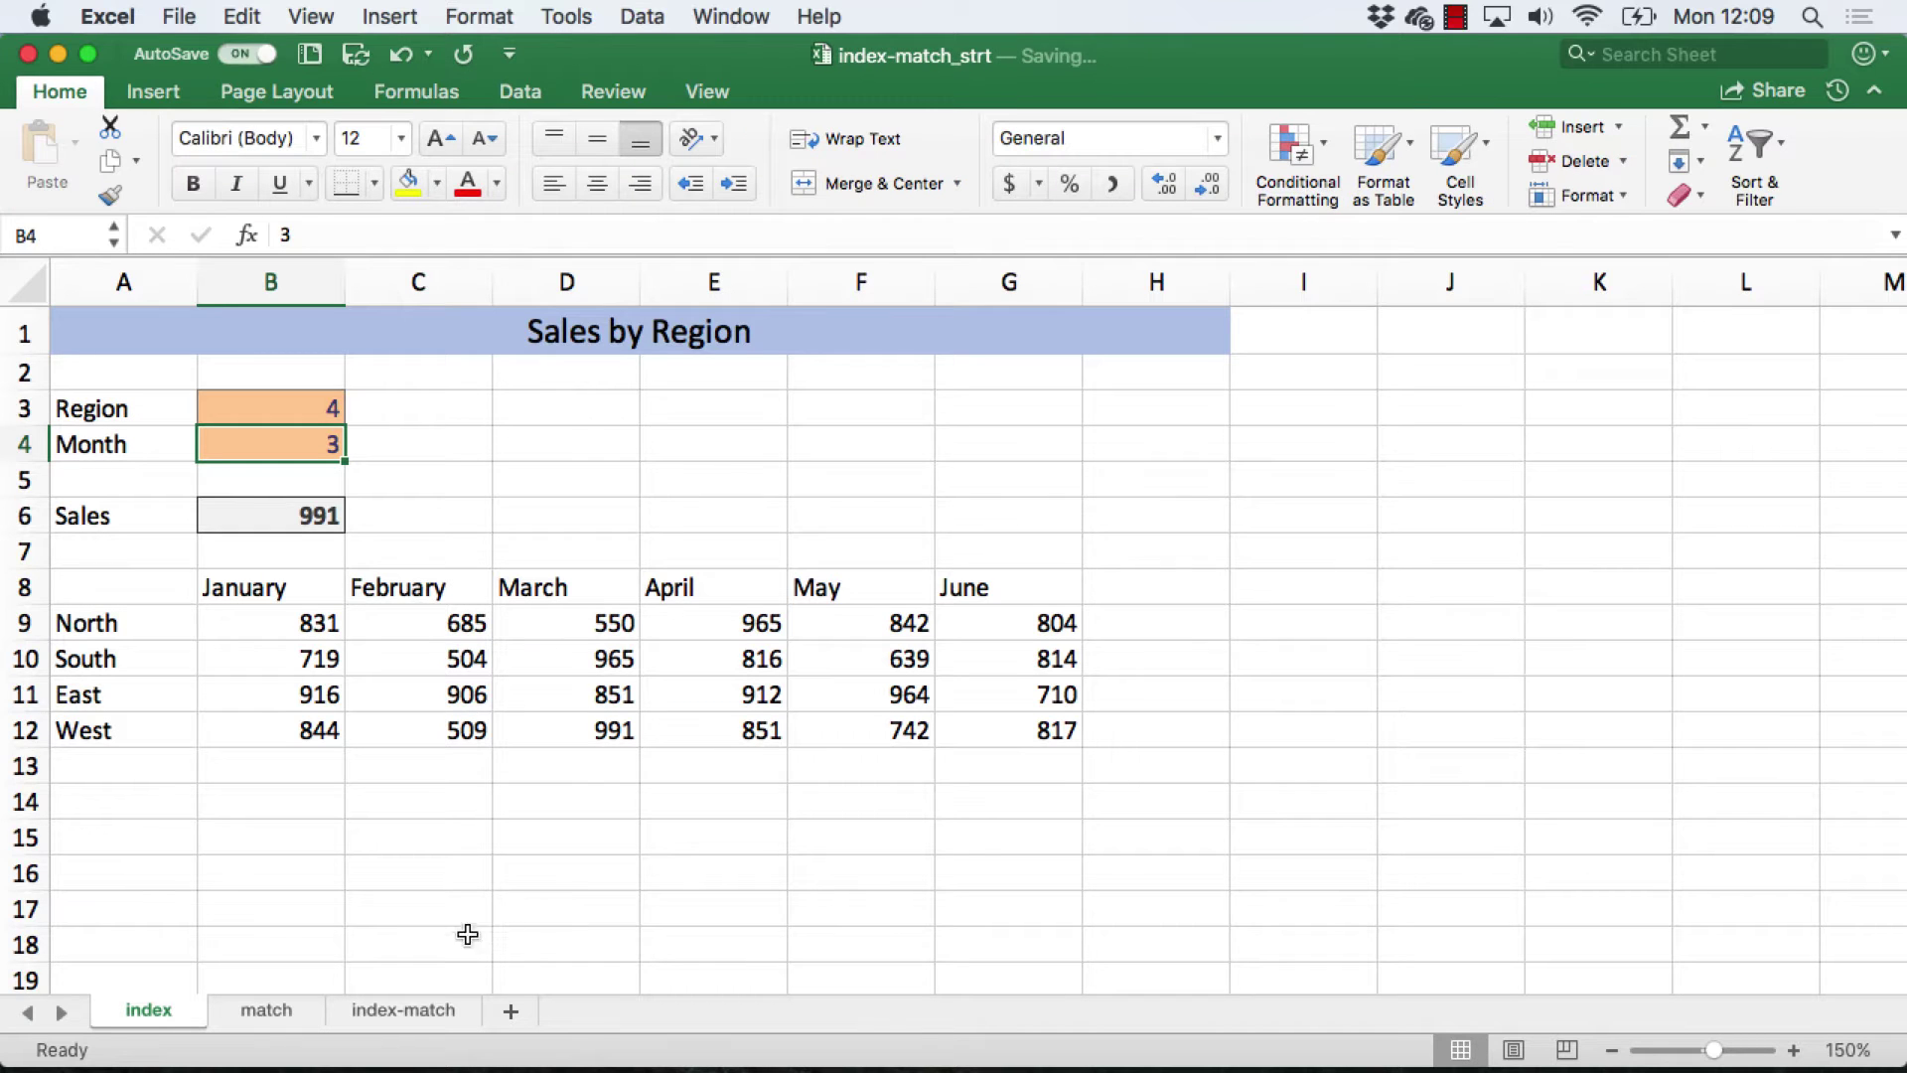
- On the match sheet, enter =RAND() in D3 and fill it down to D9
{"action": "left_click", "coordinate": [285, 1015]}
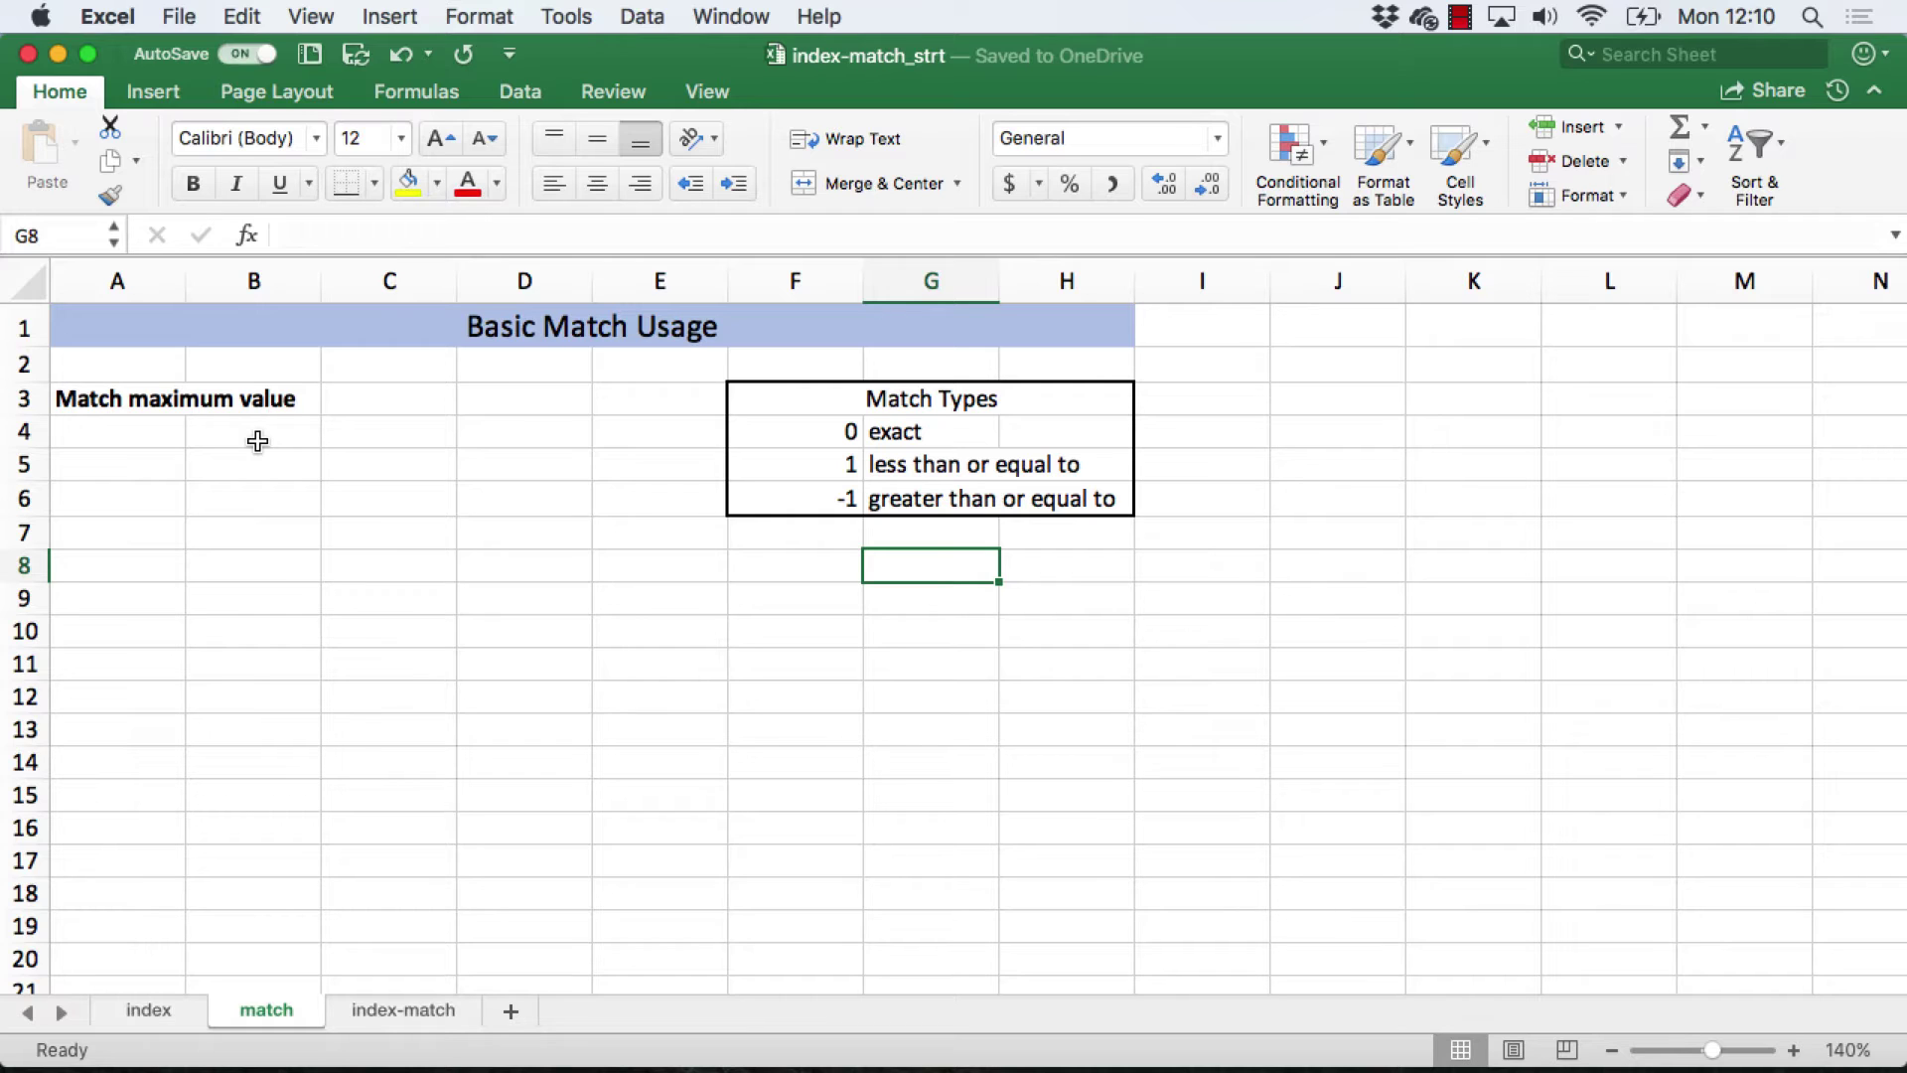
{"action": "left_click", "coordinate": [518, 392]}
{"action": "type", "text": "=rand()"}
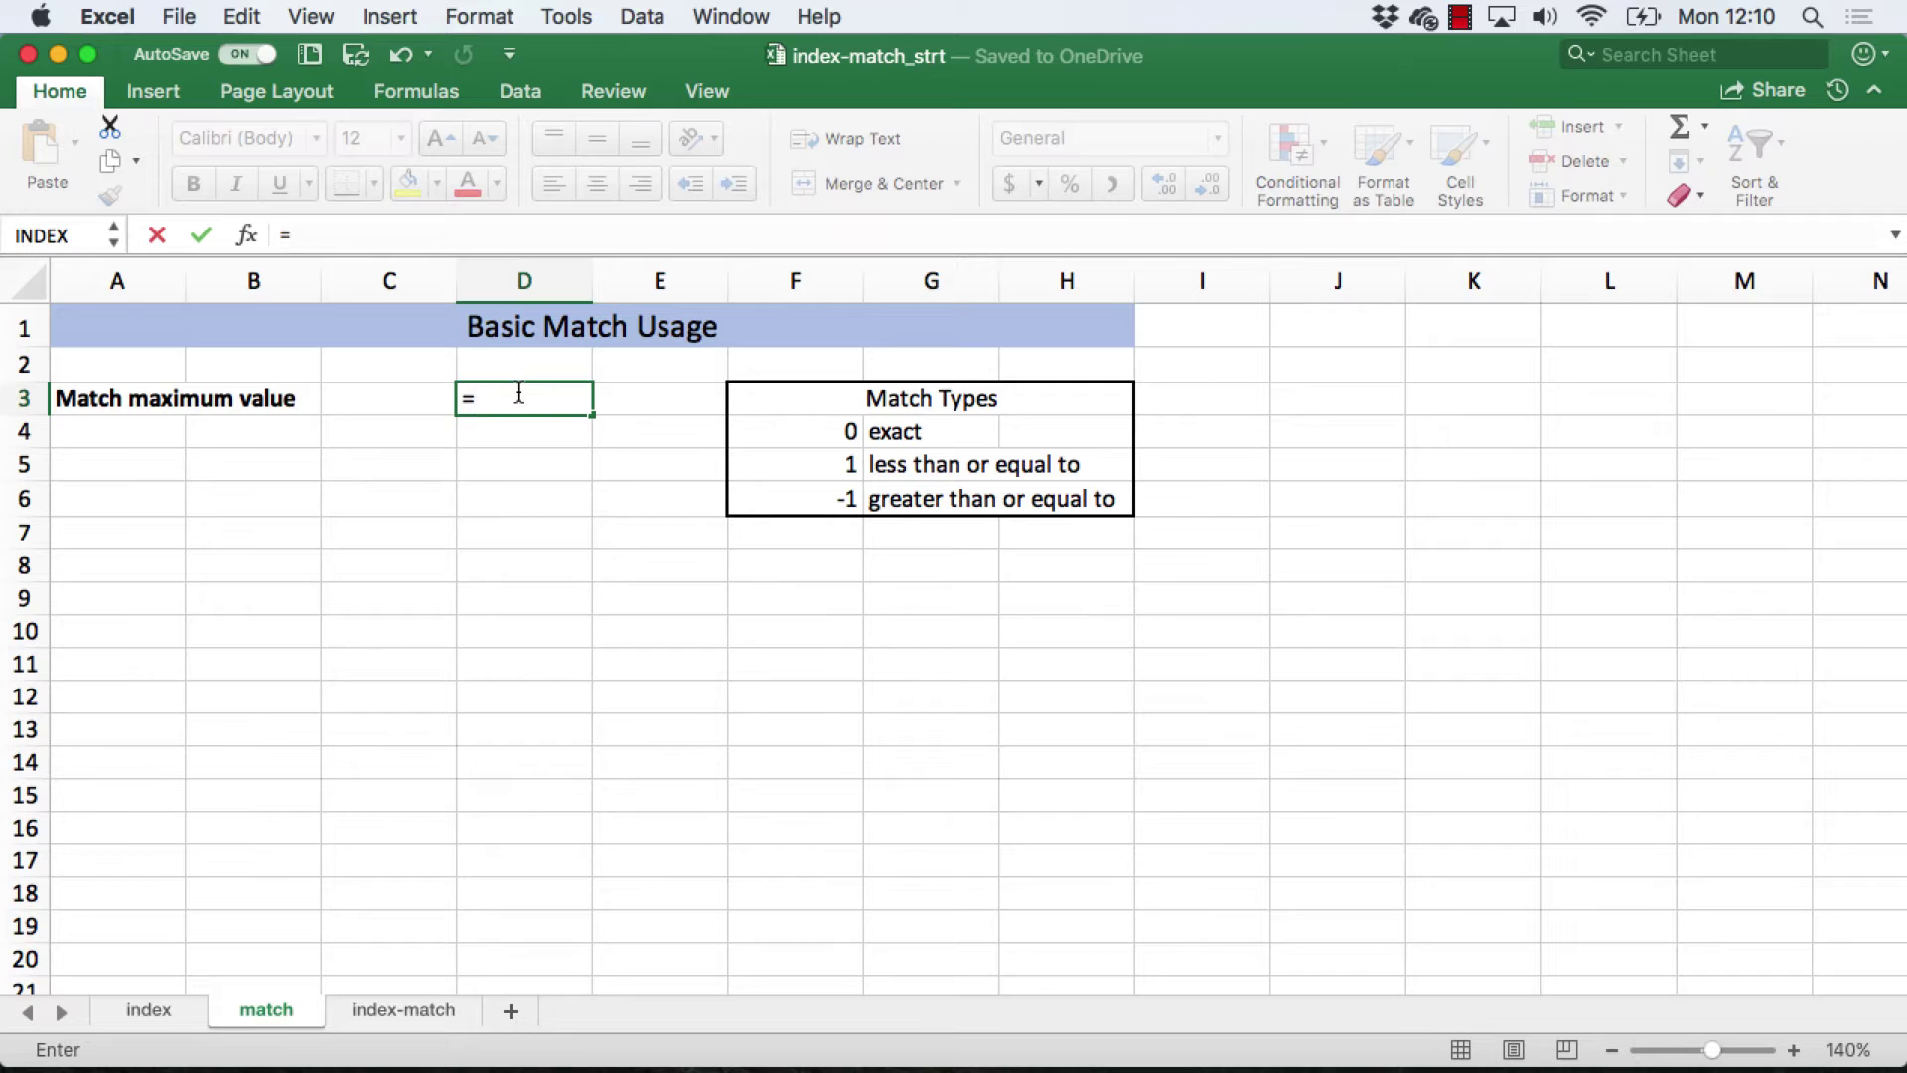
{"action": "key", "text": "Return"}
{"action": "left_click", "coordinate": [518, 397]}
{"action": "left_click_drag", "start_coordinate": [592, 417], "coordinate": [596, 616]}
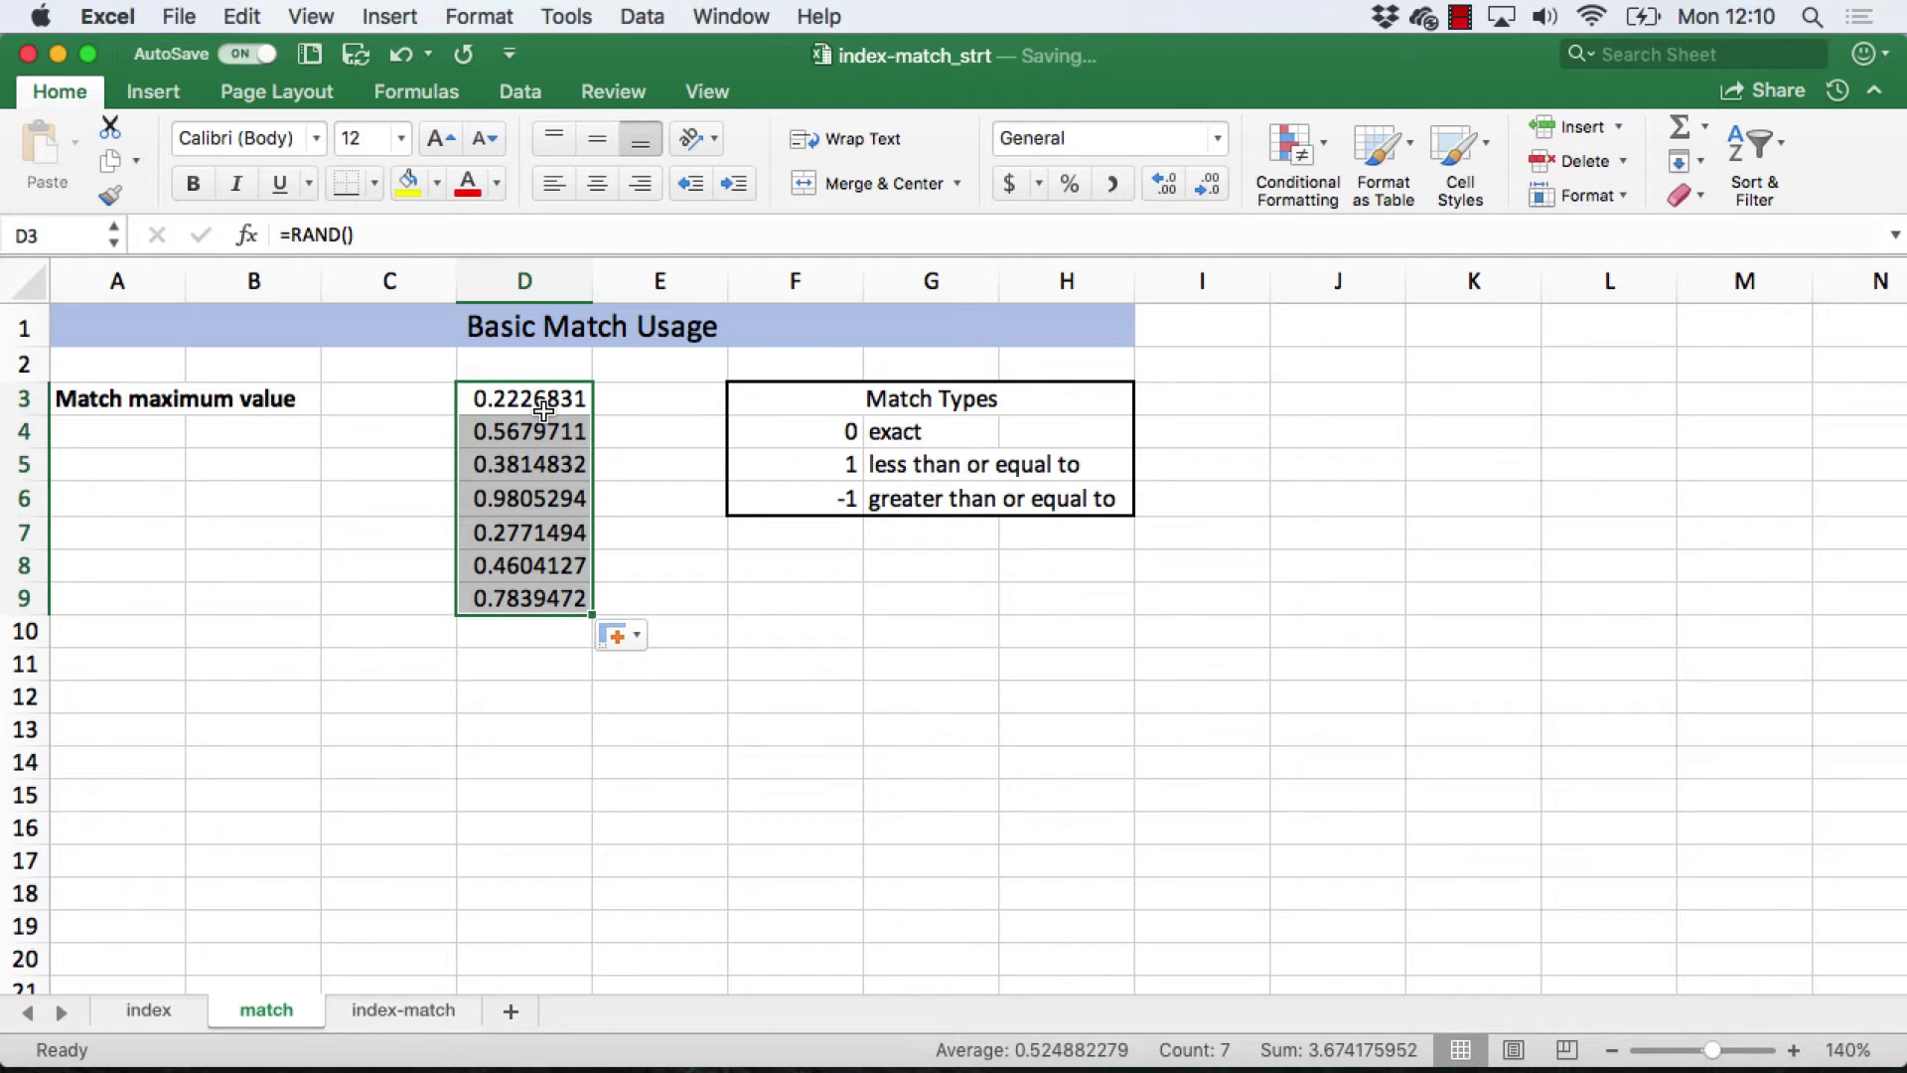
- Insert a MATCH function in B4 with max(D3:D9) as the lookup value
{"action": "left_click", "coordinate": [230, 438]}
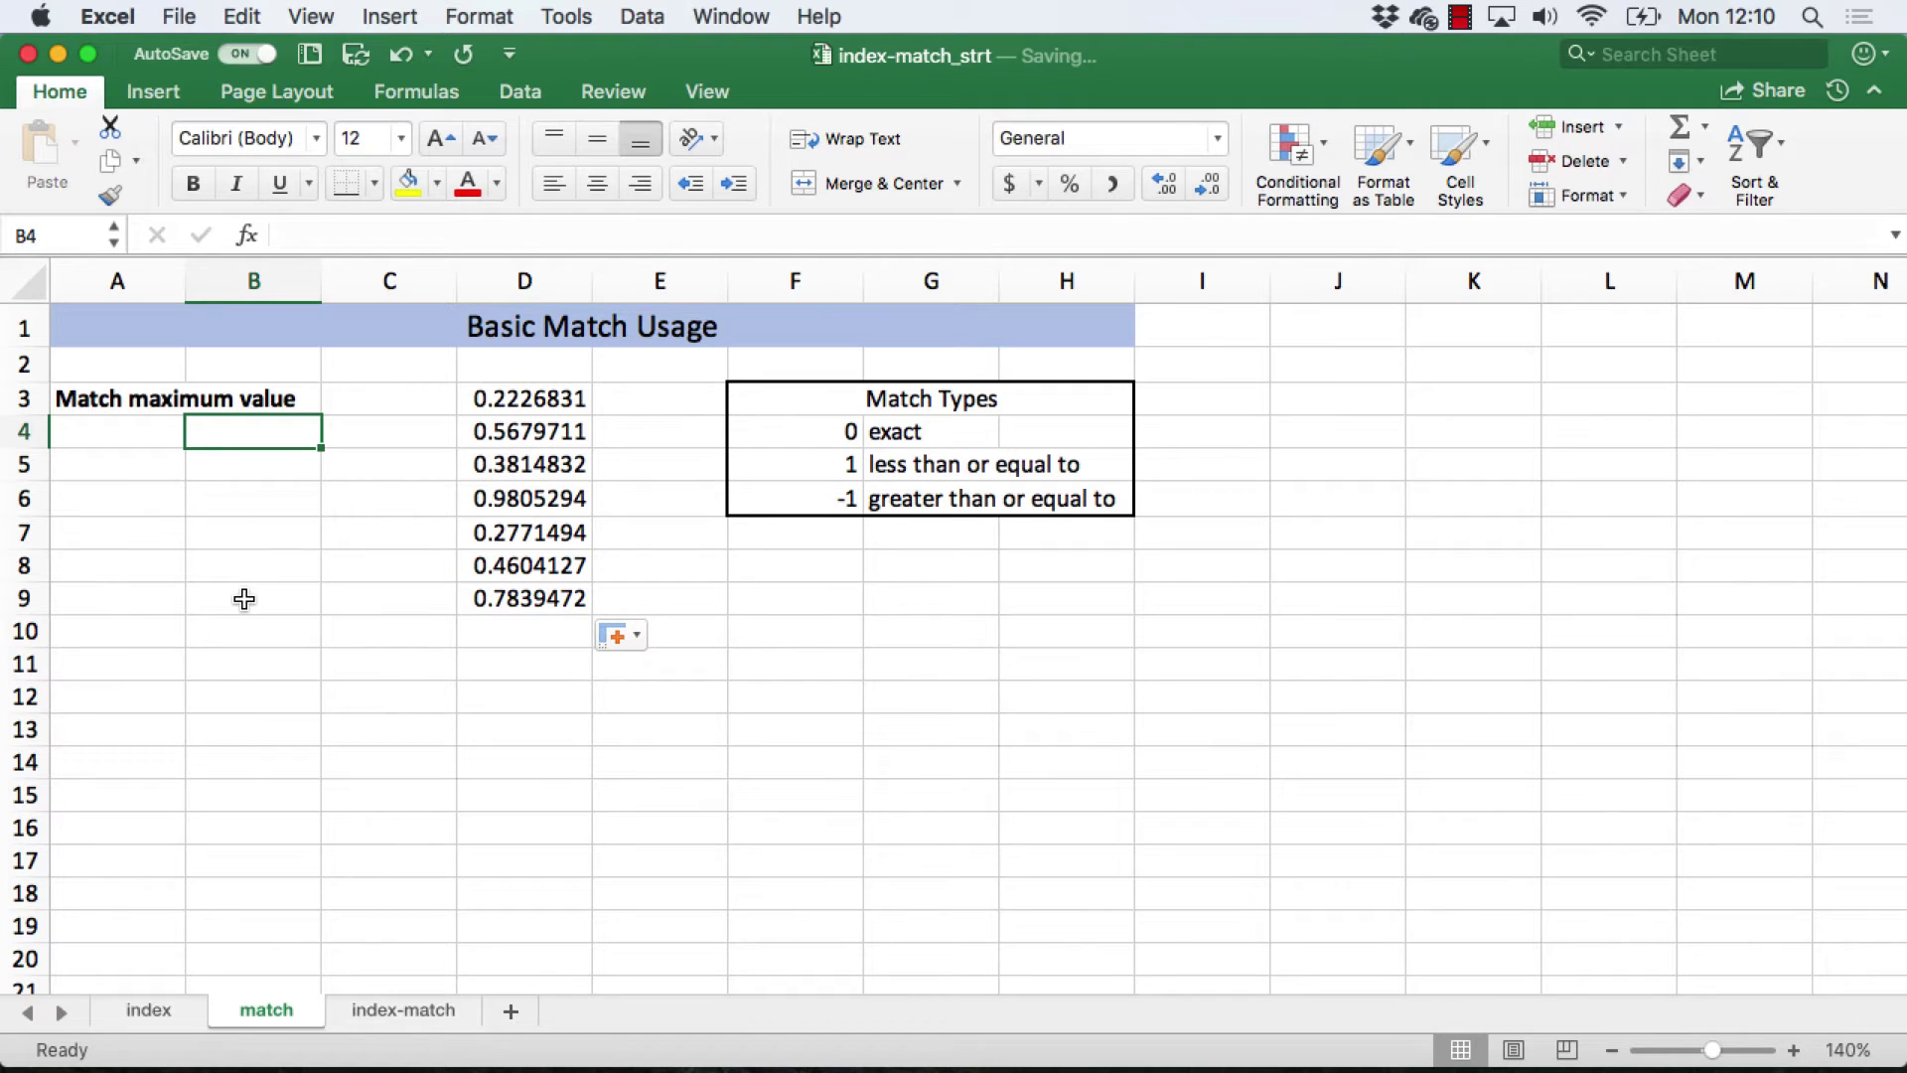
{"action": "left_click", "coordinate": [411, 92]}
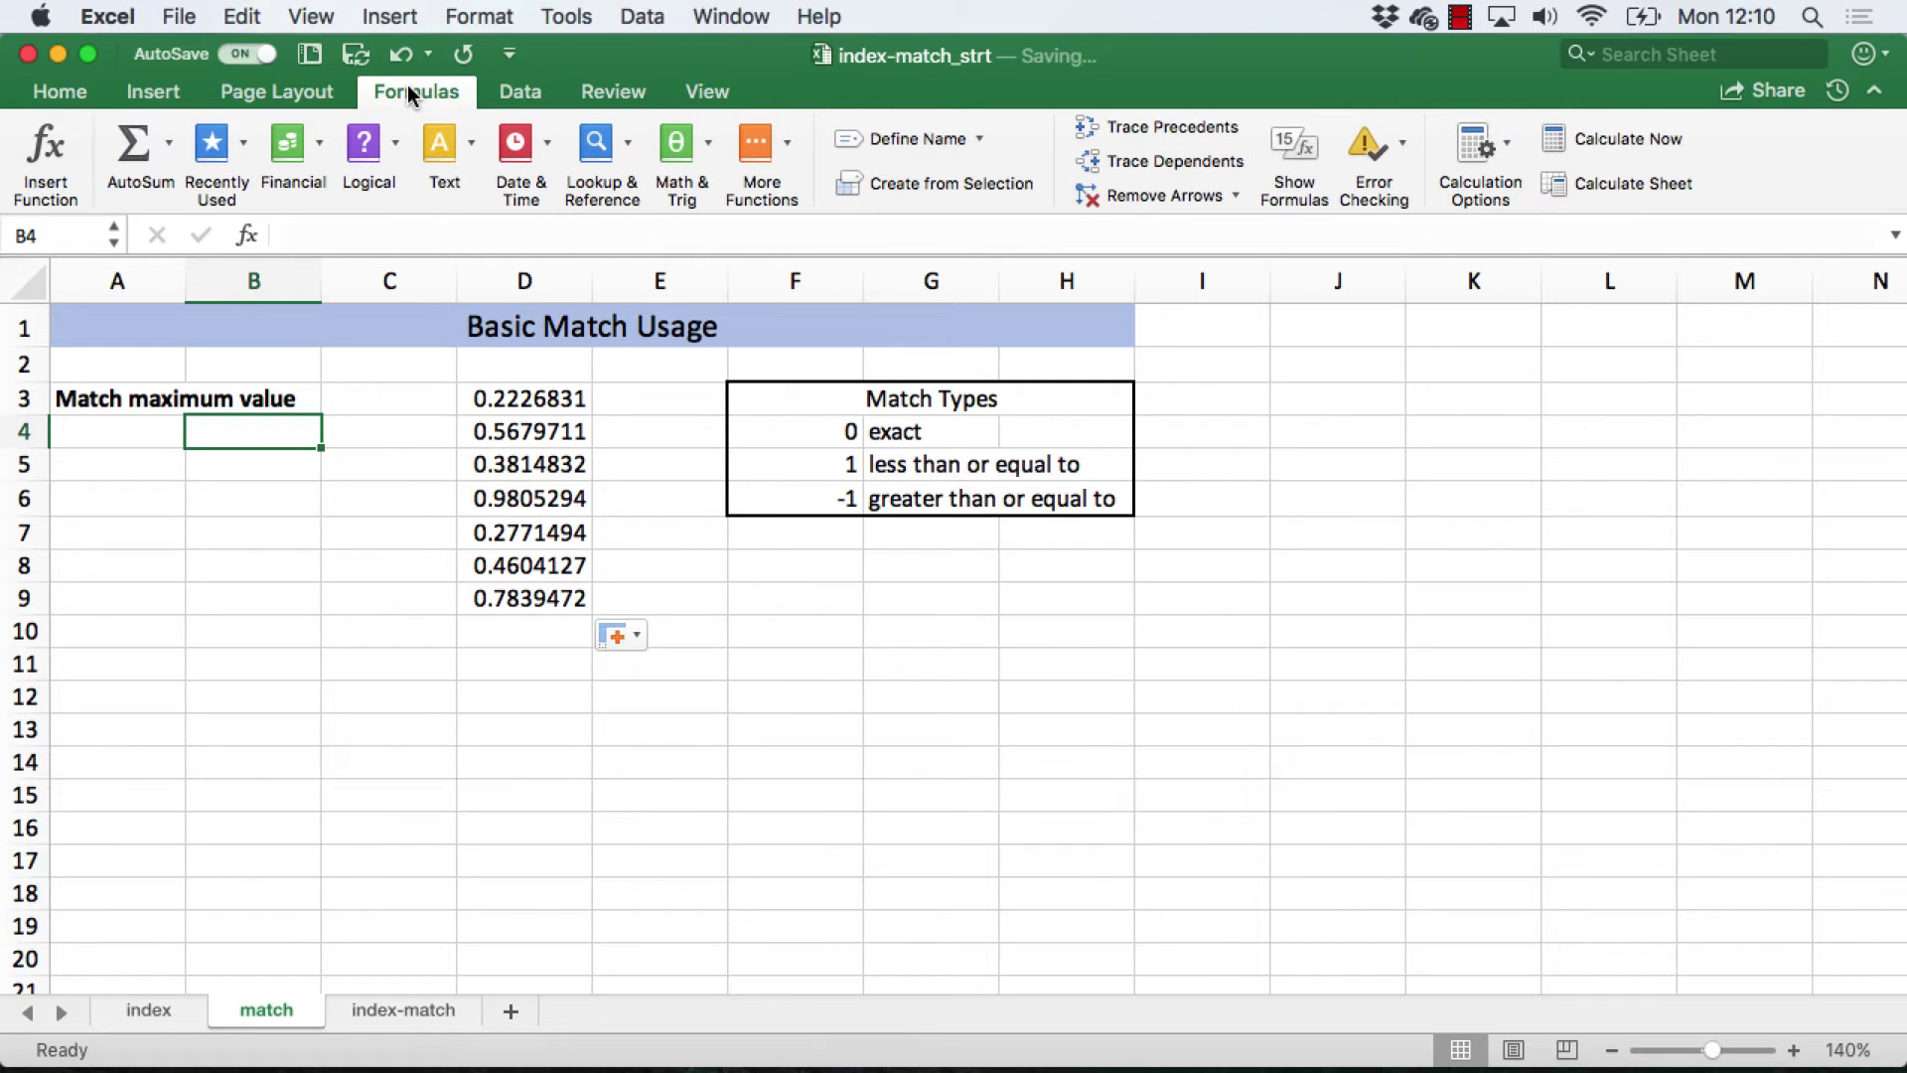
{"action": "left_click", "coordinate": [626, 149]}
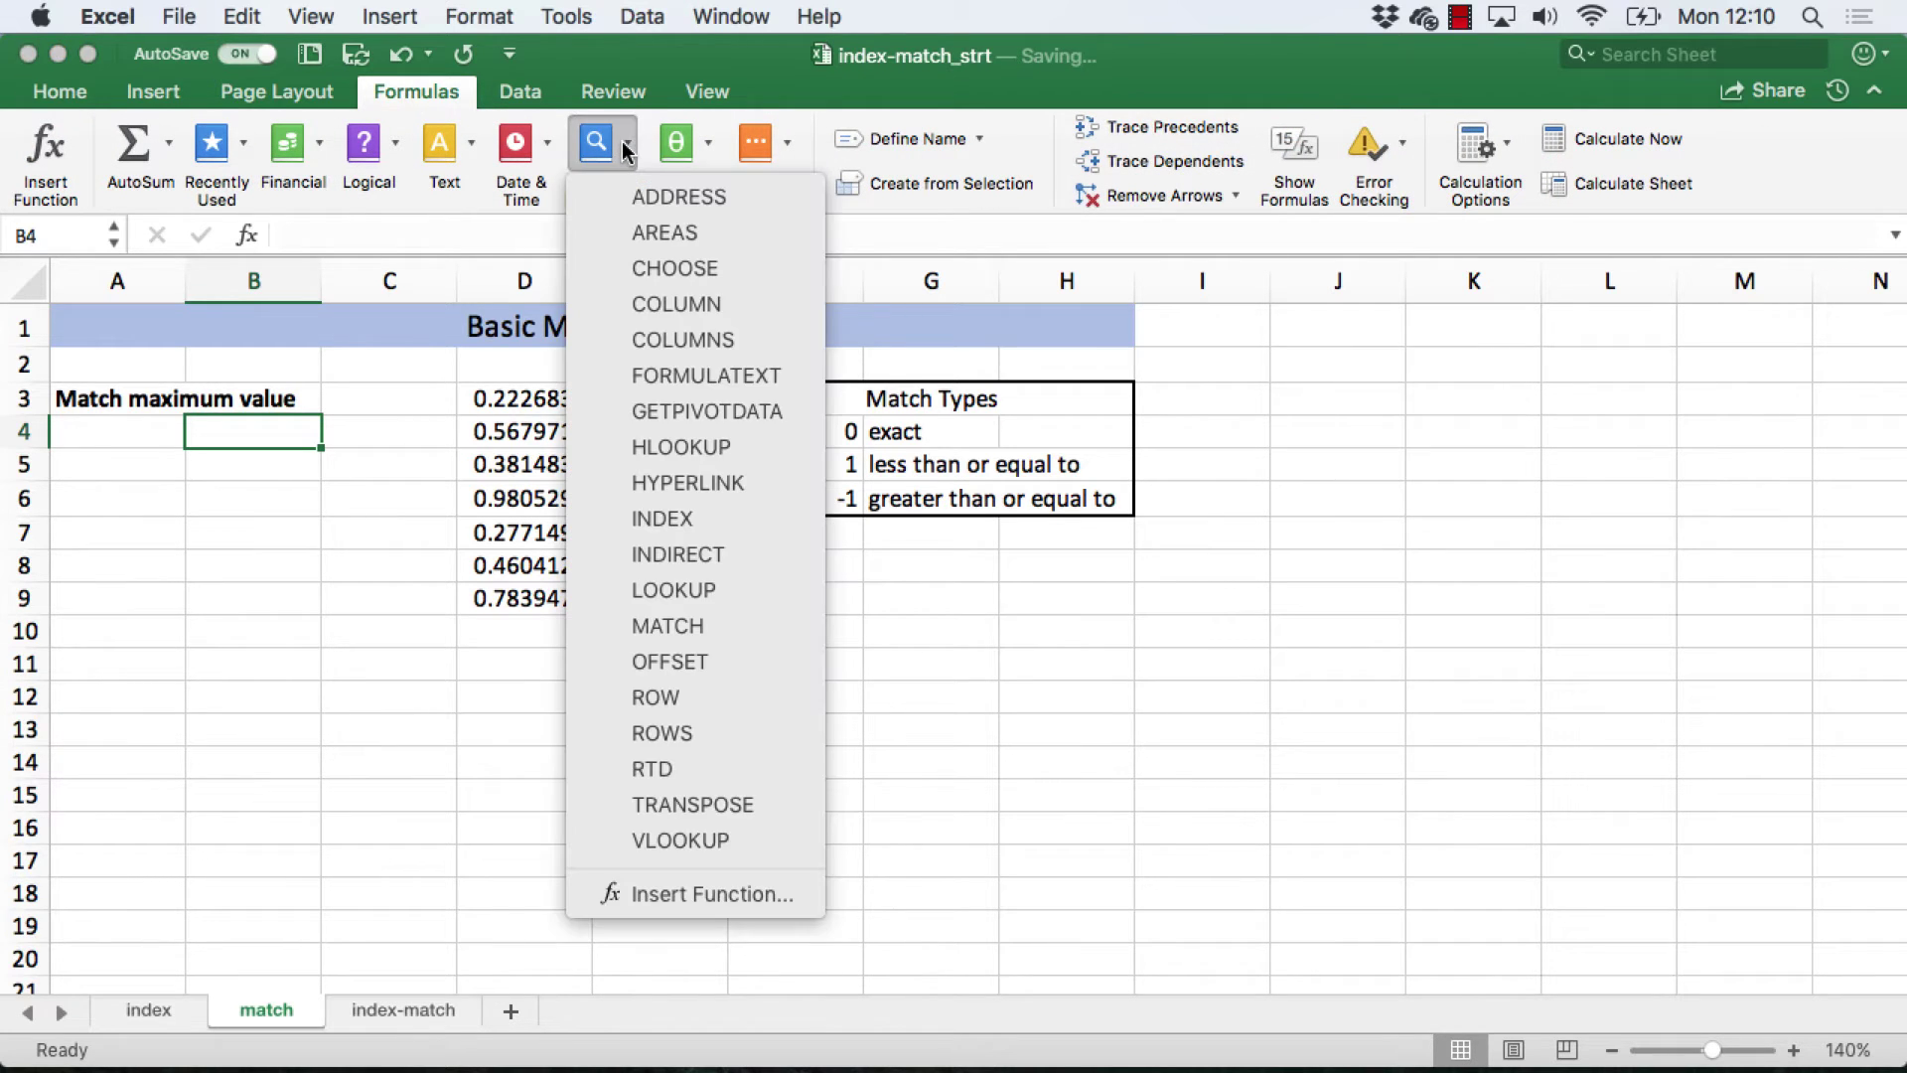
{"action": "left_click", "coordinate": [668, 625]}
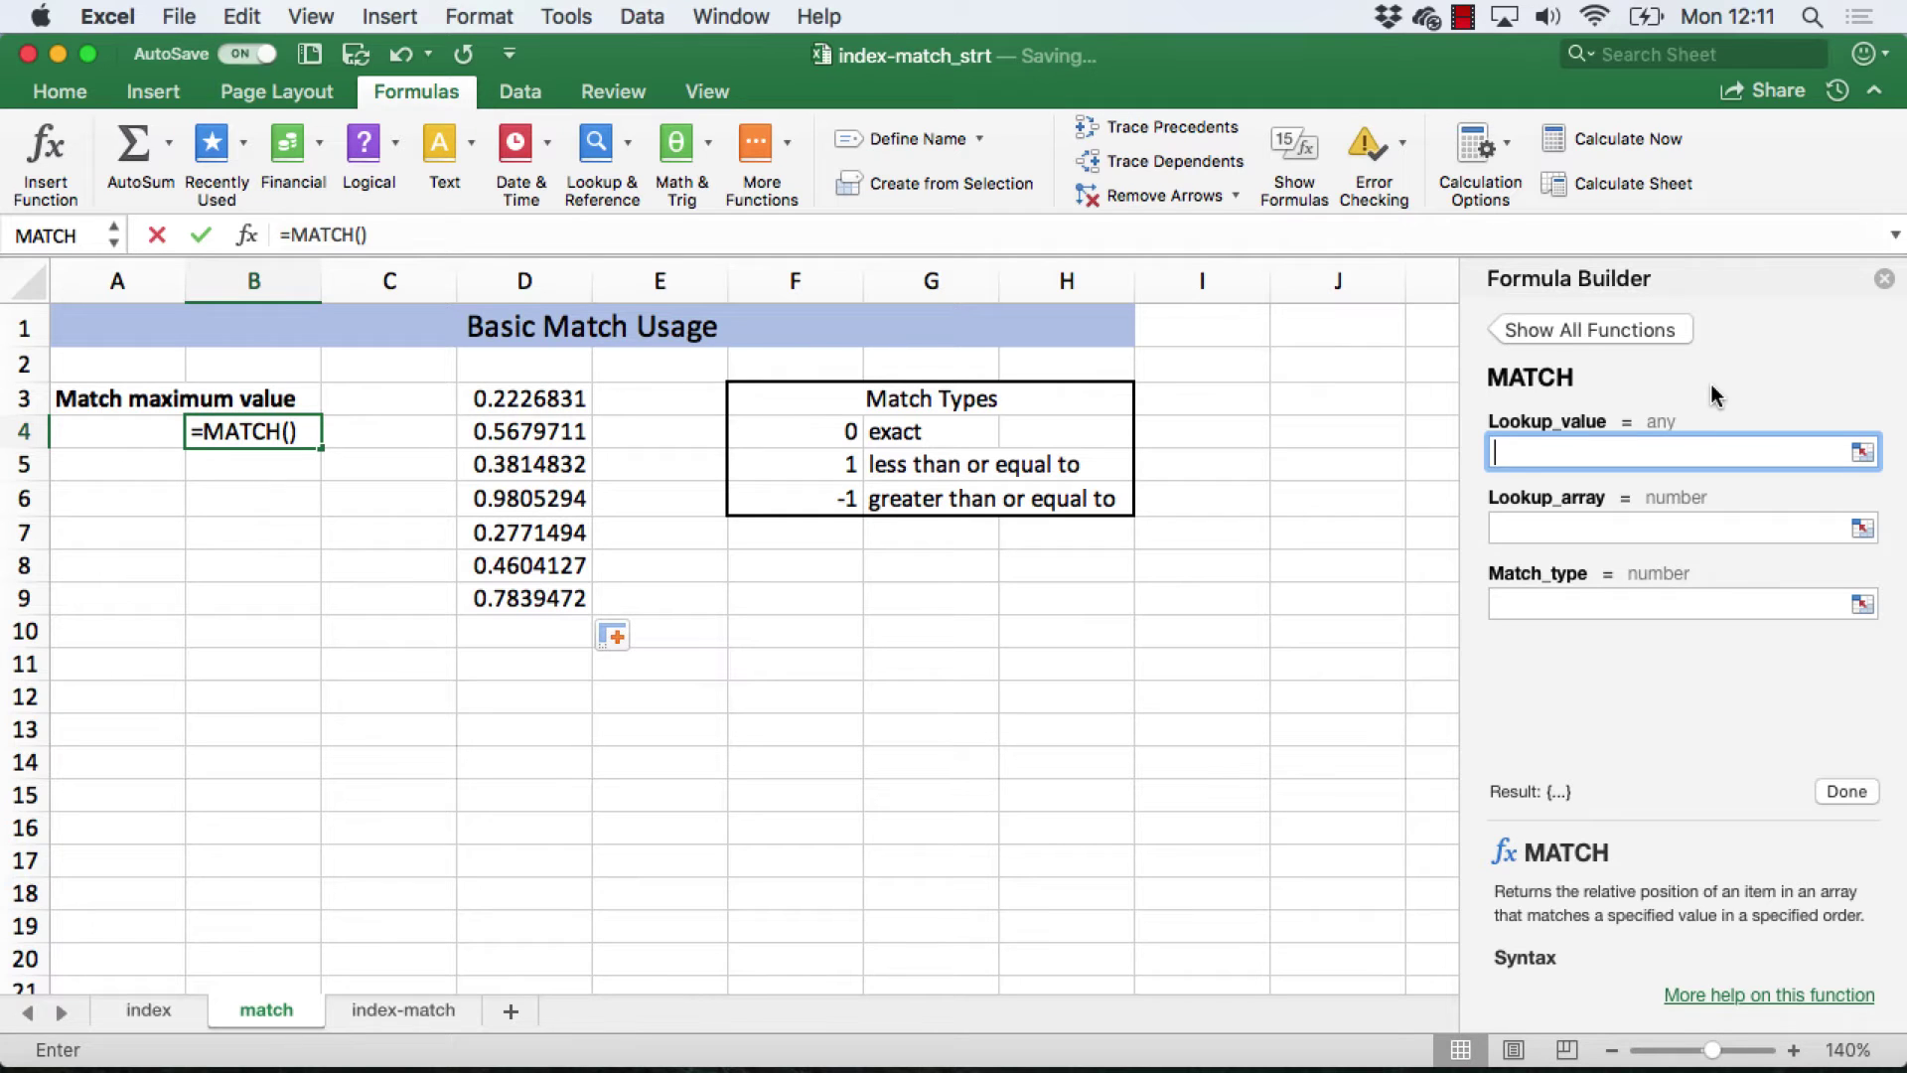
{"action": "type", "text": "max("}
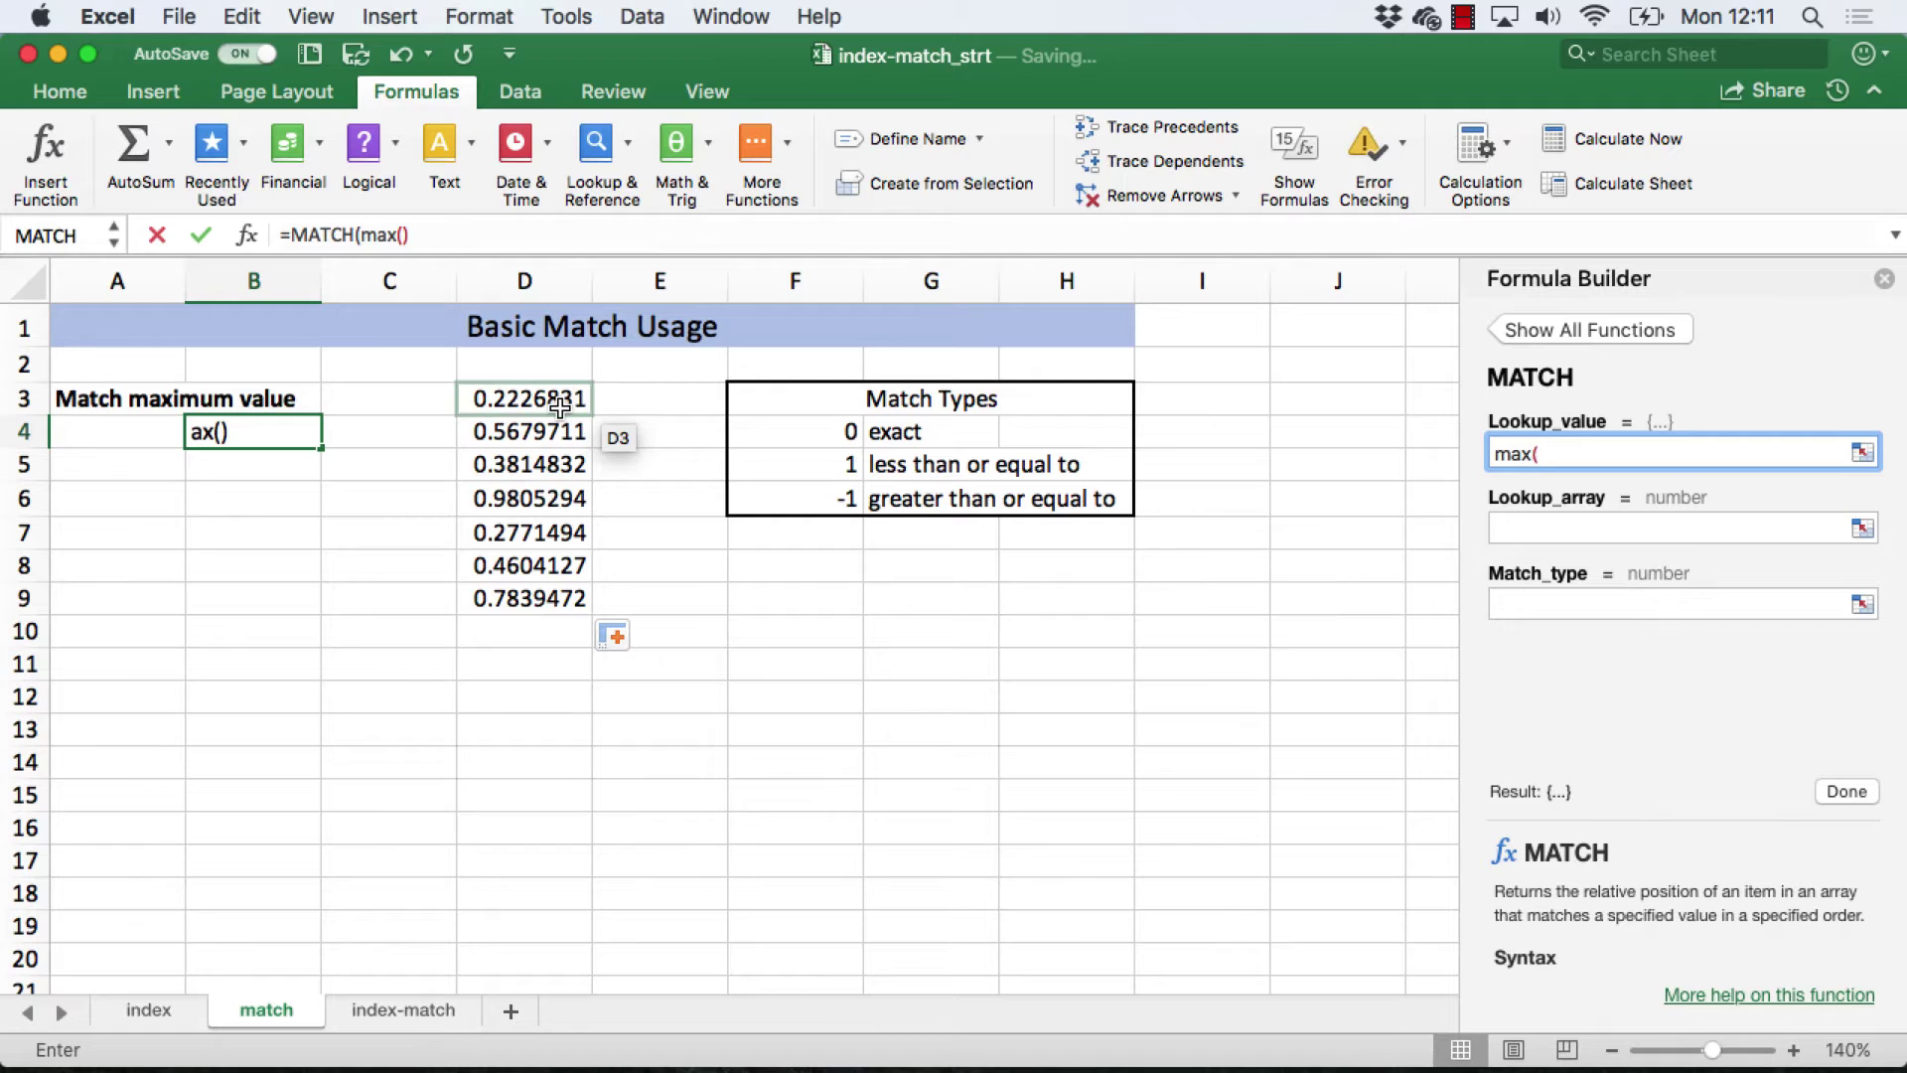
{"action": "left_click_drag", "start_coordinate": [560, 406], "coordinate": [557, 599]}
- Complete the MATCH formula with lookup array D3:D9 and match type 0, and recalculate the random numbers
{"action": "left_click", "coordinate": [1621, 529]}
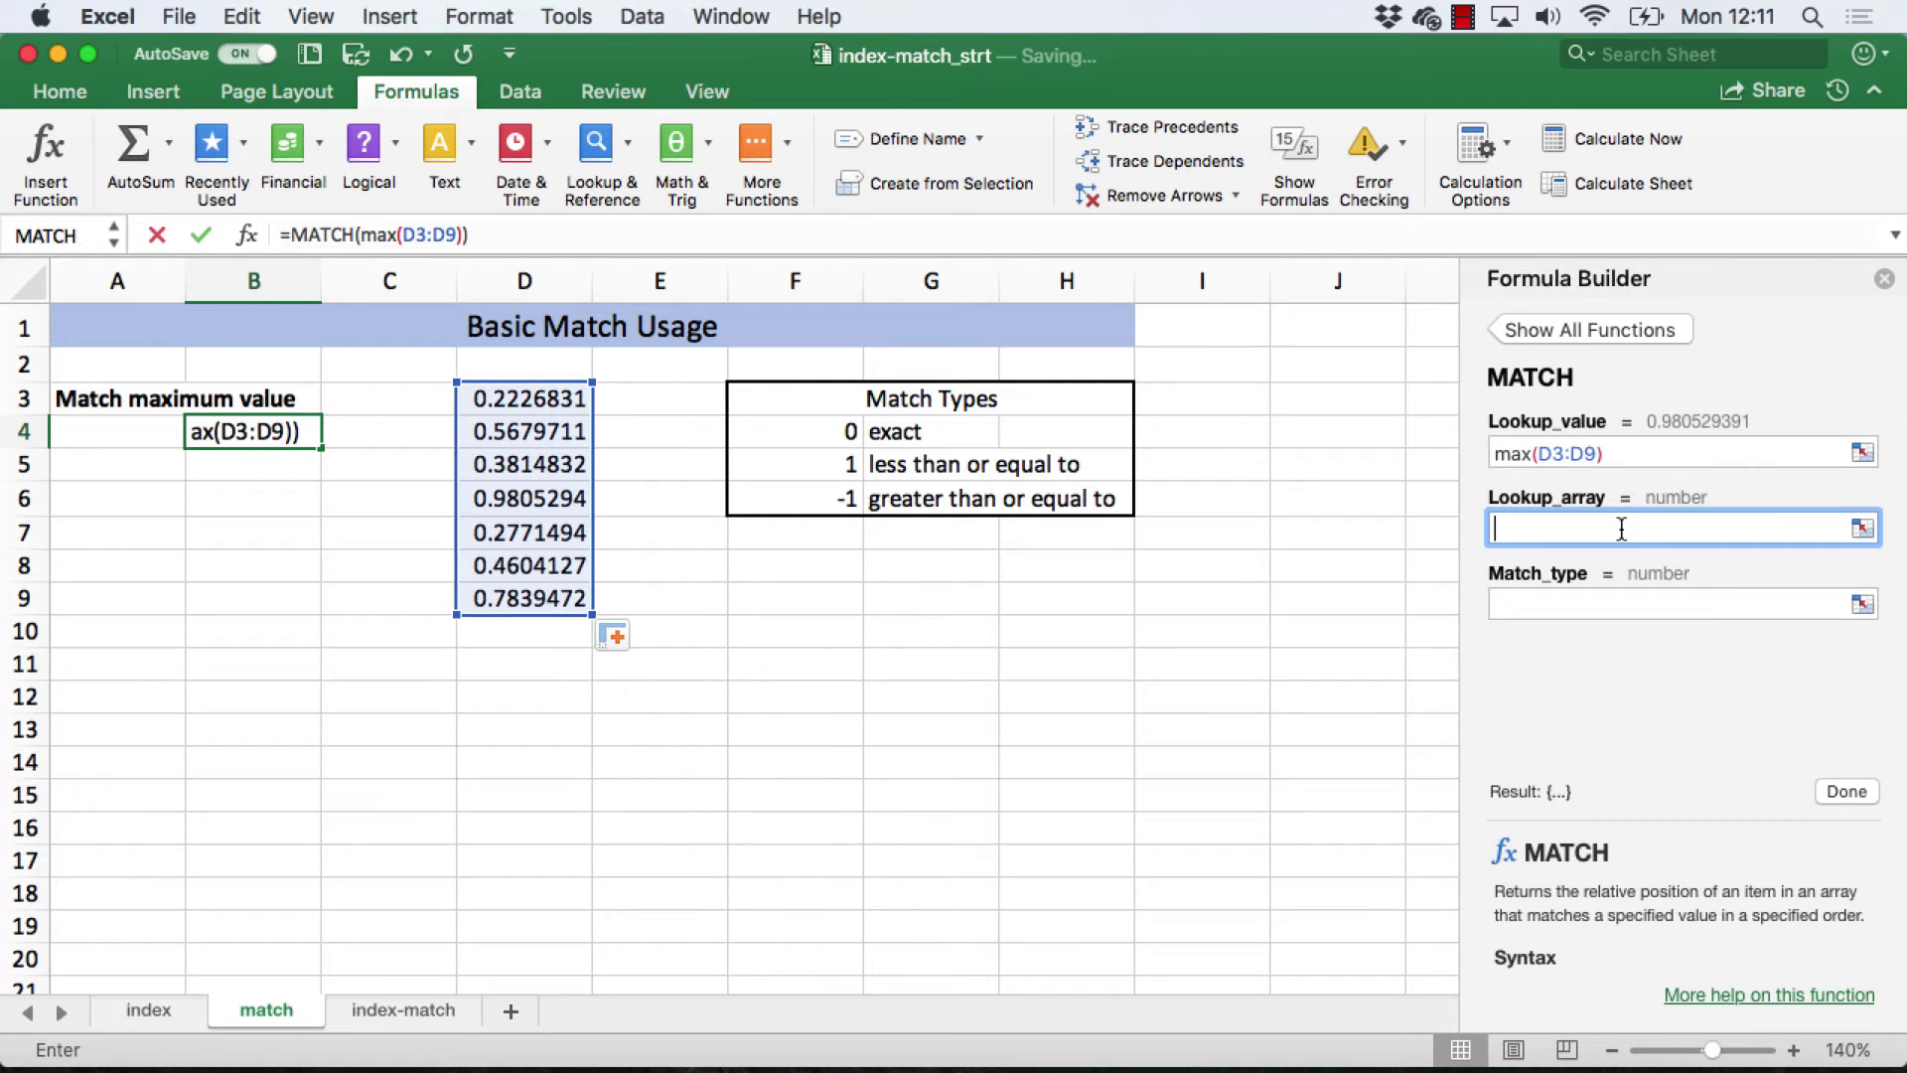
{"action": "left_click_drag", "start_coordinate": [537, 398], "coordinate": [536, 601]}
{"action": "left_click", "coordinate": [1560, 606]}
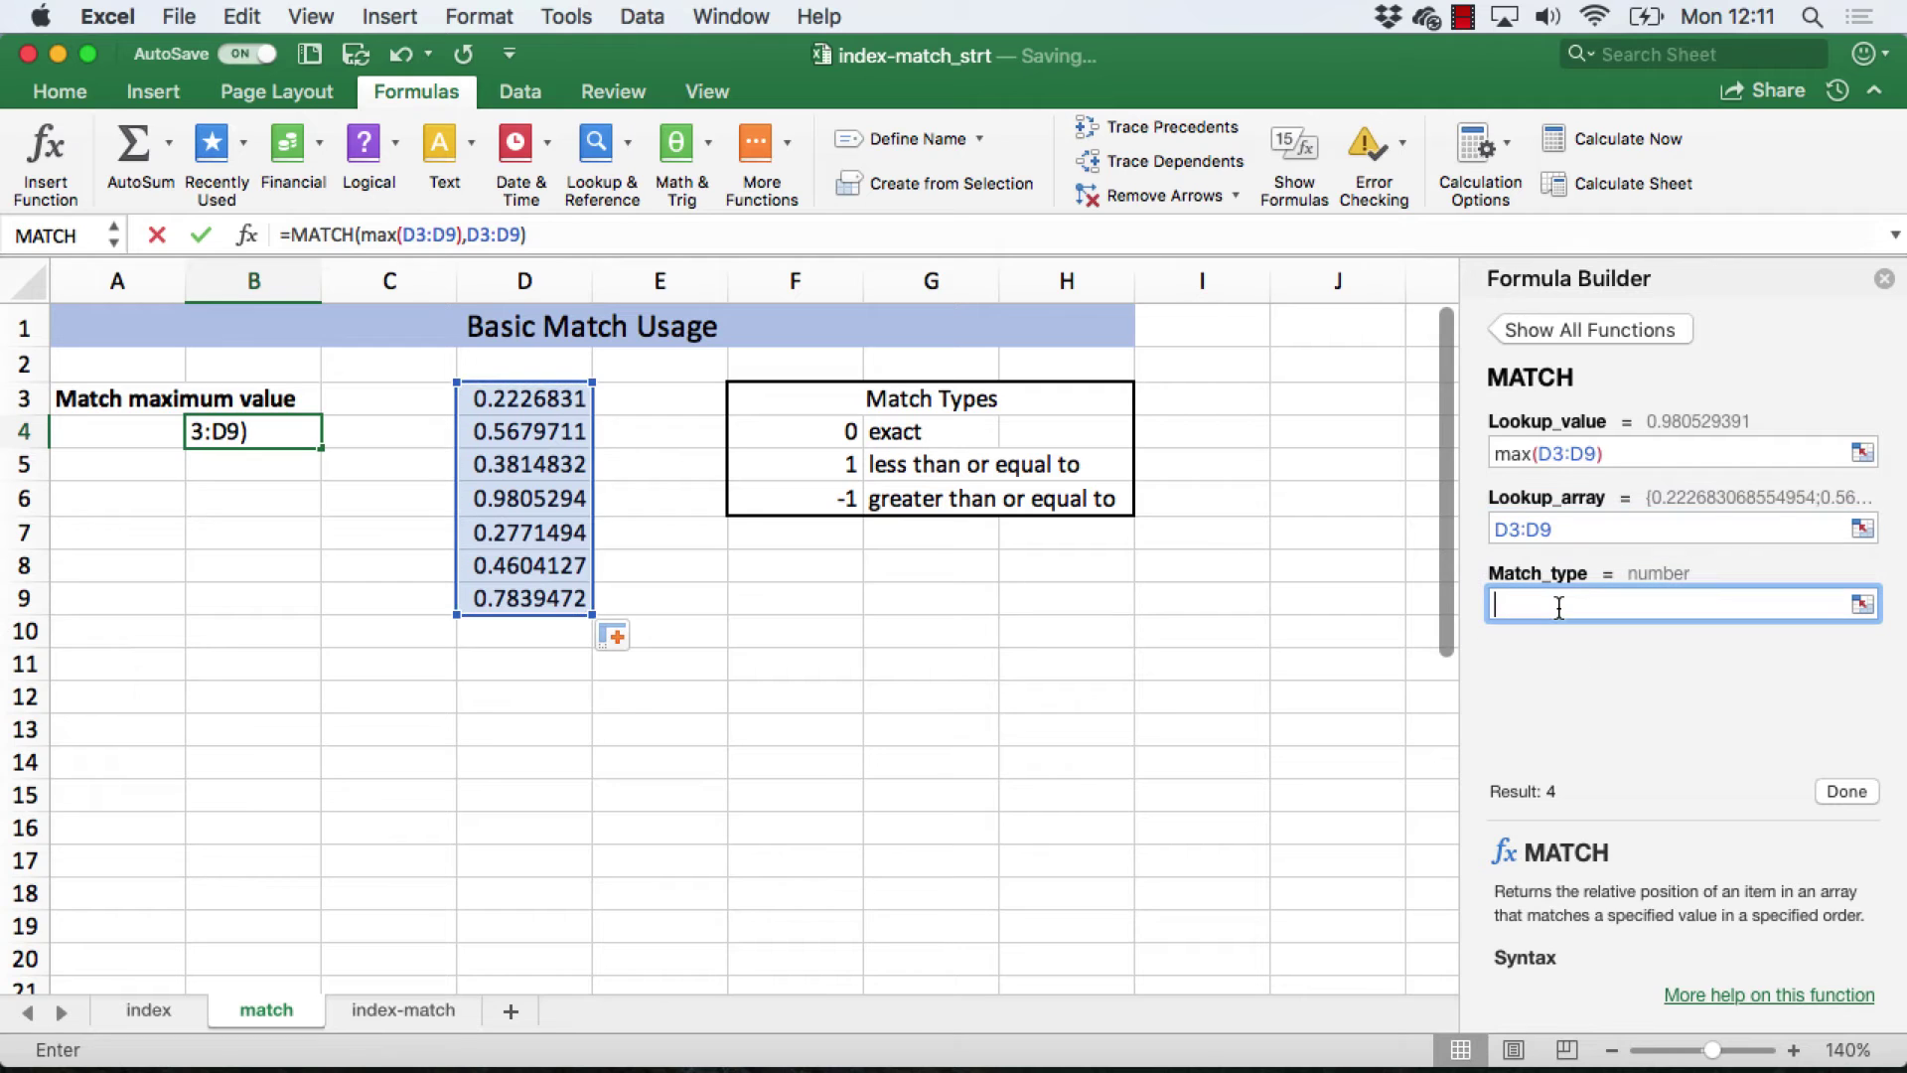
{"action": "type", "text": "0"}
{"action": "left_click", "coordinate": [1845, 791]}
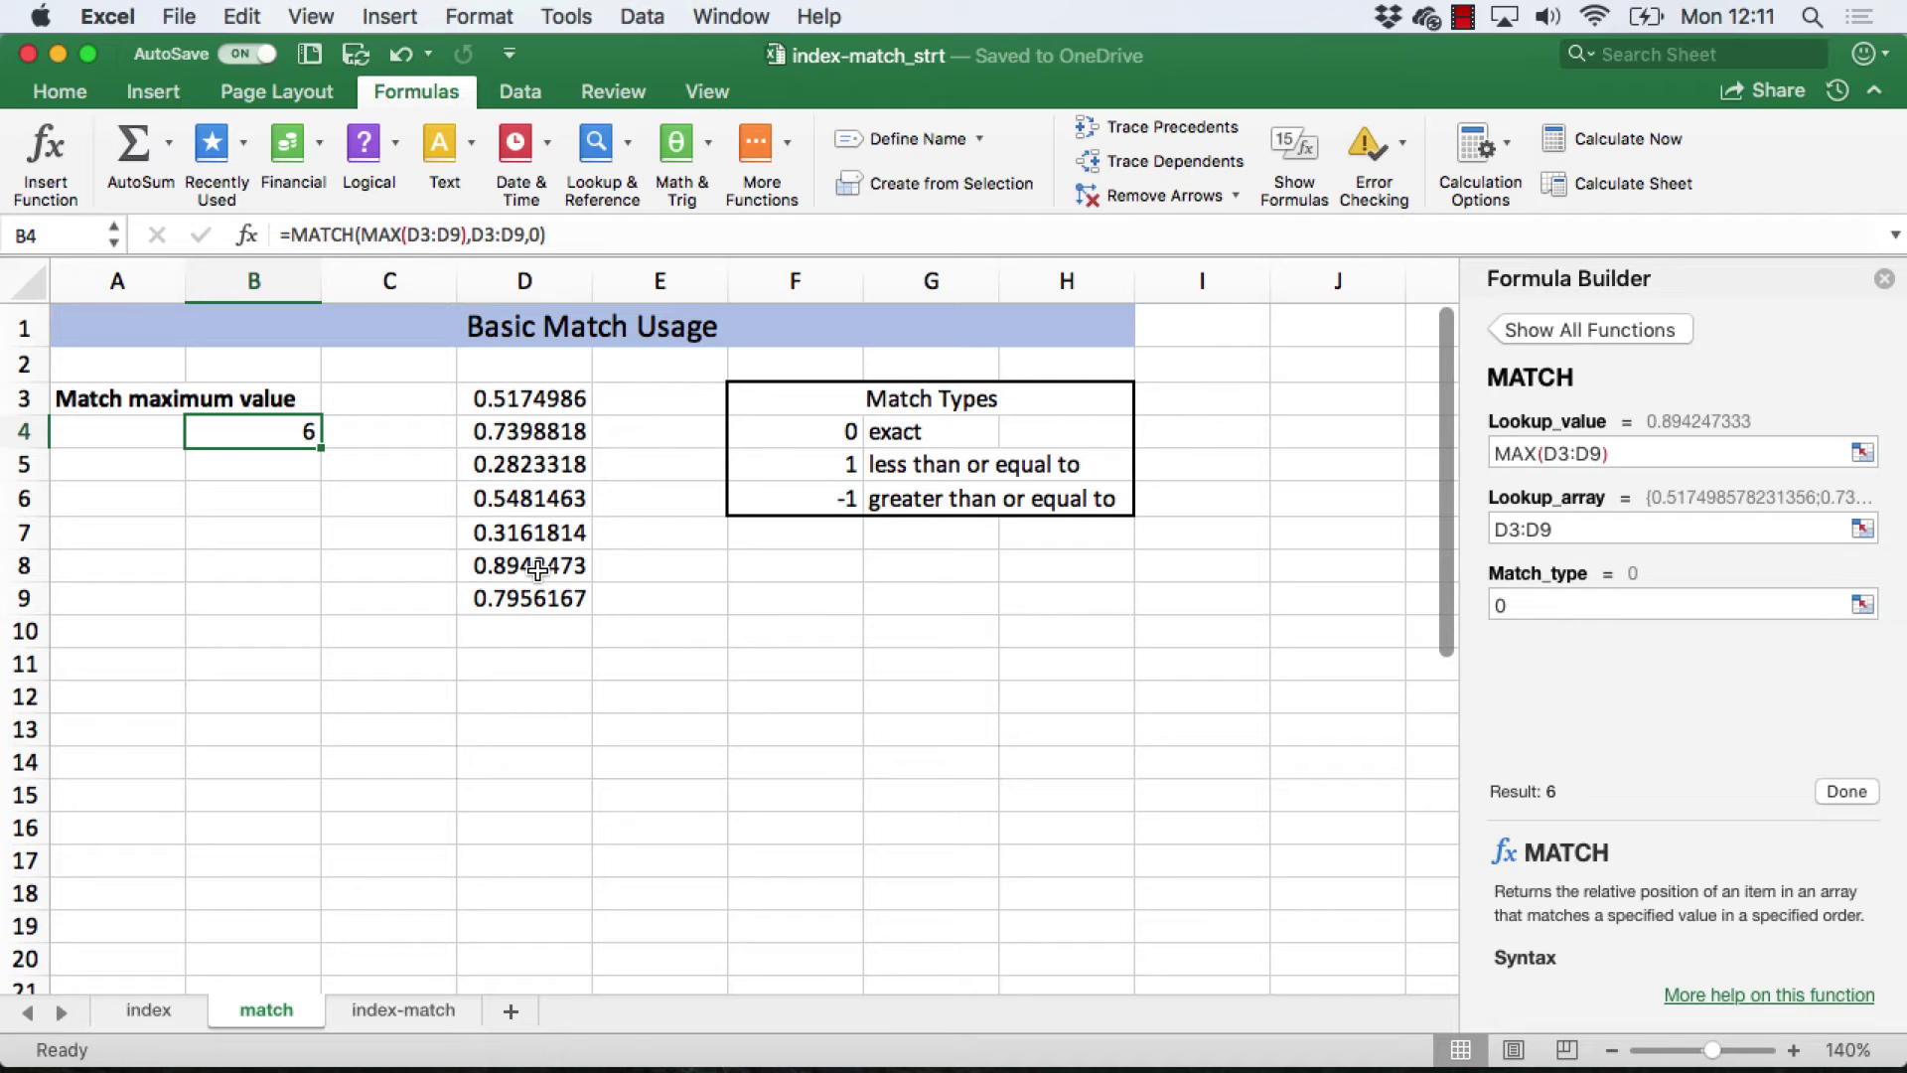
{"action": "key", "text": "F9"}
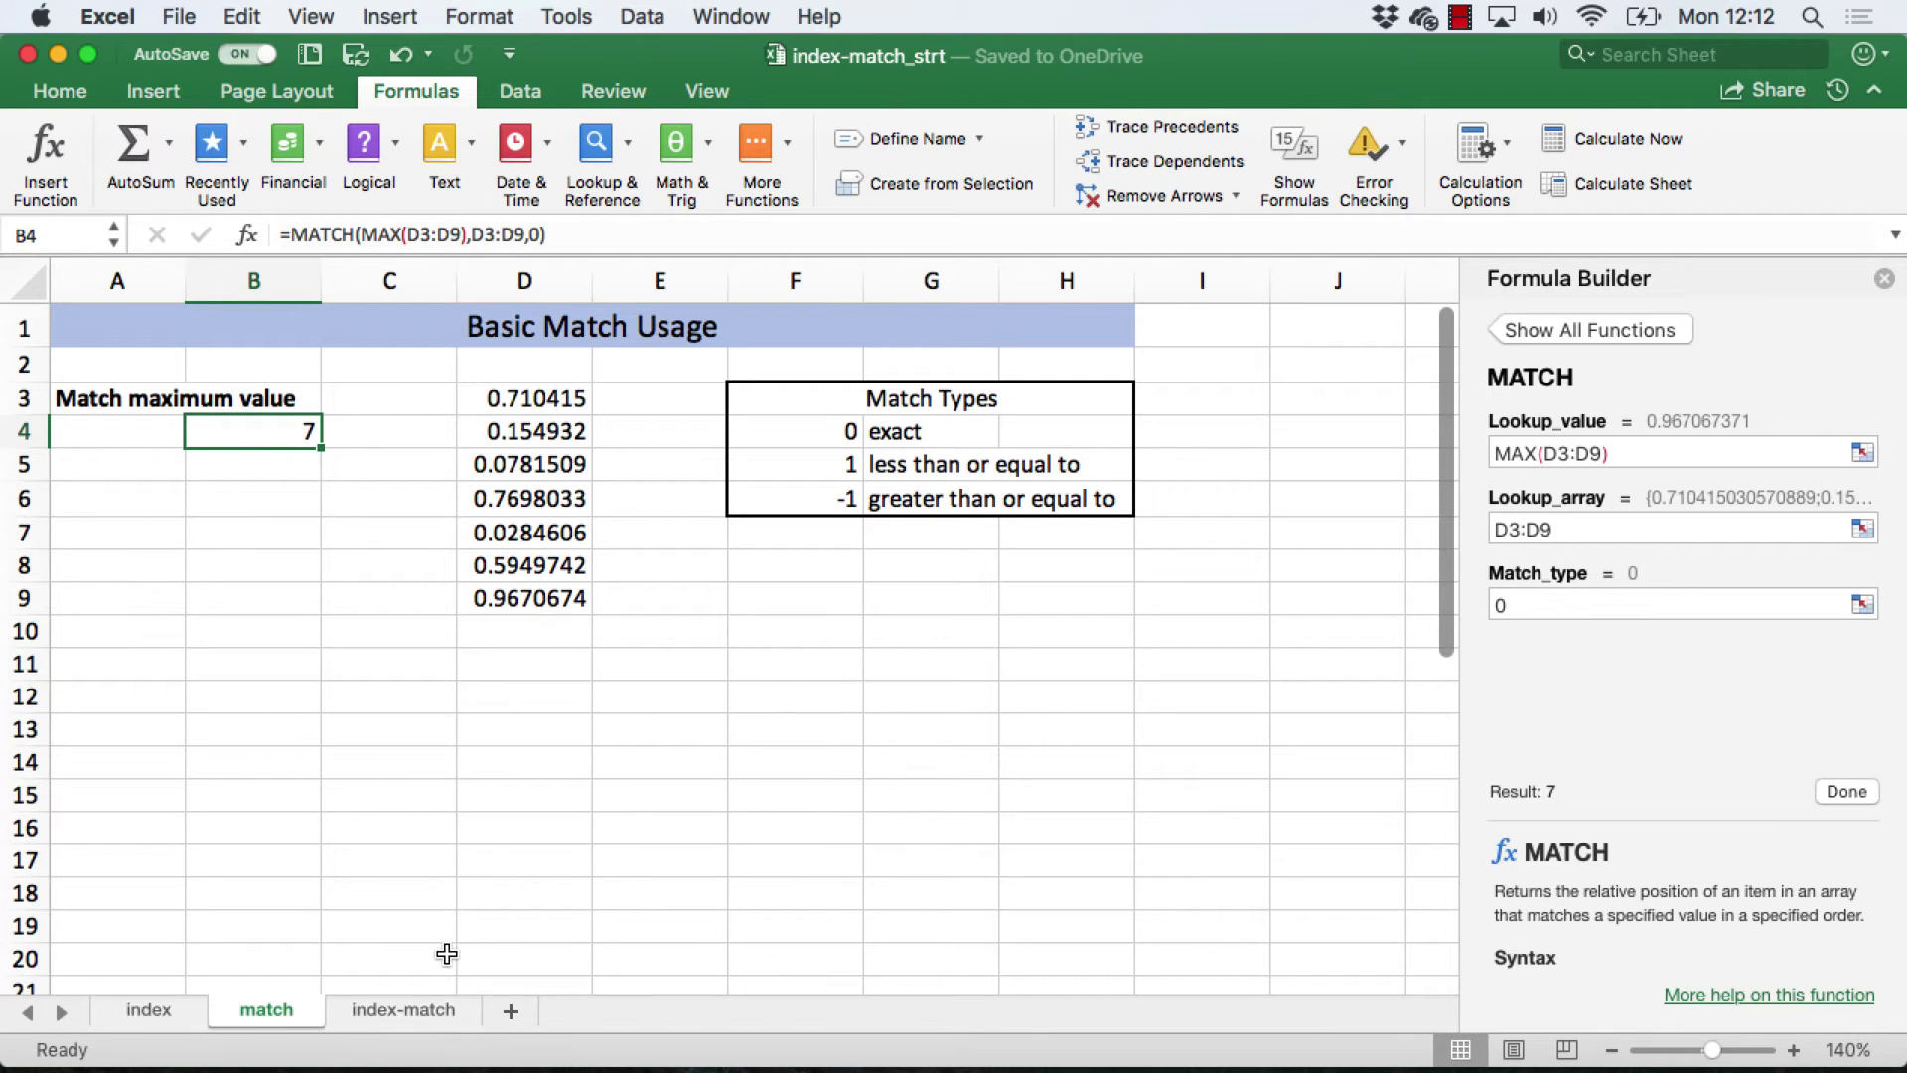
- On the index-match sheet, add list data validation to Region cell B3 with the region names in A9:A12 as source
{"action": "left_click", "coordinate": [402, 1011]}
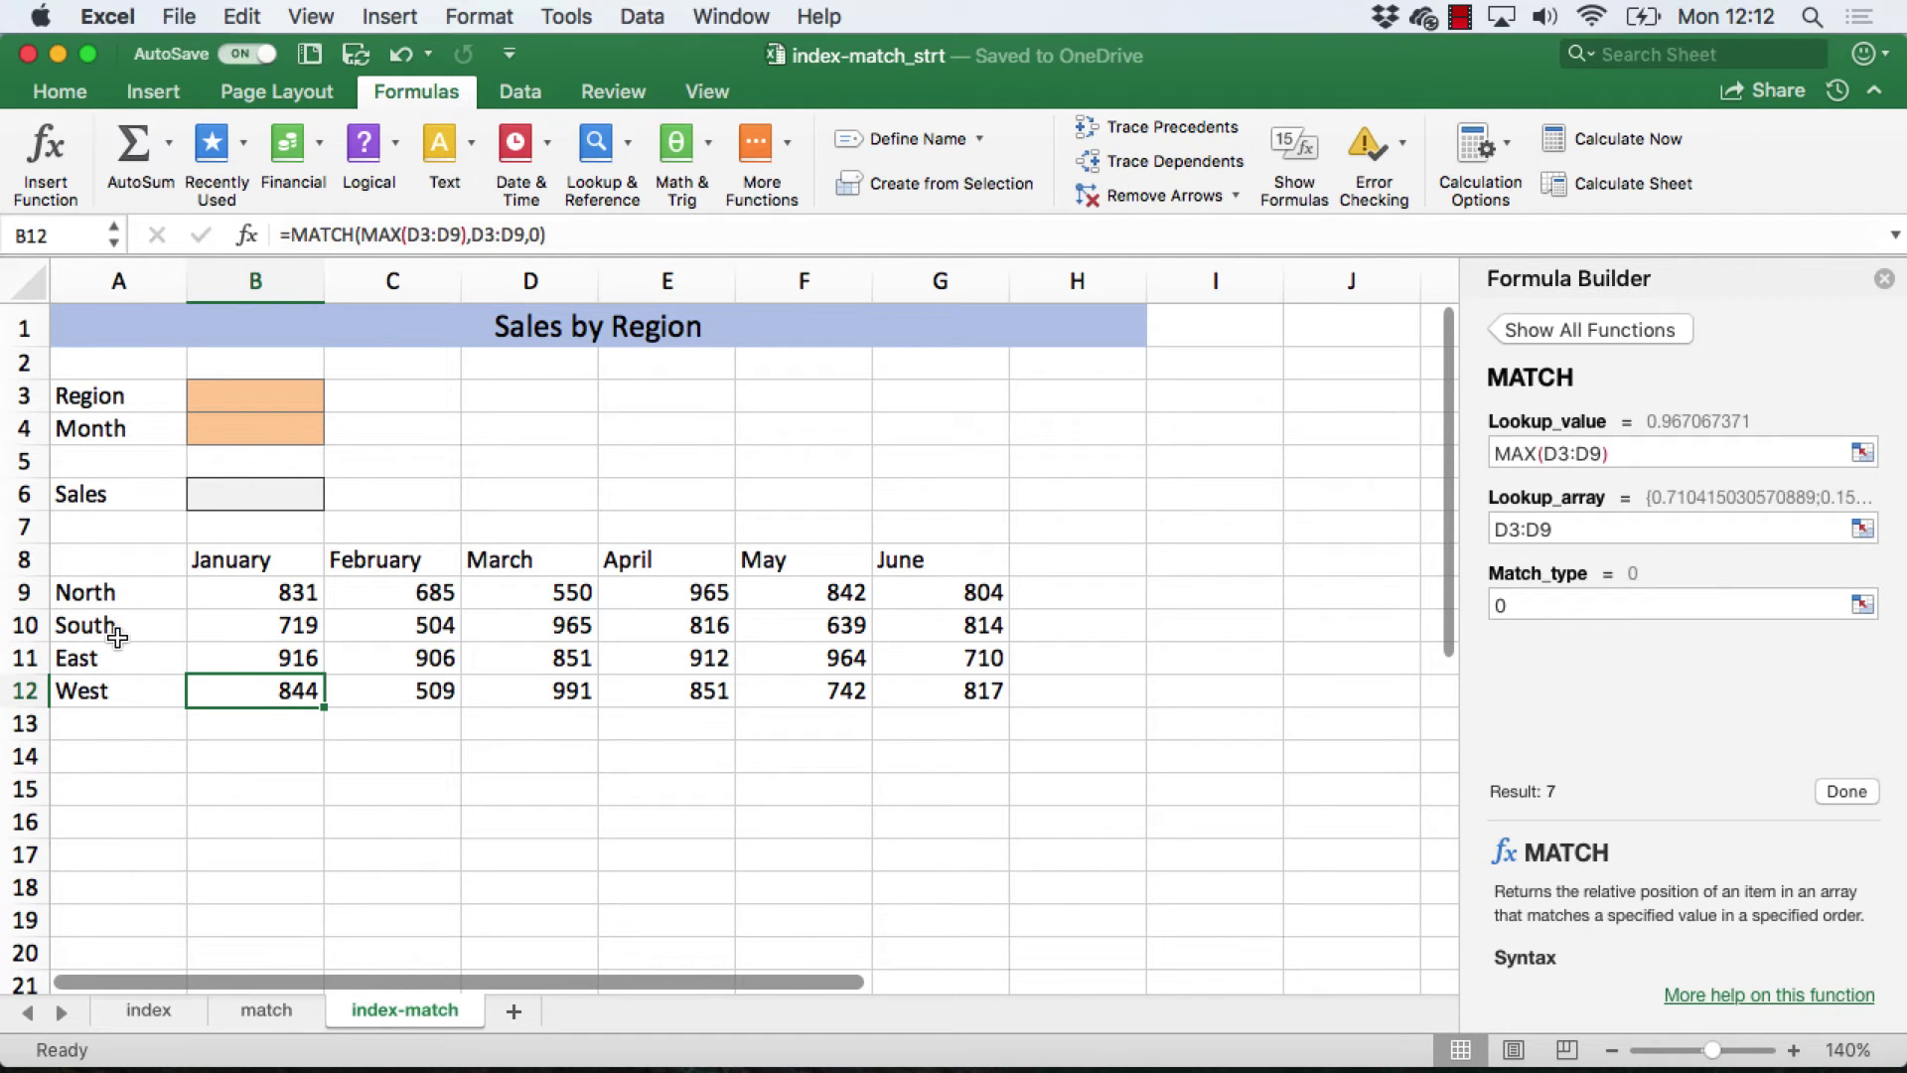
{"action": "left_click", "coordinate": [259, 389]}
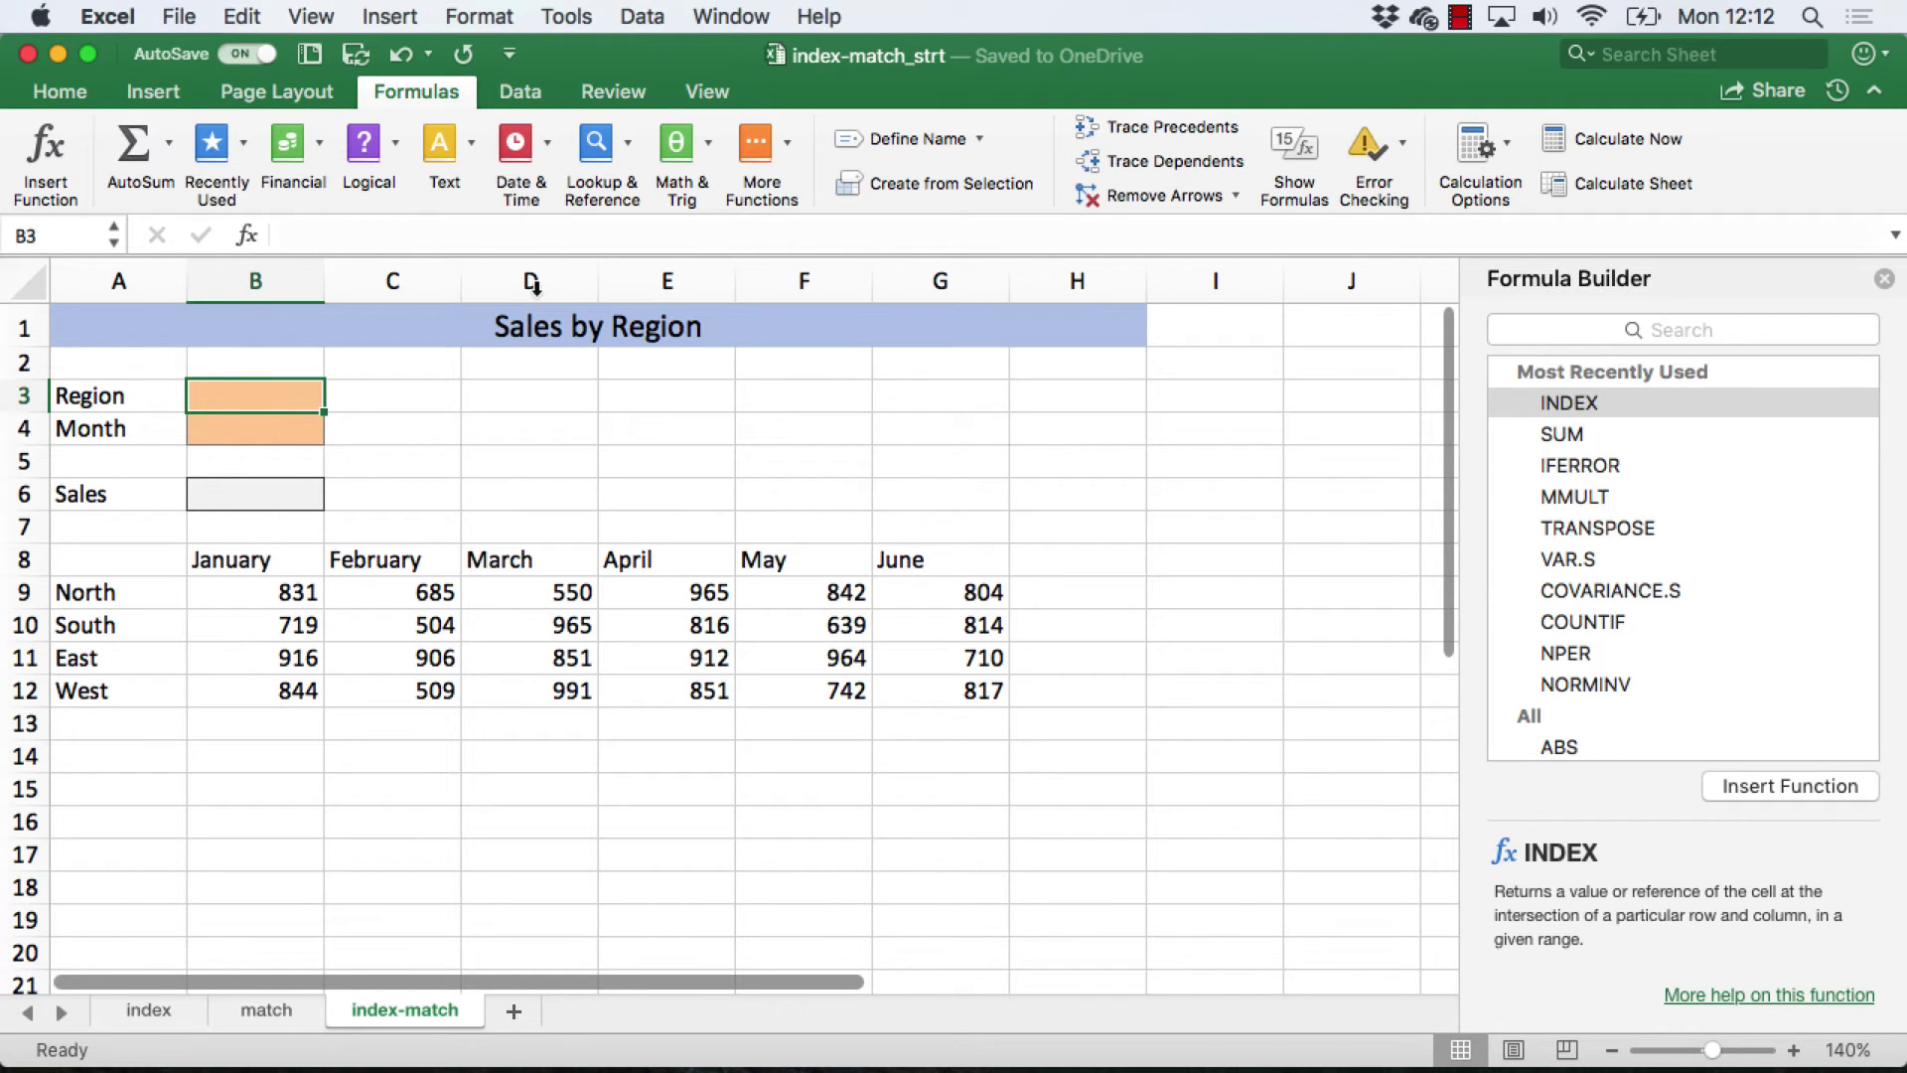
{"action": "left_click", "coordinate": [520, 92]}
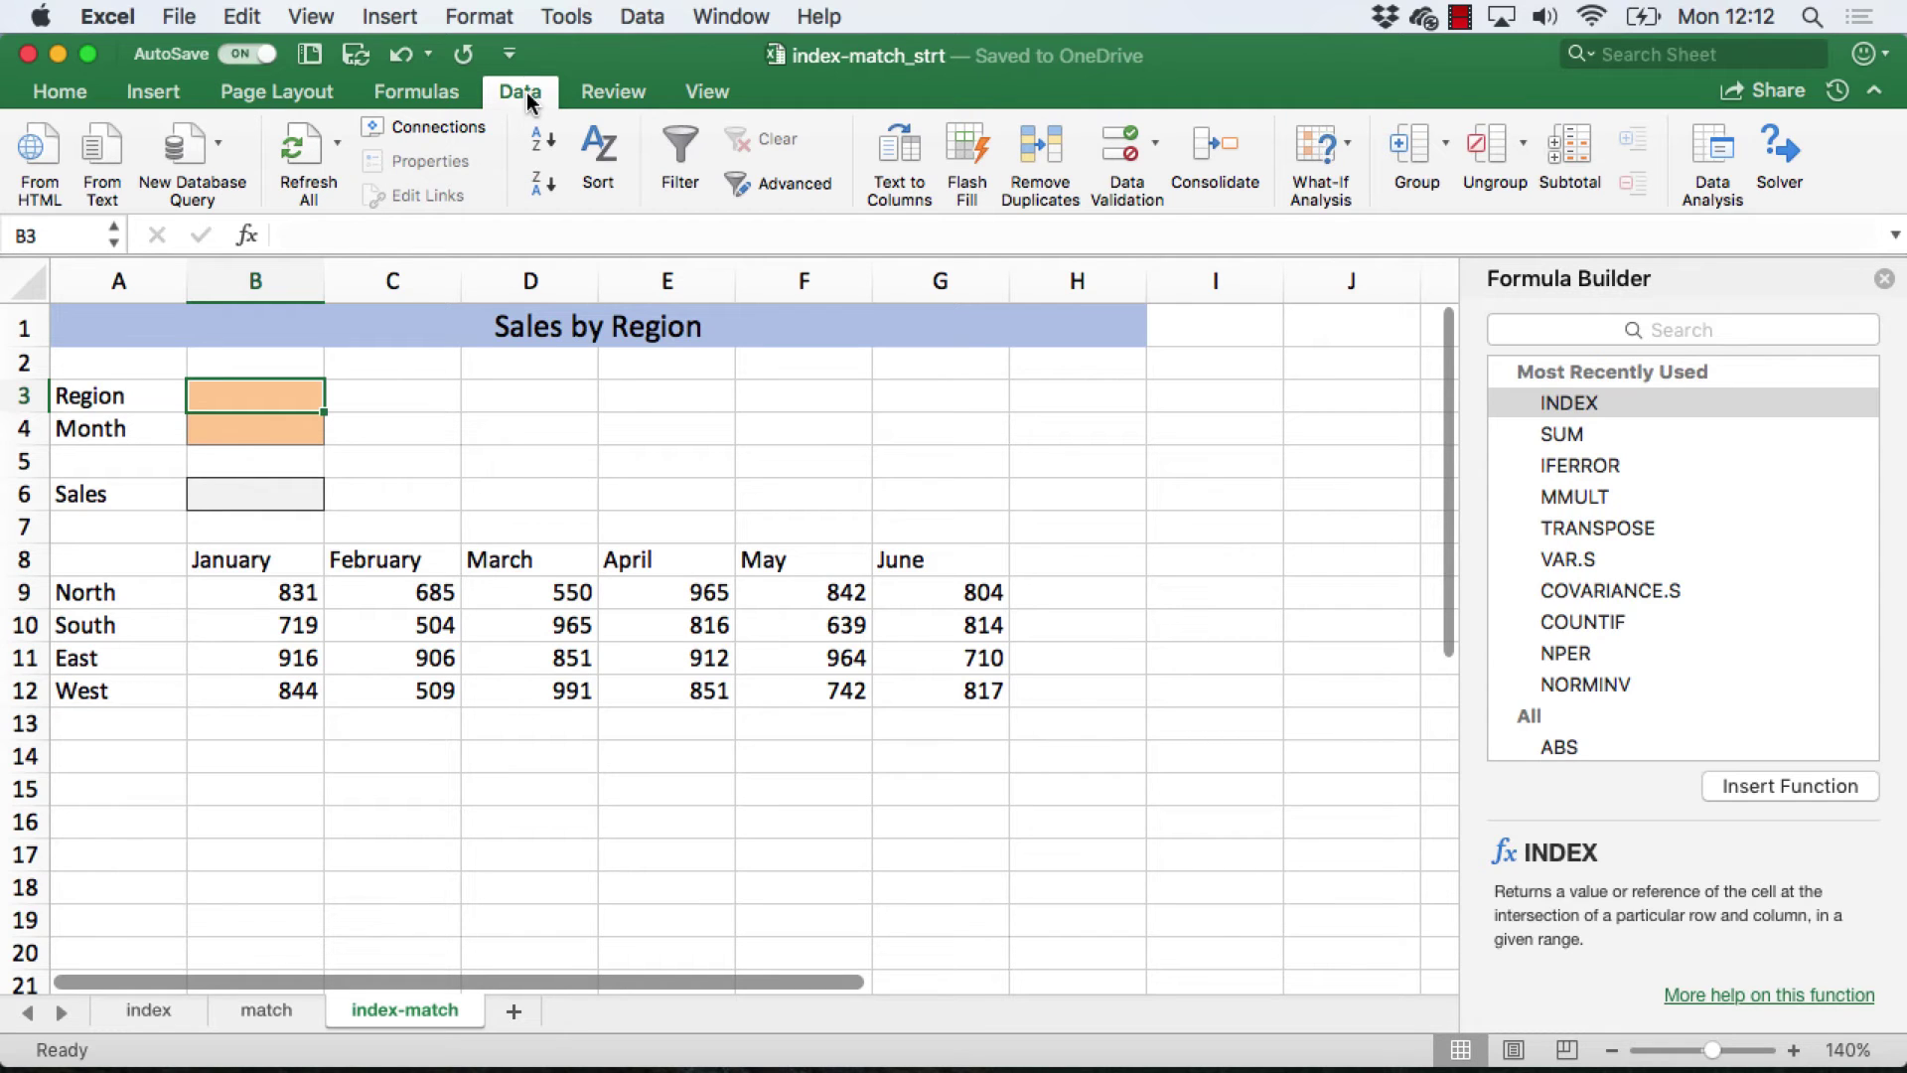
{"action": "left_click", "coordinate": [1124, 147]}
{"action": "left_click", "coordinate": [949, 335]}
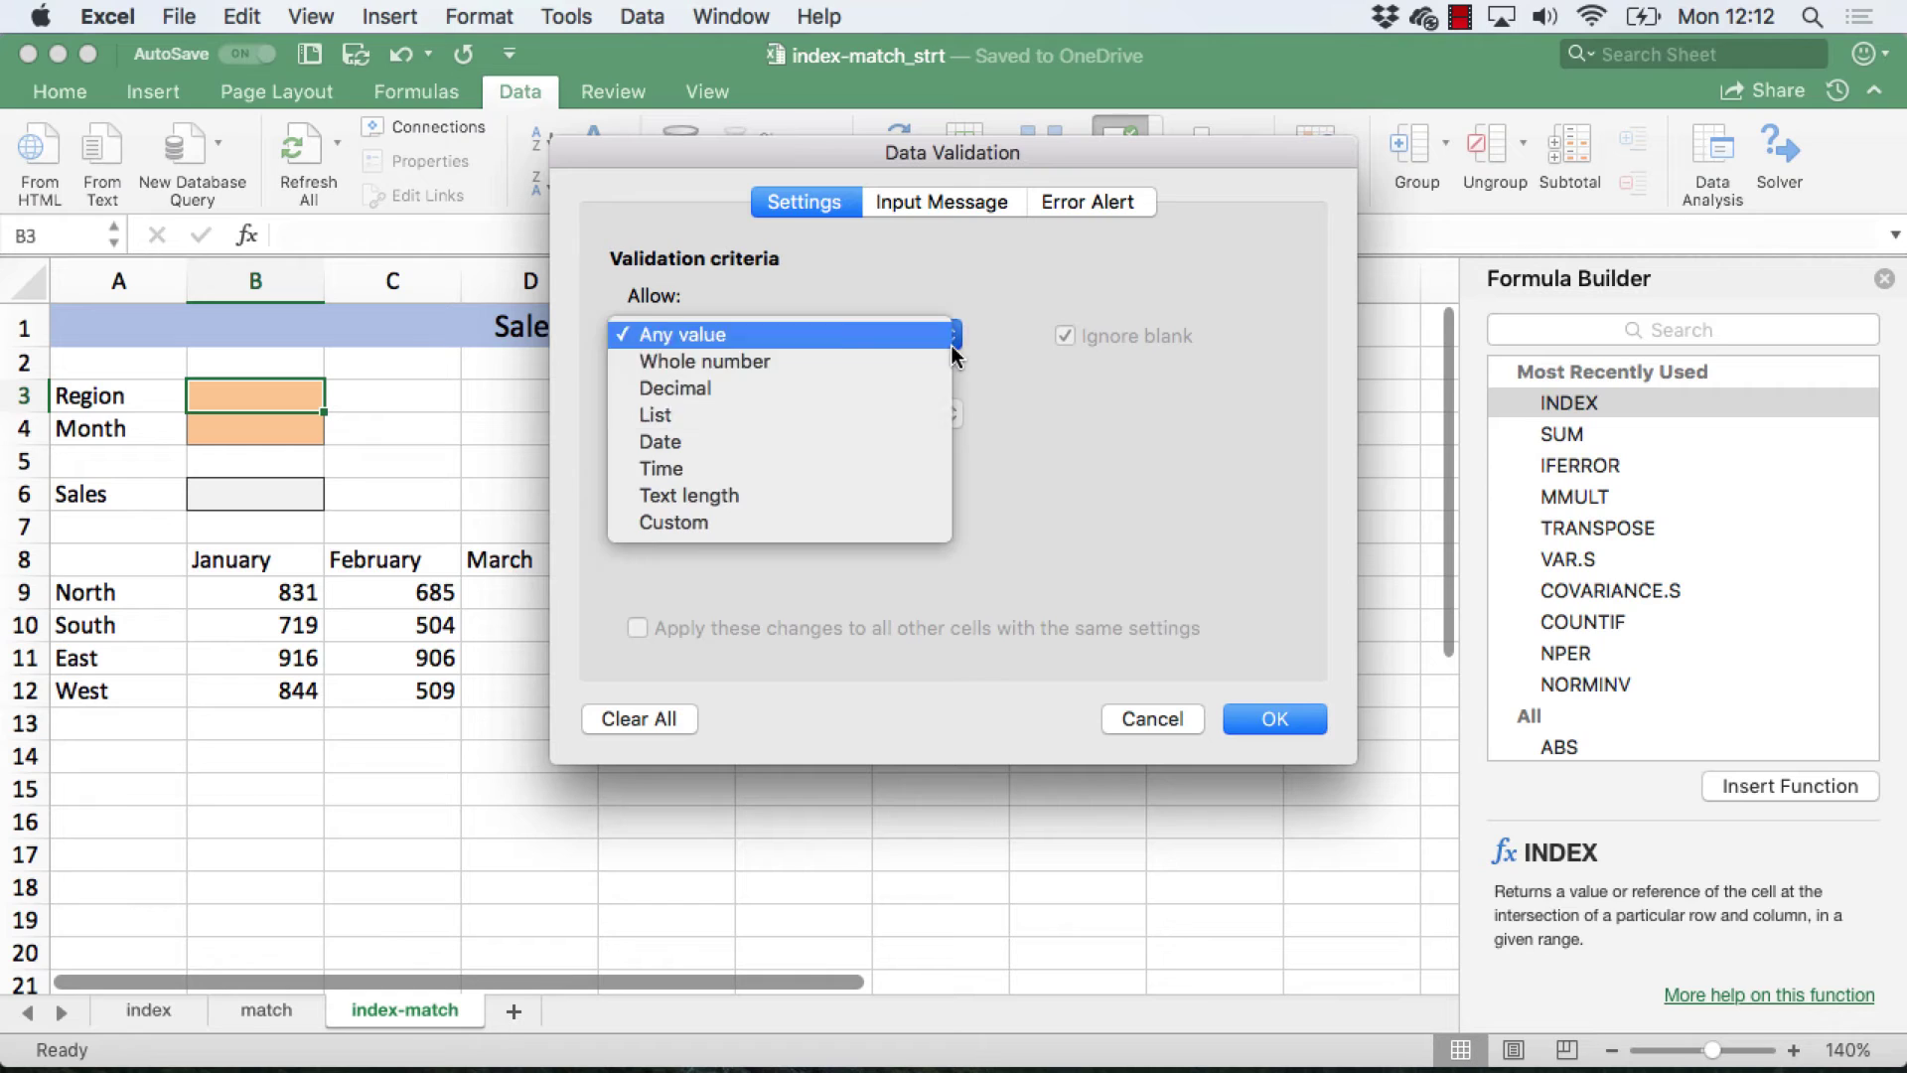
{"action": "left_click", "coordinate": [801, 416]}
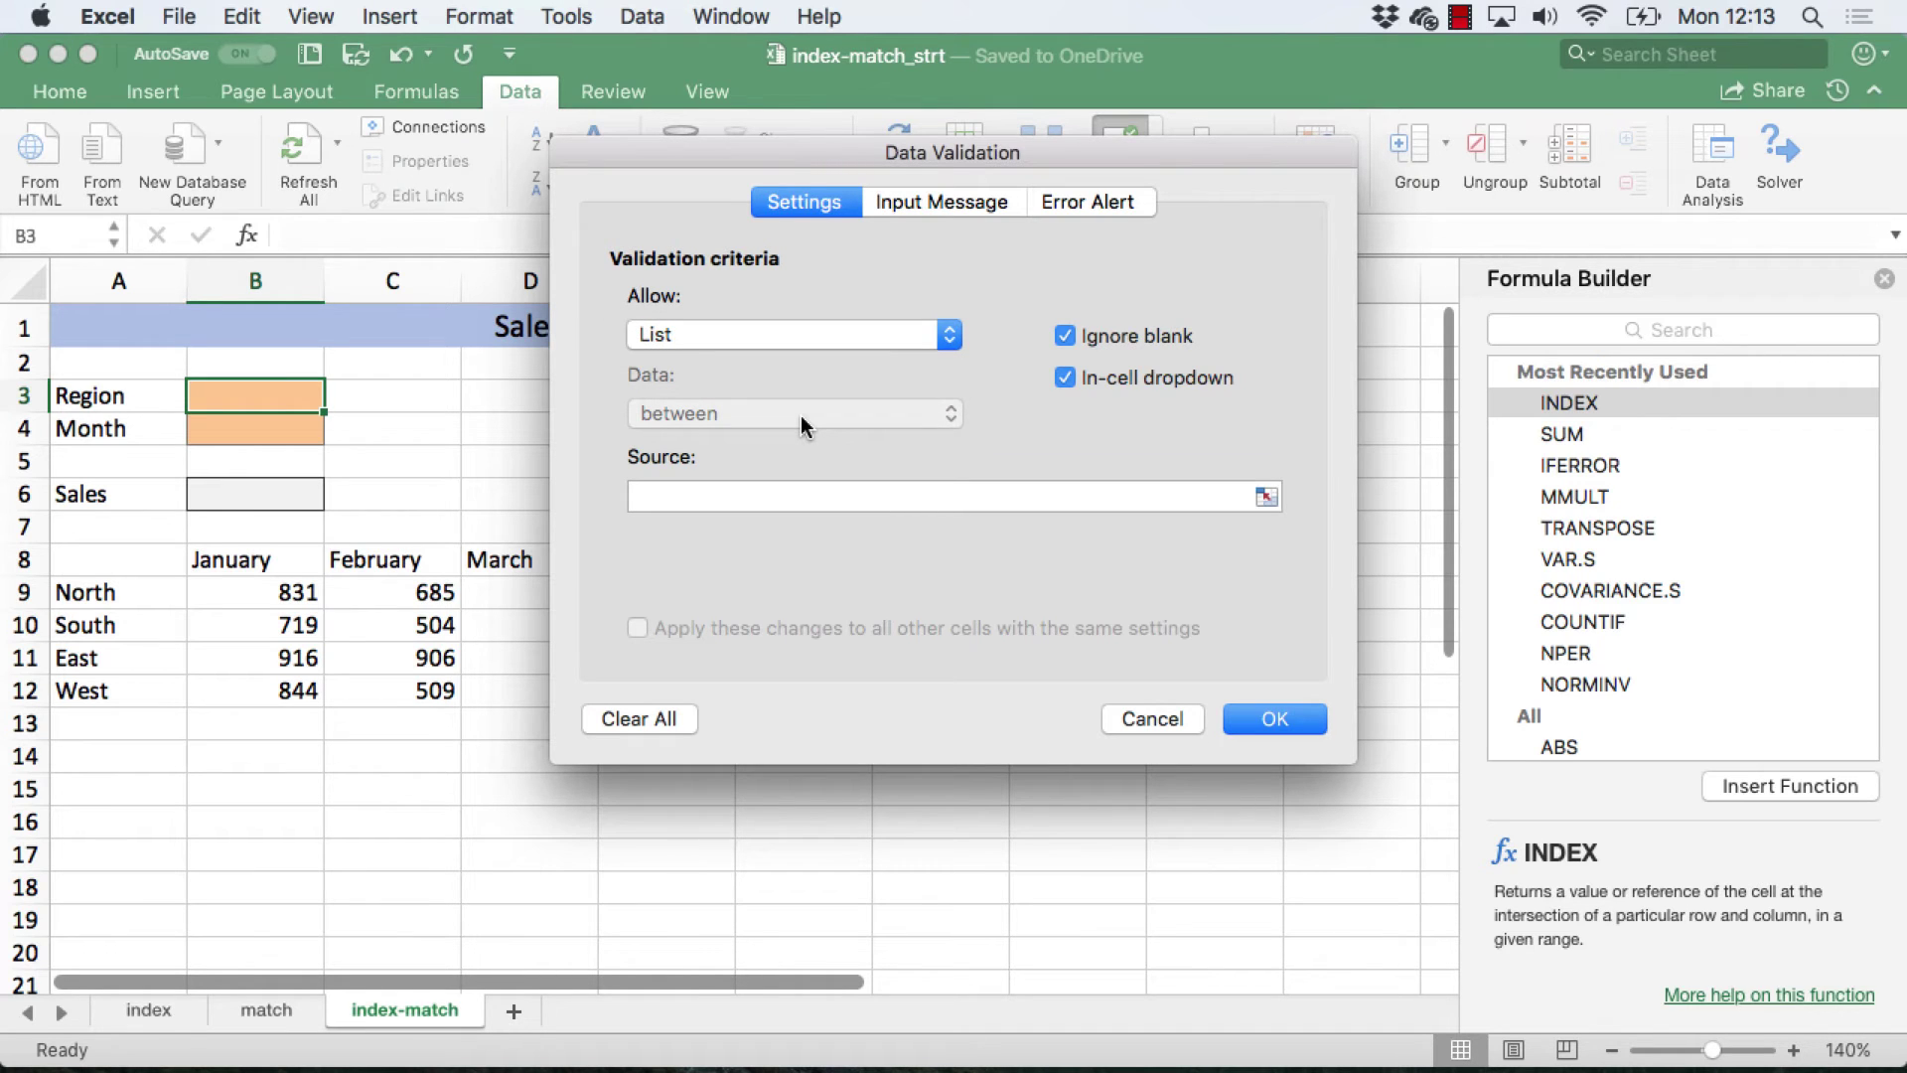
{"action": "left_click", "coordinate": [755, 496]}
{"action": "left_click_drag", "start_coordinate": [111, 592], "coordinate": [110, 692]}
{"action": "key", "text": "Return"}
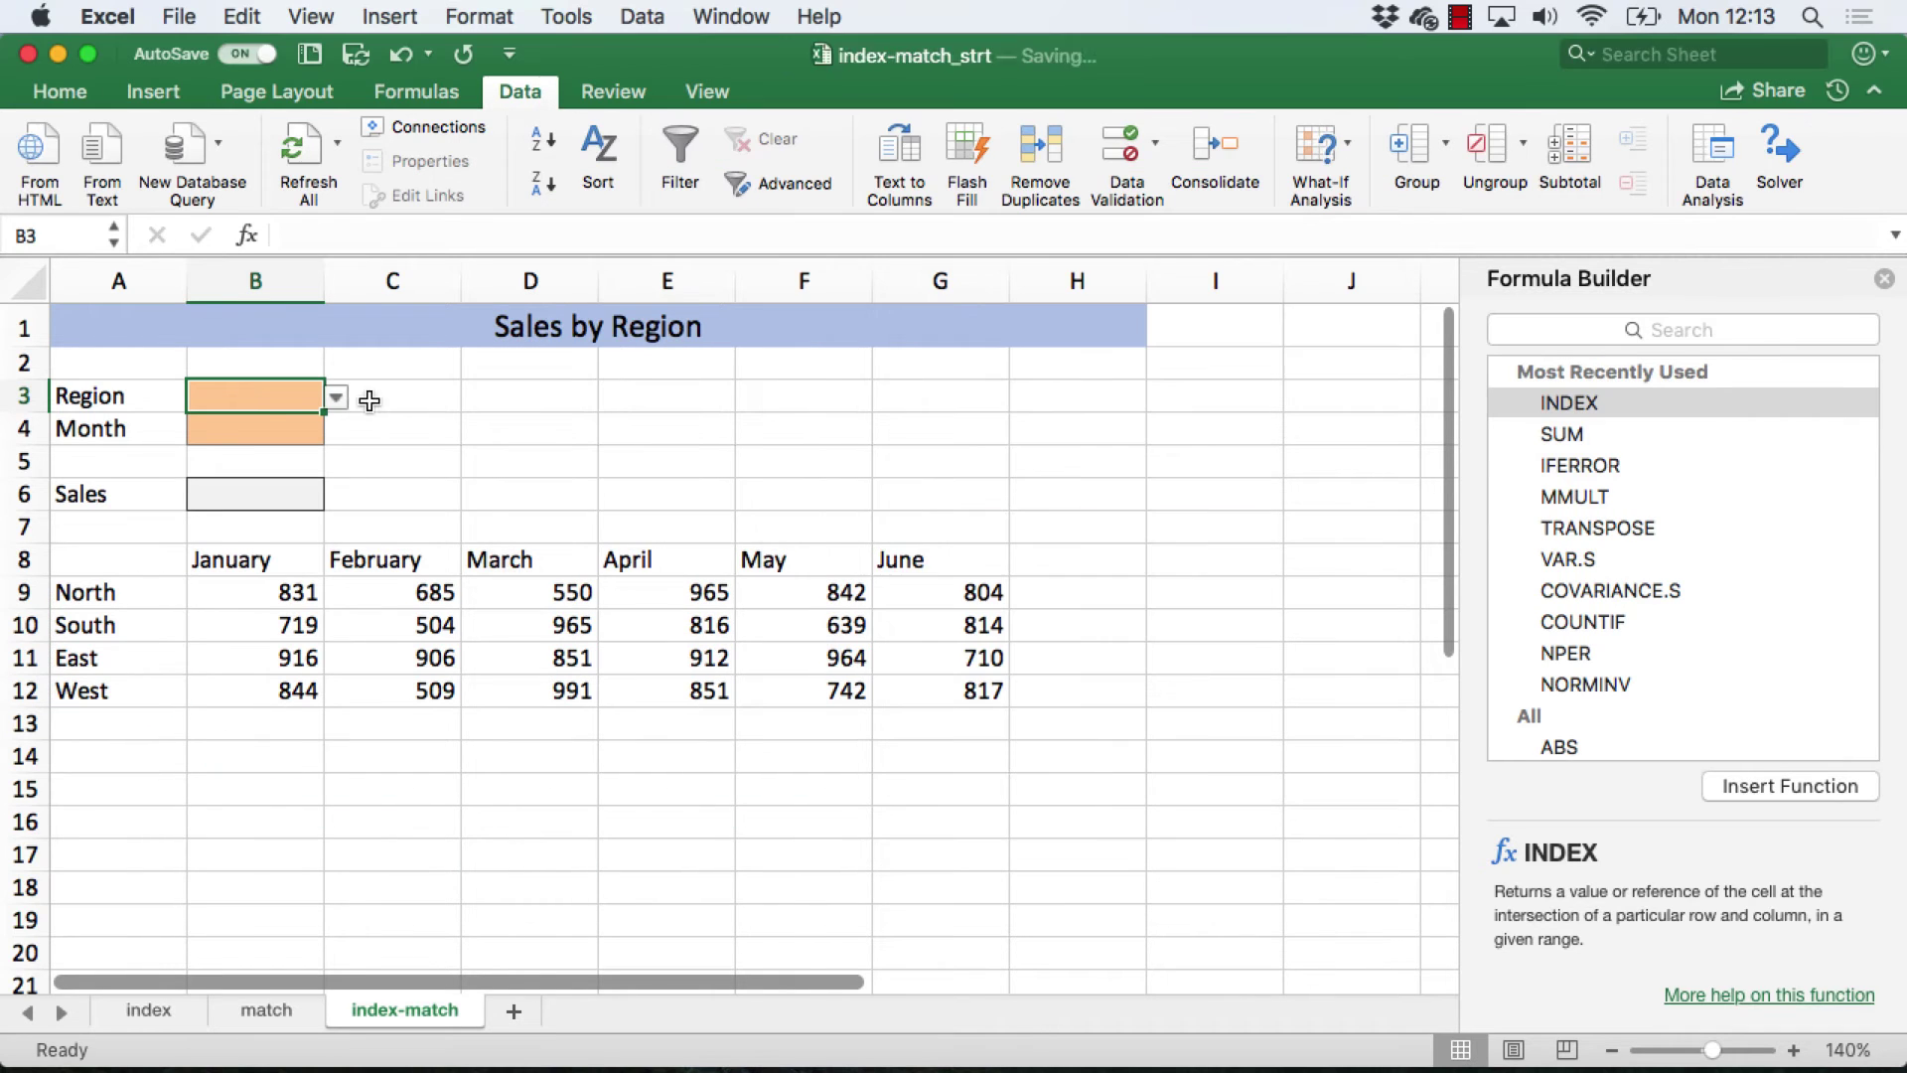
- Choose North in Region cell B3 and add list data validation to Month cell B4 with B8:G8 as source
{"action": "left_click", "coordinate": [337, 399]}
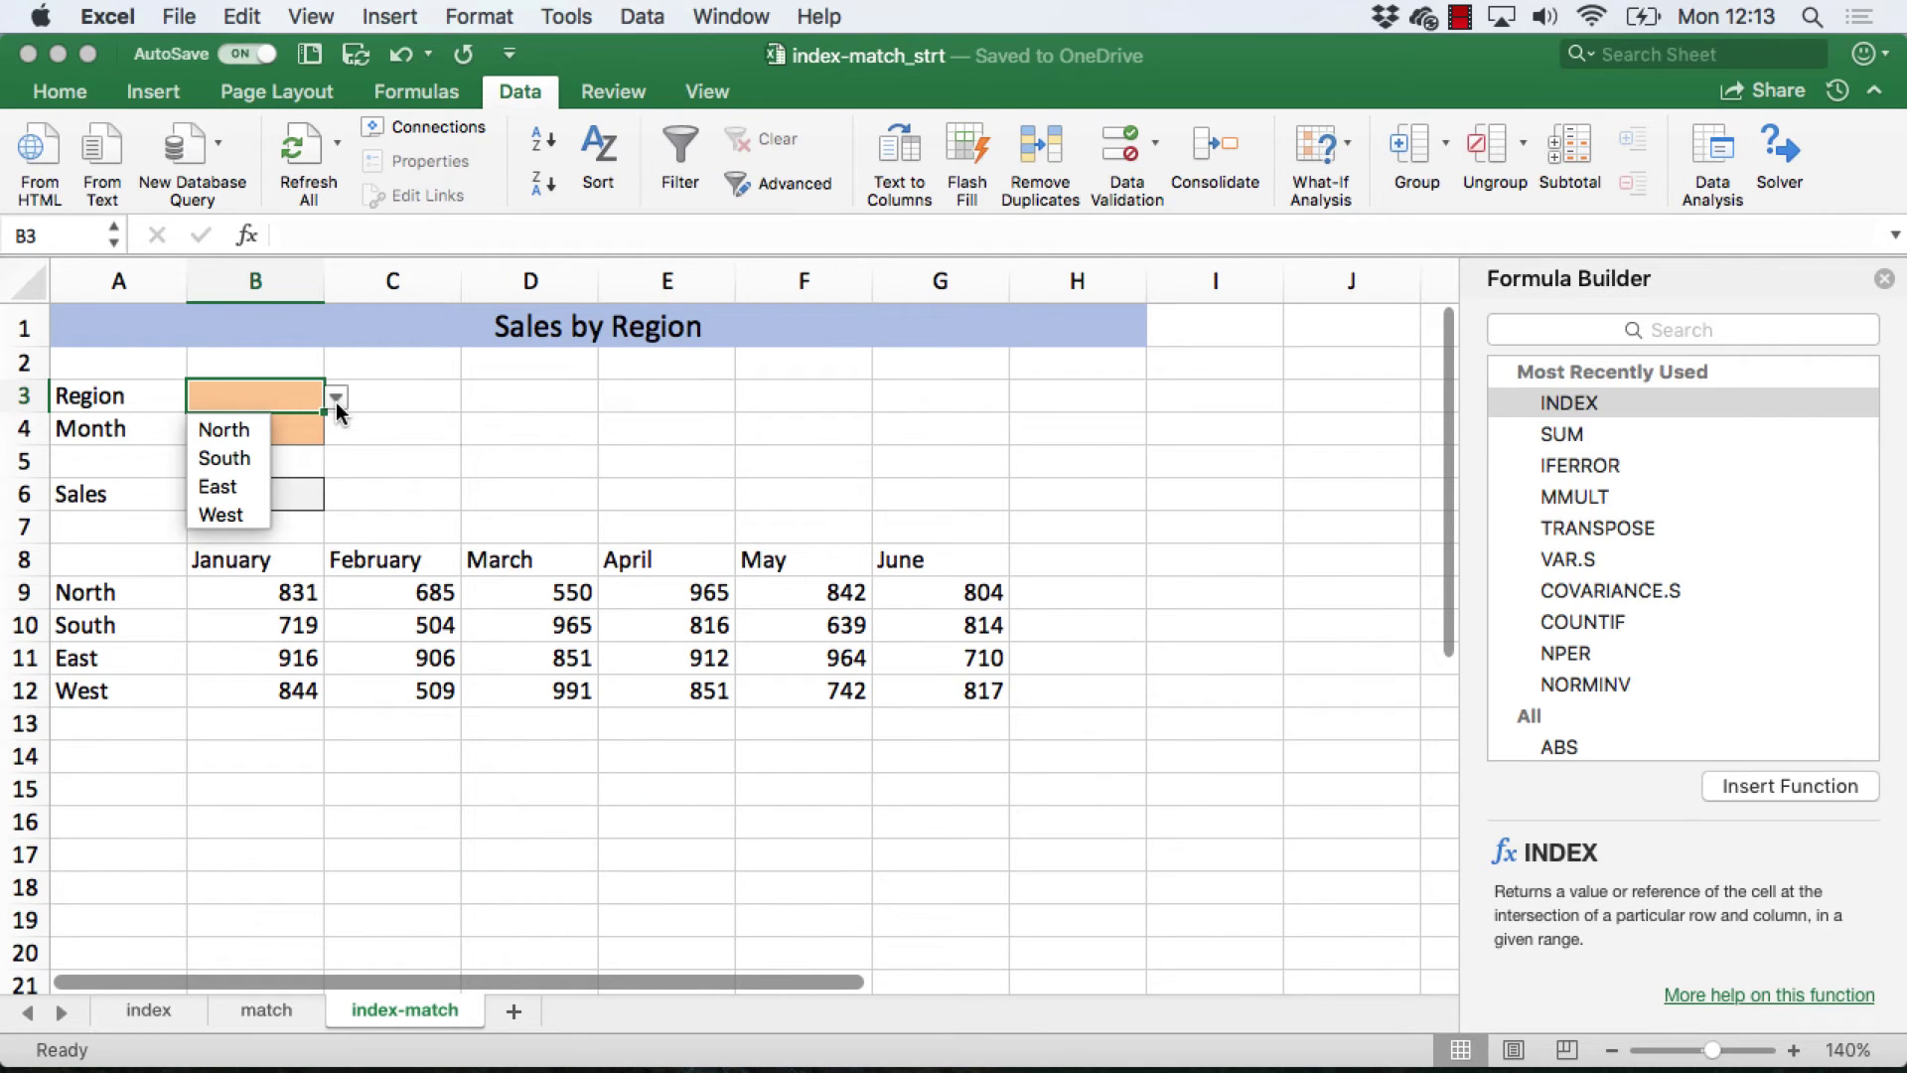
{"action": "left_click", "coordinate": [243, 436]}
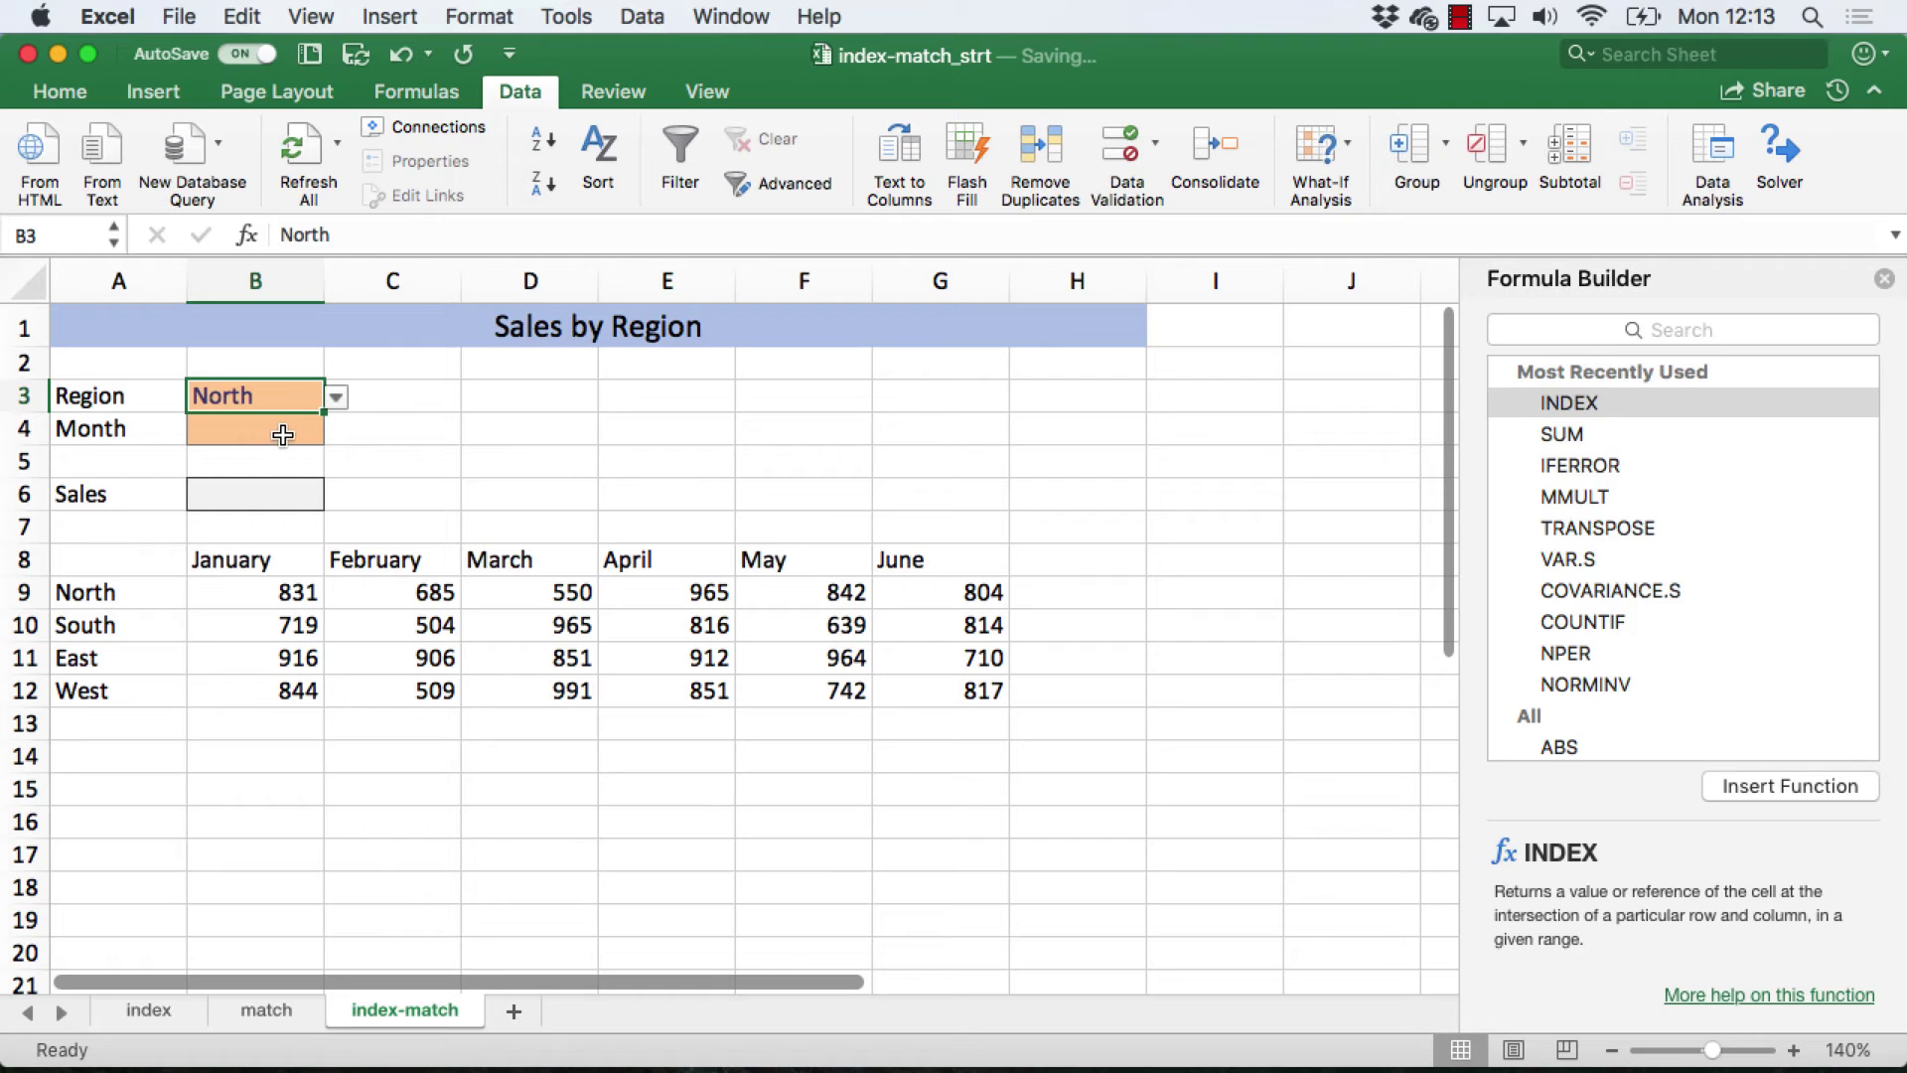
{"action": "left_click", "coordinate": [284, 434]}
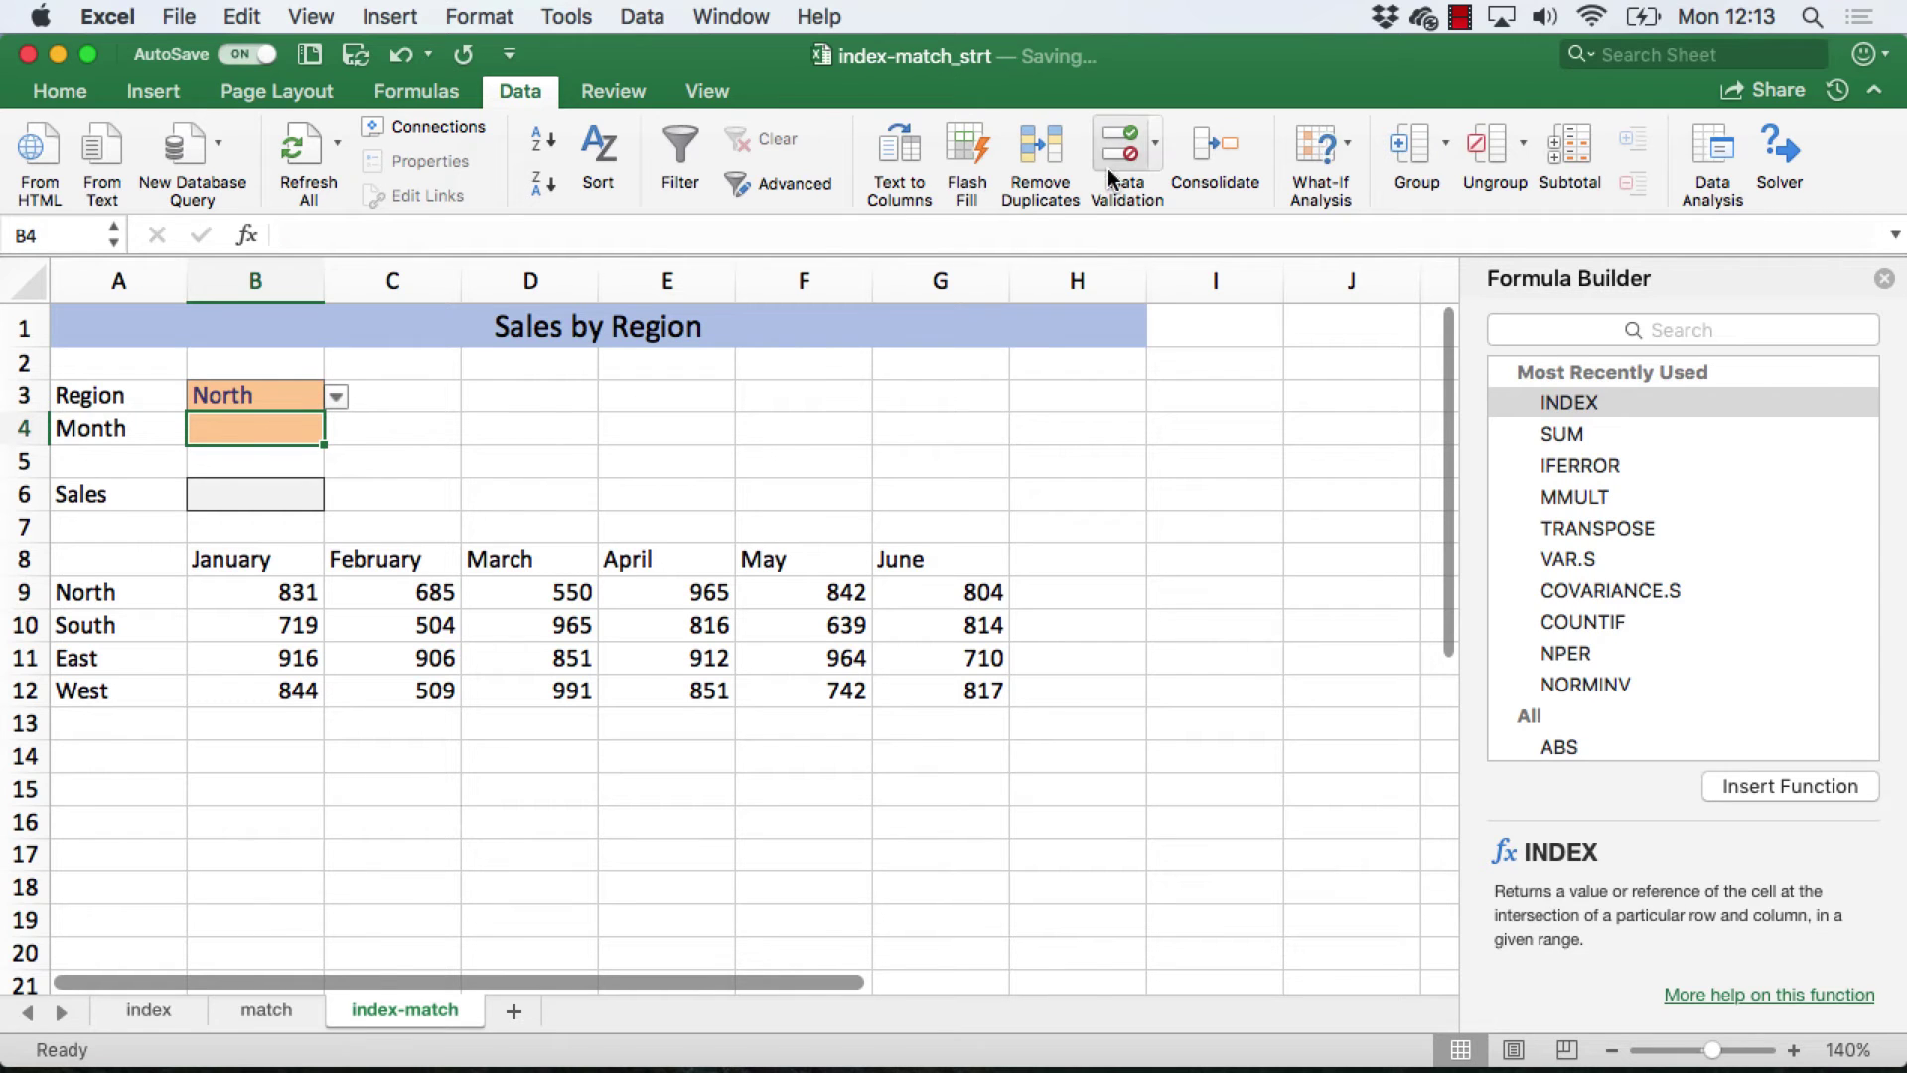
{"action": "left_click", "coordinate": [1118, 145]}
{"action": "left_click", "coordinate": [795, 334]}
{"action": "left_click", "coordinate": [820, 415]}
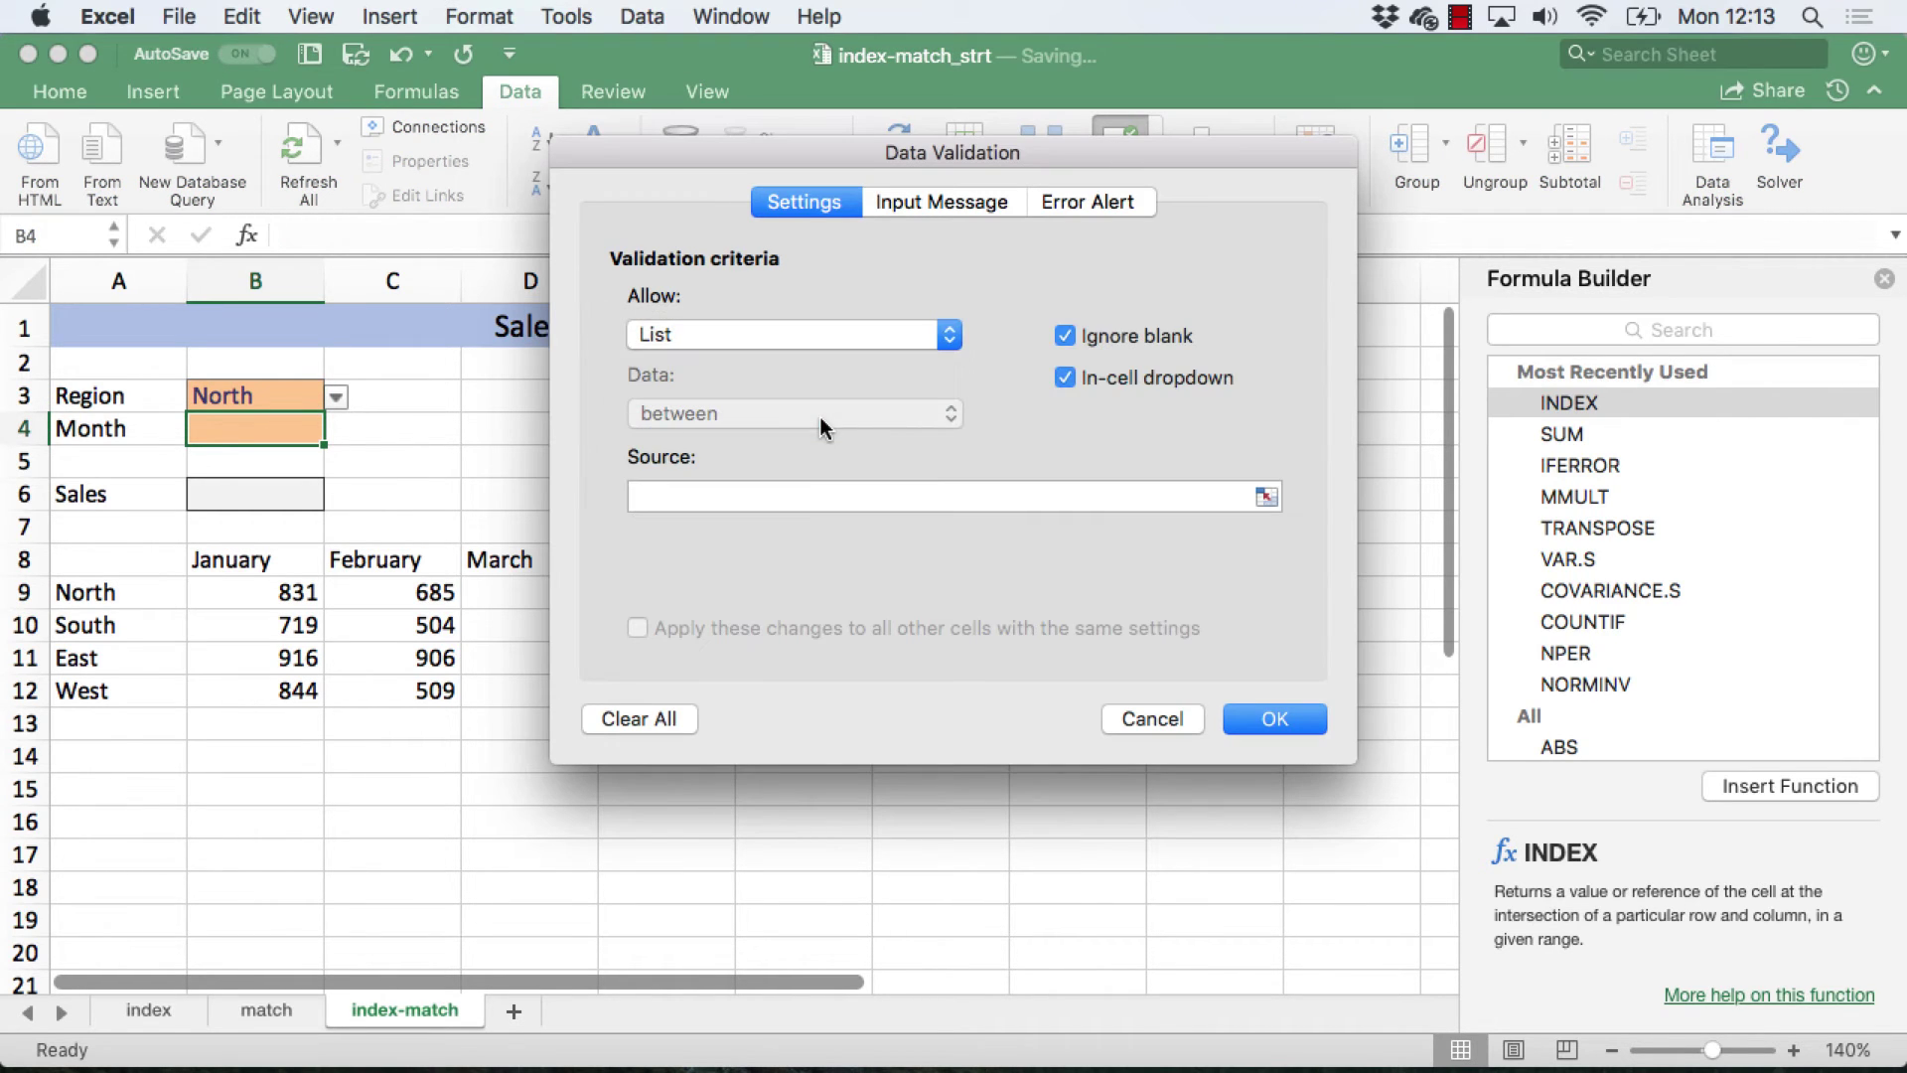
{"action": "left_click", "coordinate": [801, 493]}
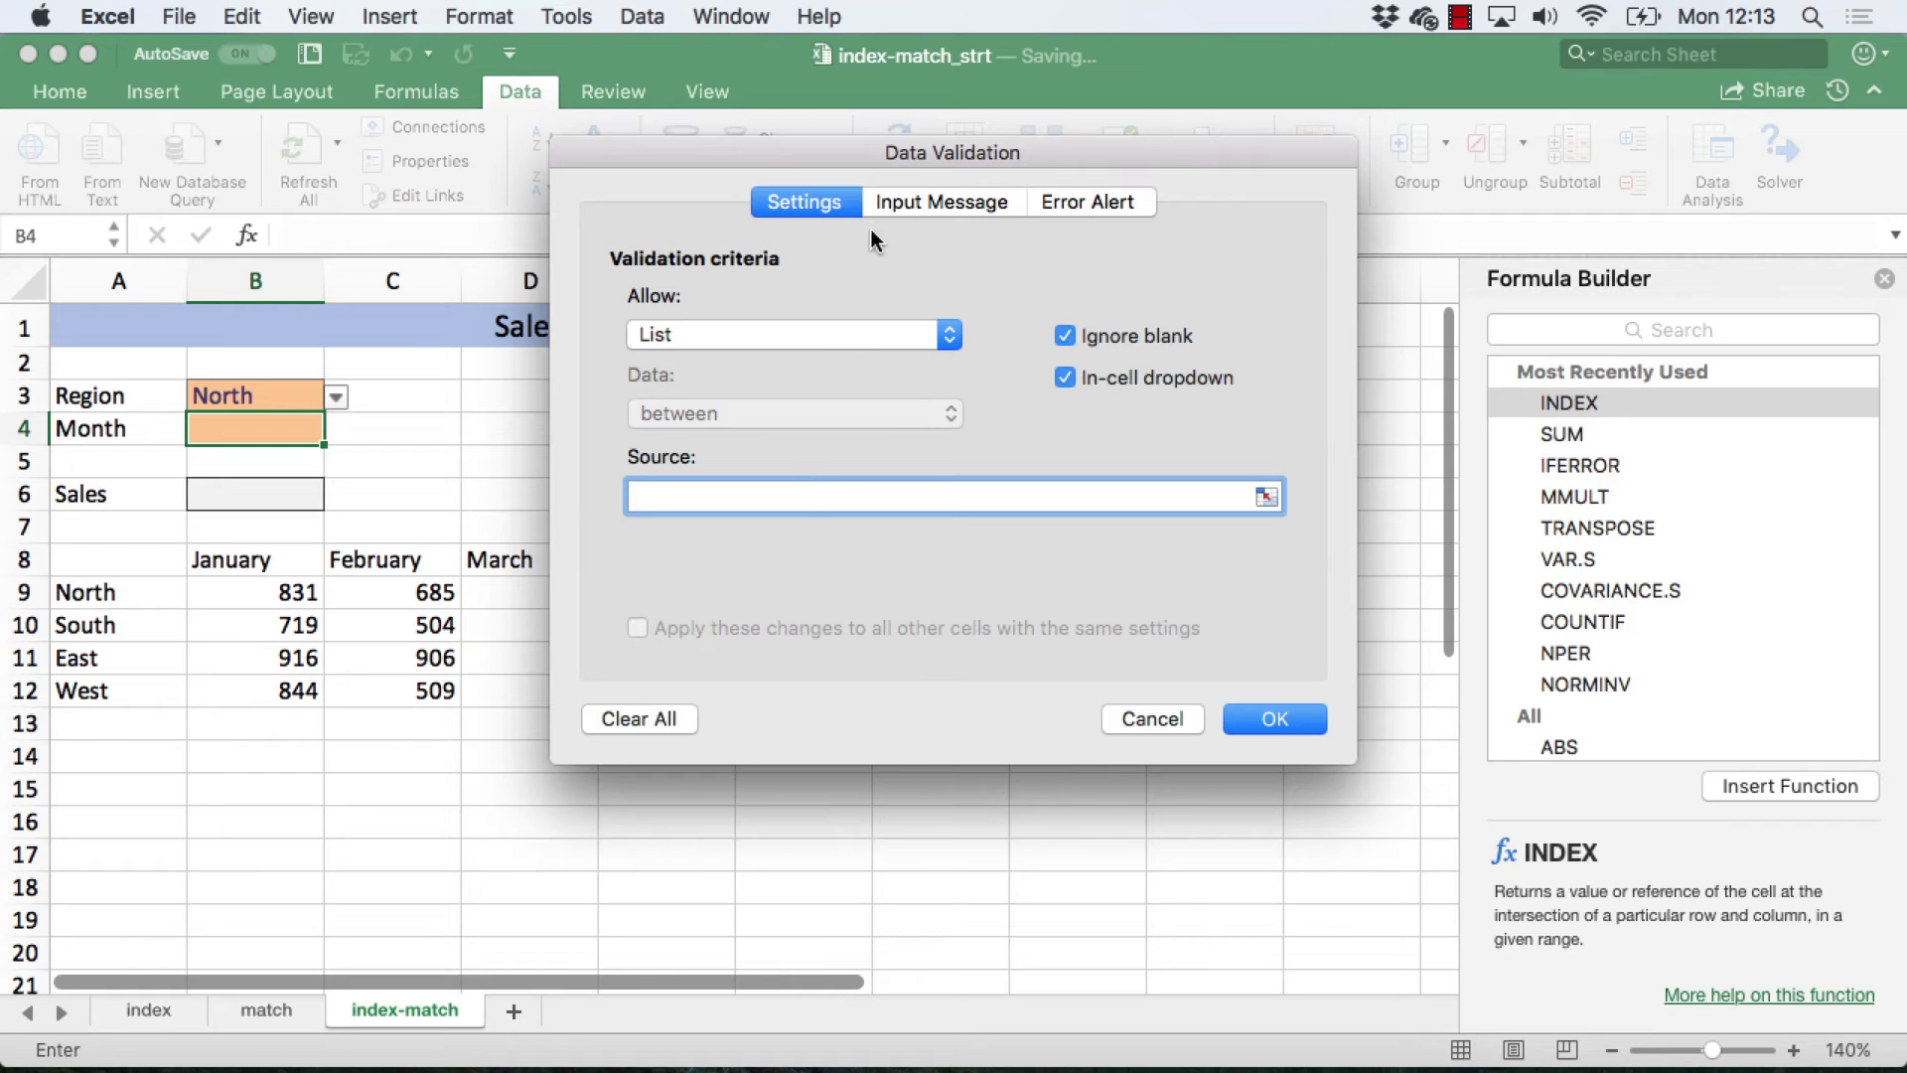
{"action": "left_click", "coordinate": [1266, 500]}
{"action": "left_click_drag", "start_coordinate": [276, 557], "coordinate": [993, 562]}
{"action": "left_click", "coordinate": [1342, 153]}
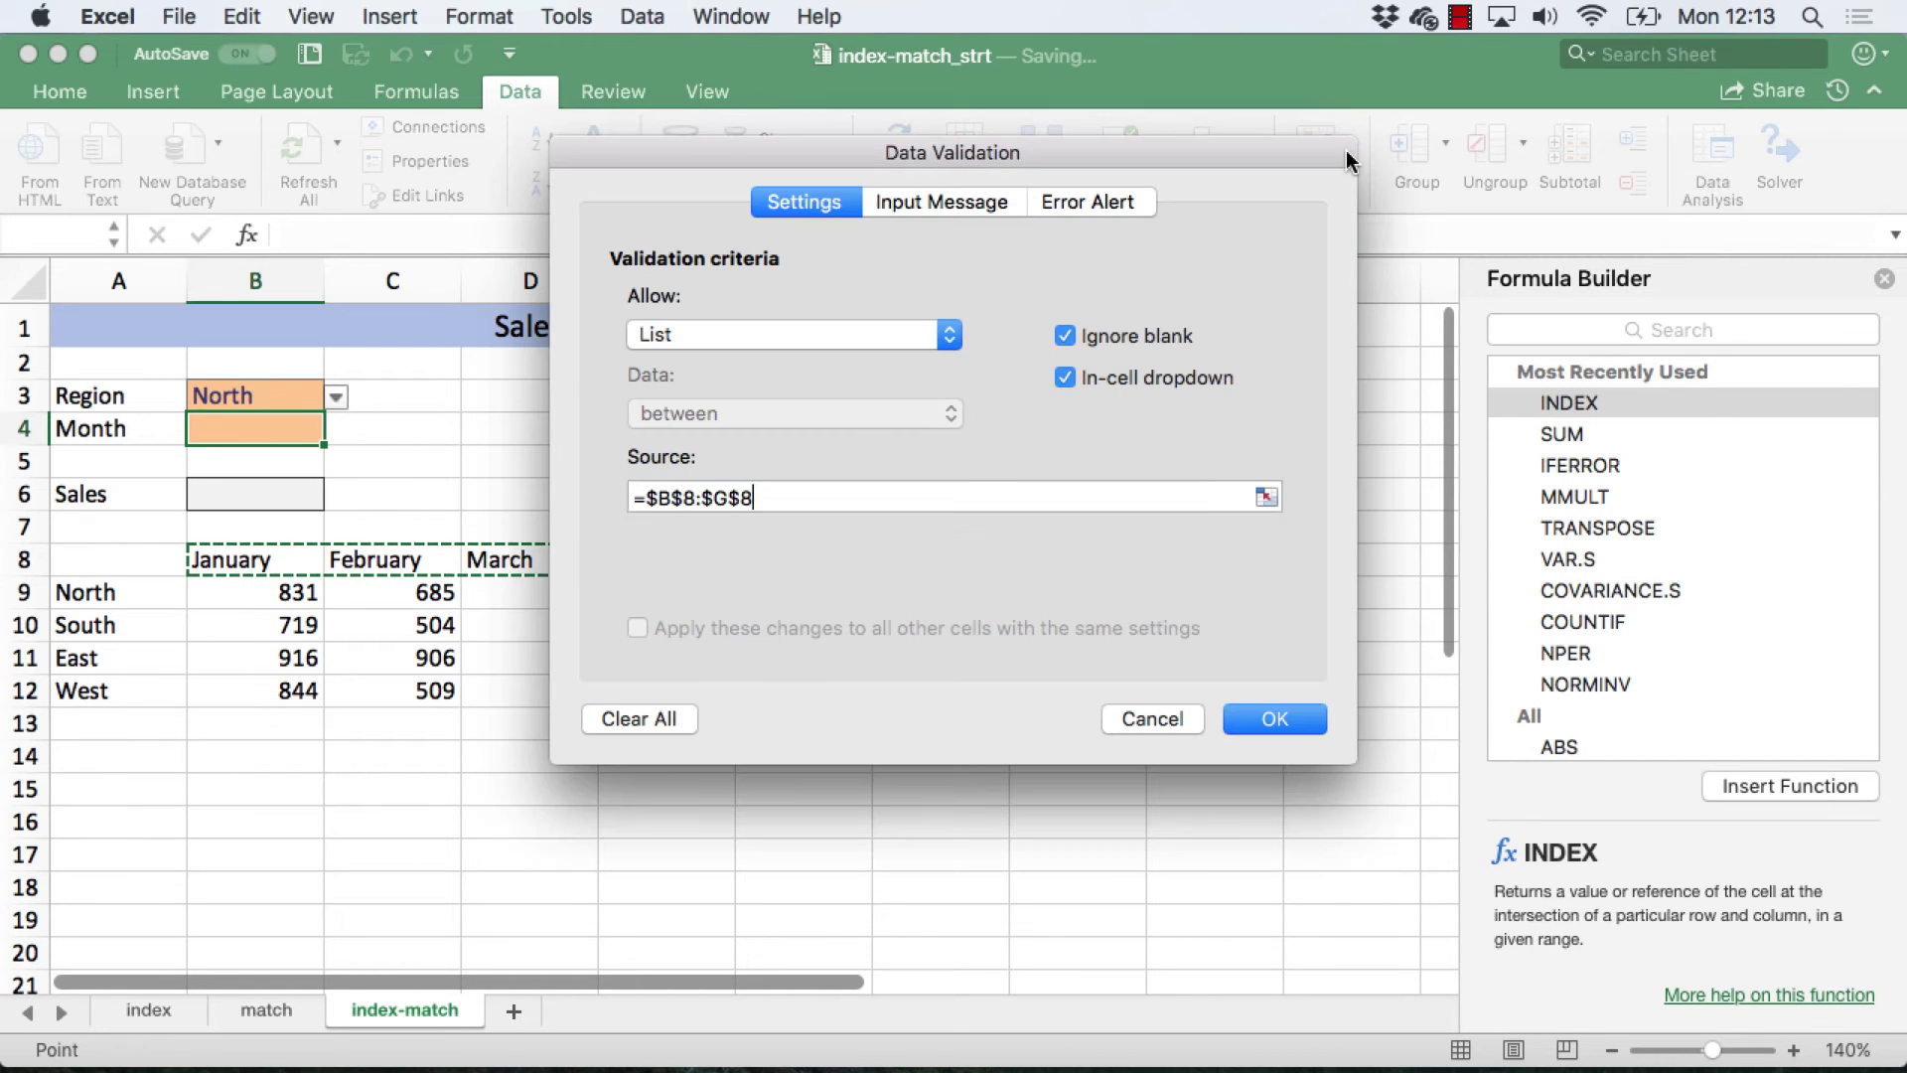
{"action": "left_click", "coordinate": [1266, 719]}
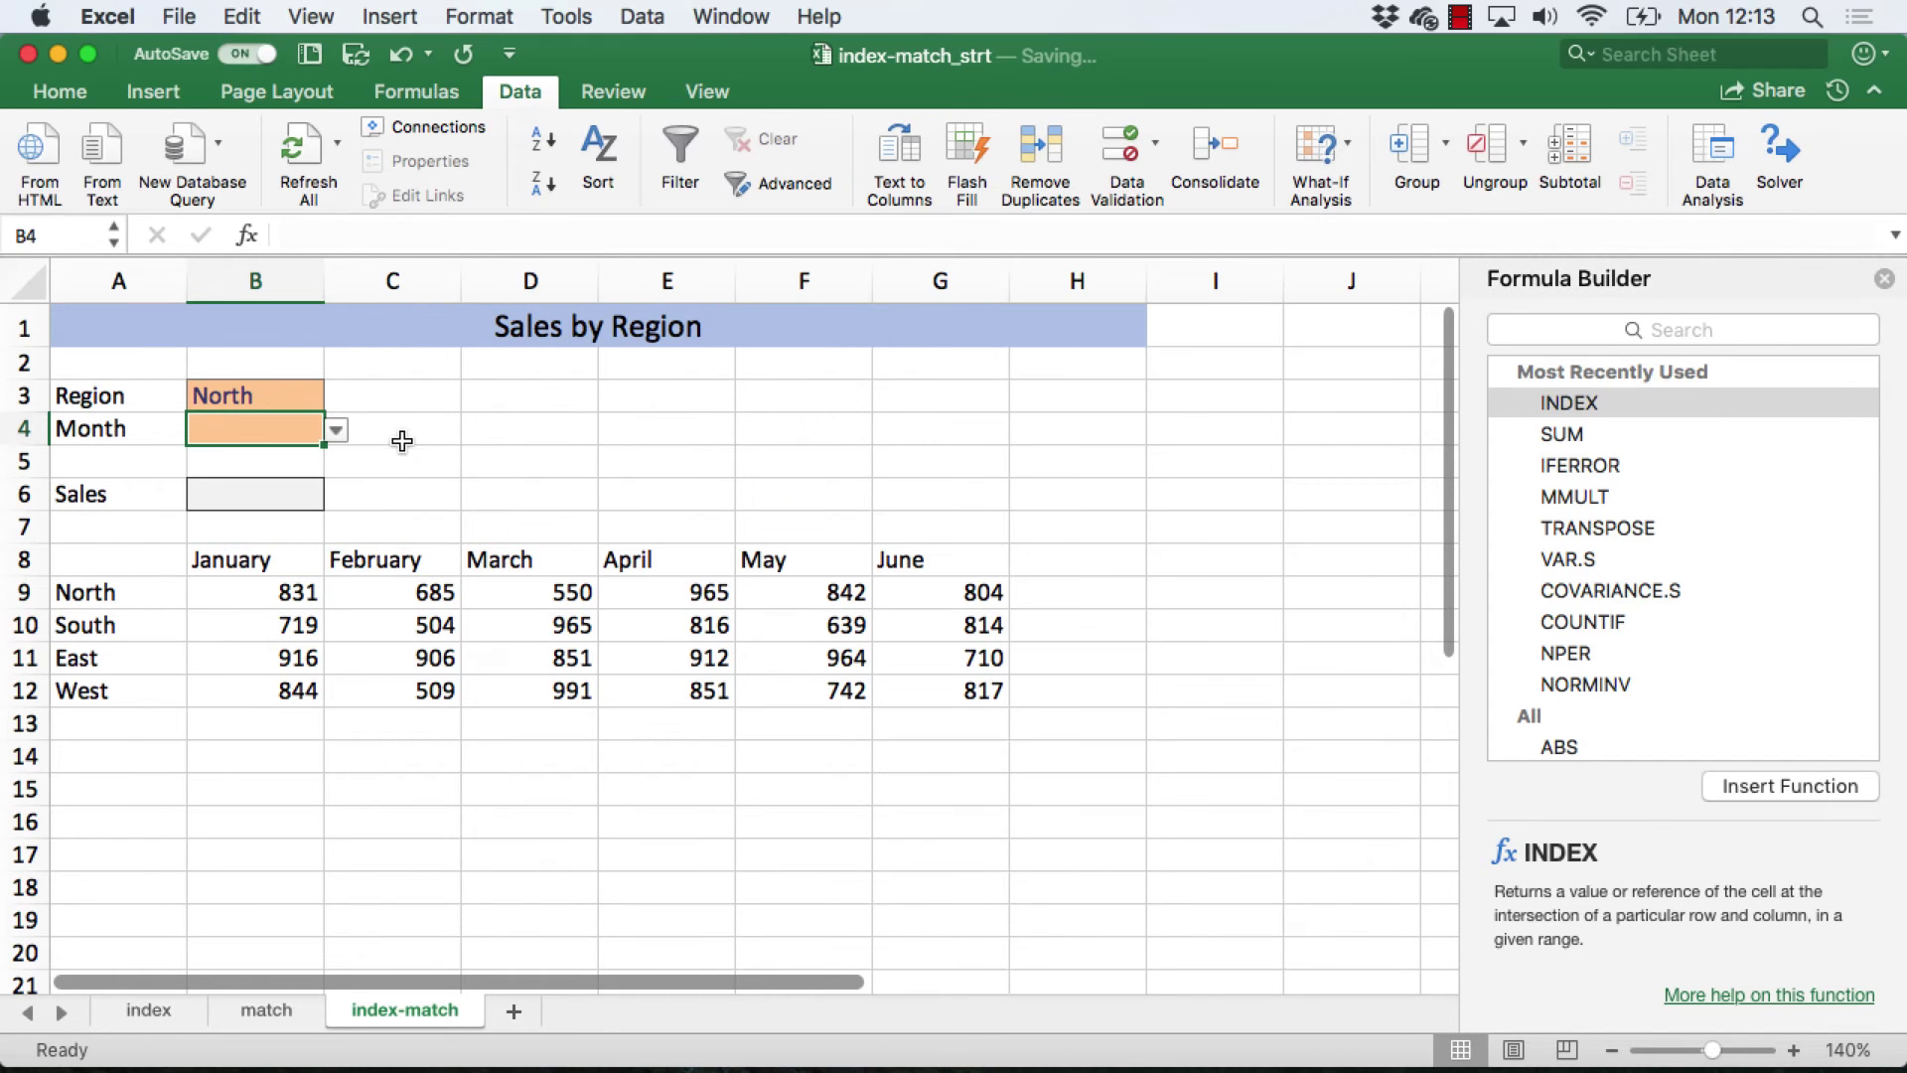
- Choose February in Month cell B4 and close the Formula Builder
{"action": "left_click", "coordinate": [338, 430]}
{"action": "left_click", "coordinate": [248, 475]}
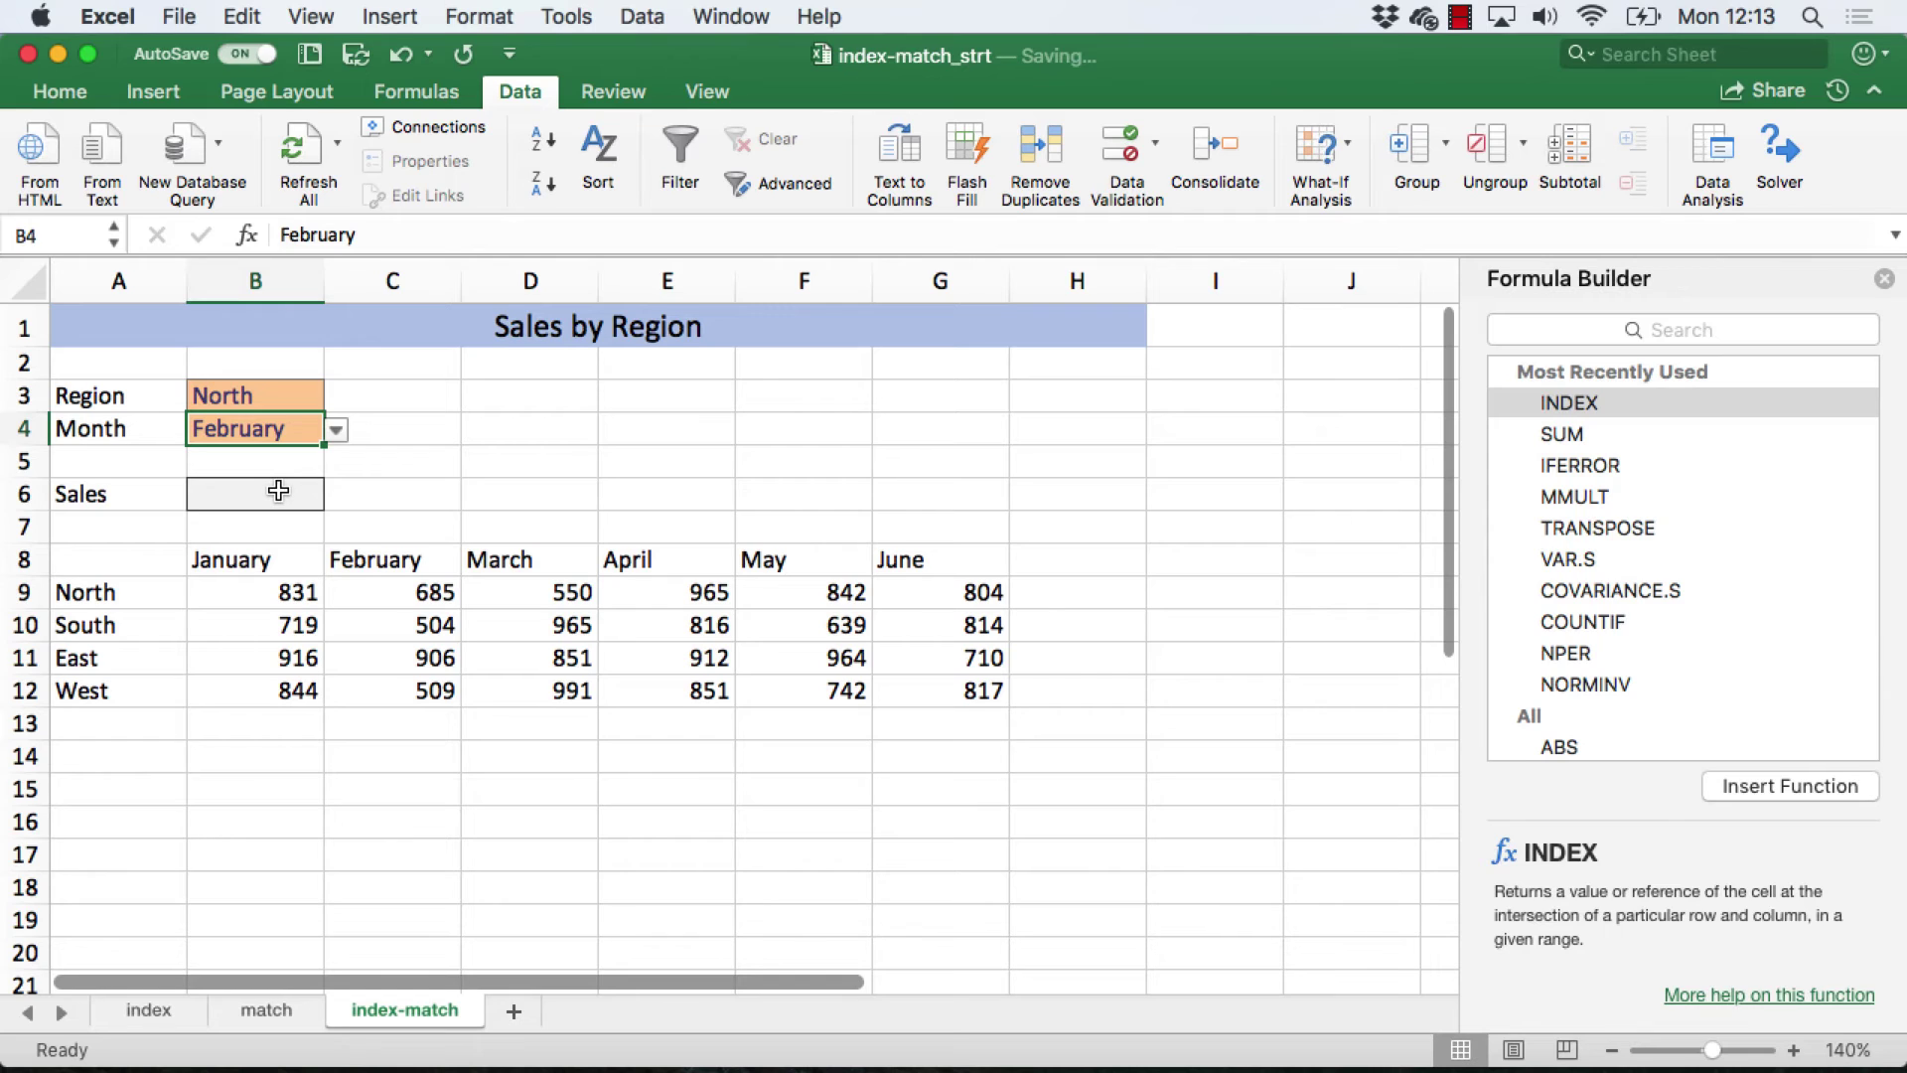
{"action": "left_click", "coordinate": [1884, 281]}
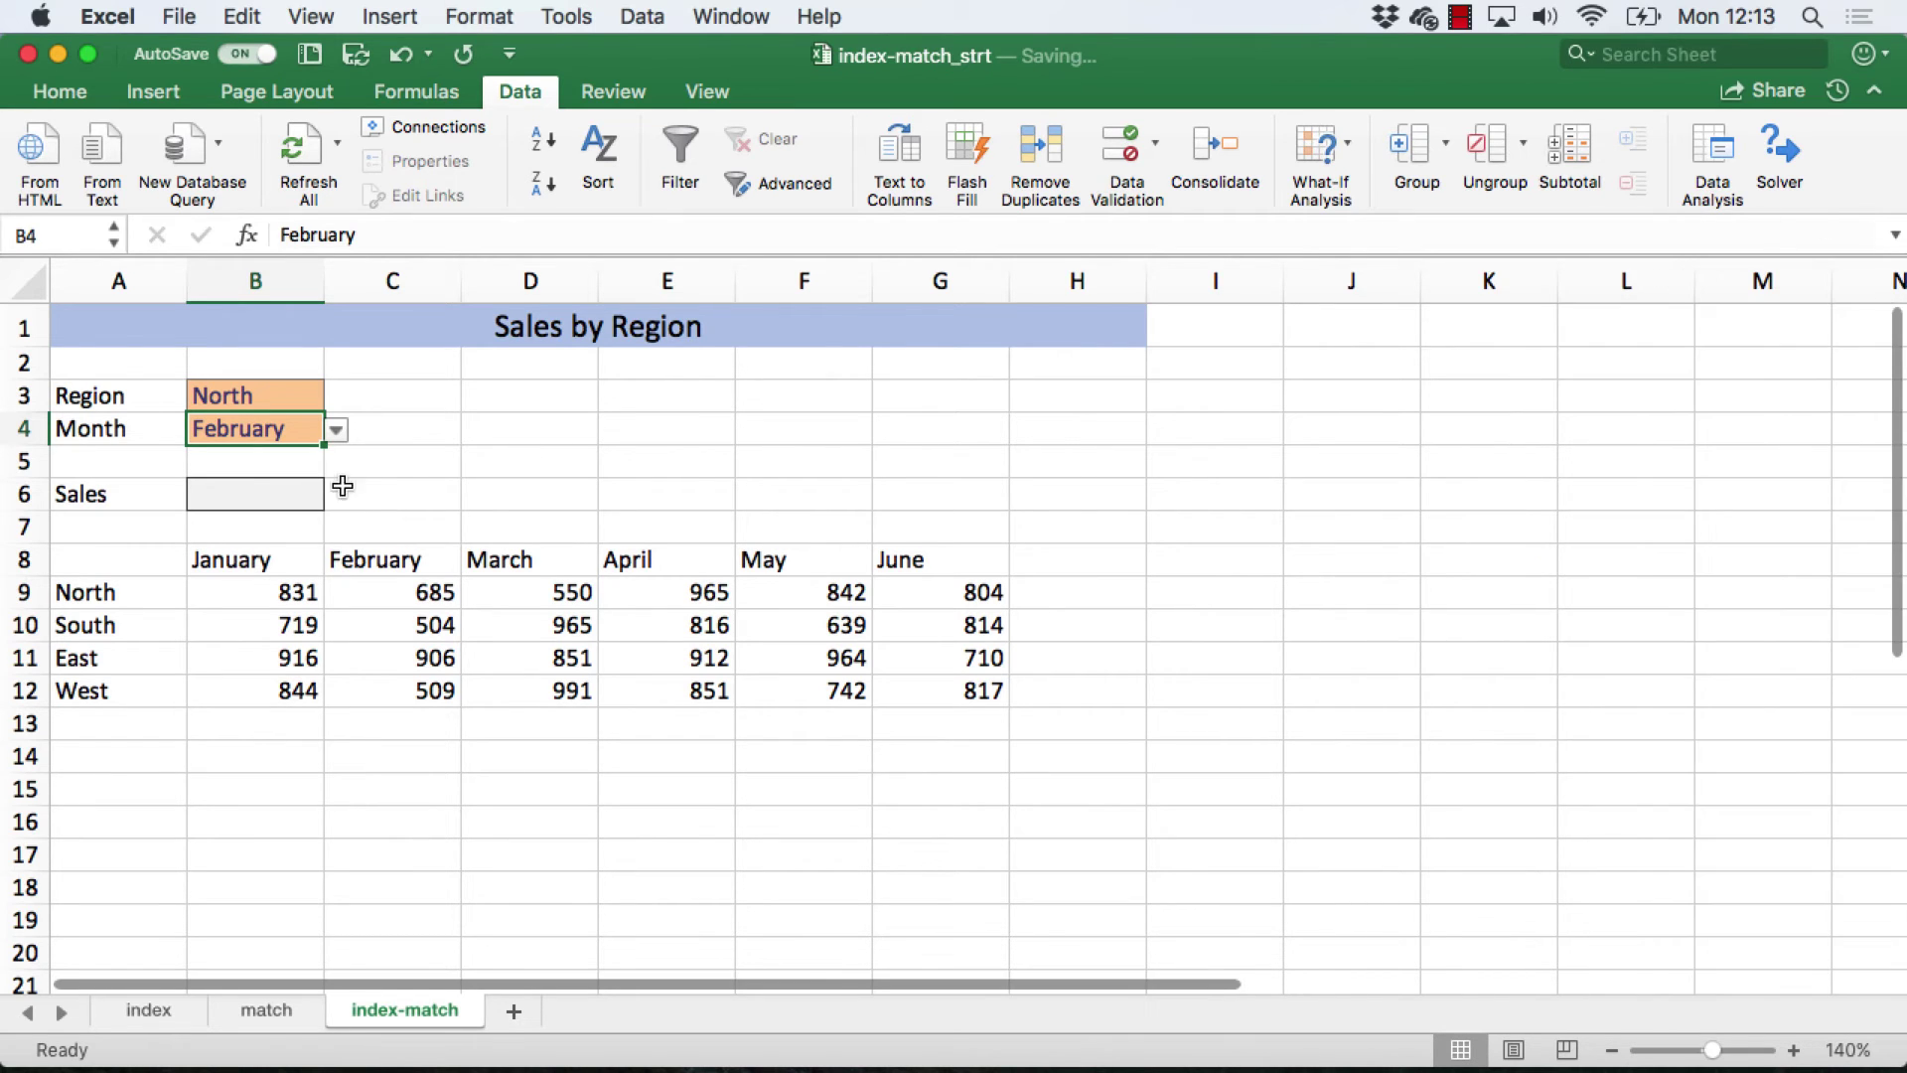
- Start an INDEX formula in Sales cell B6 with the sales figures B9:G12 as its array
{"action": "left_click", "coordinate": [238, 486]}
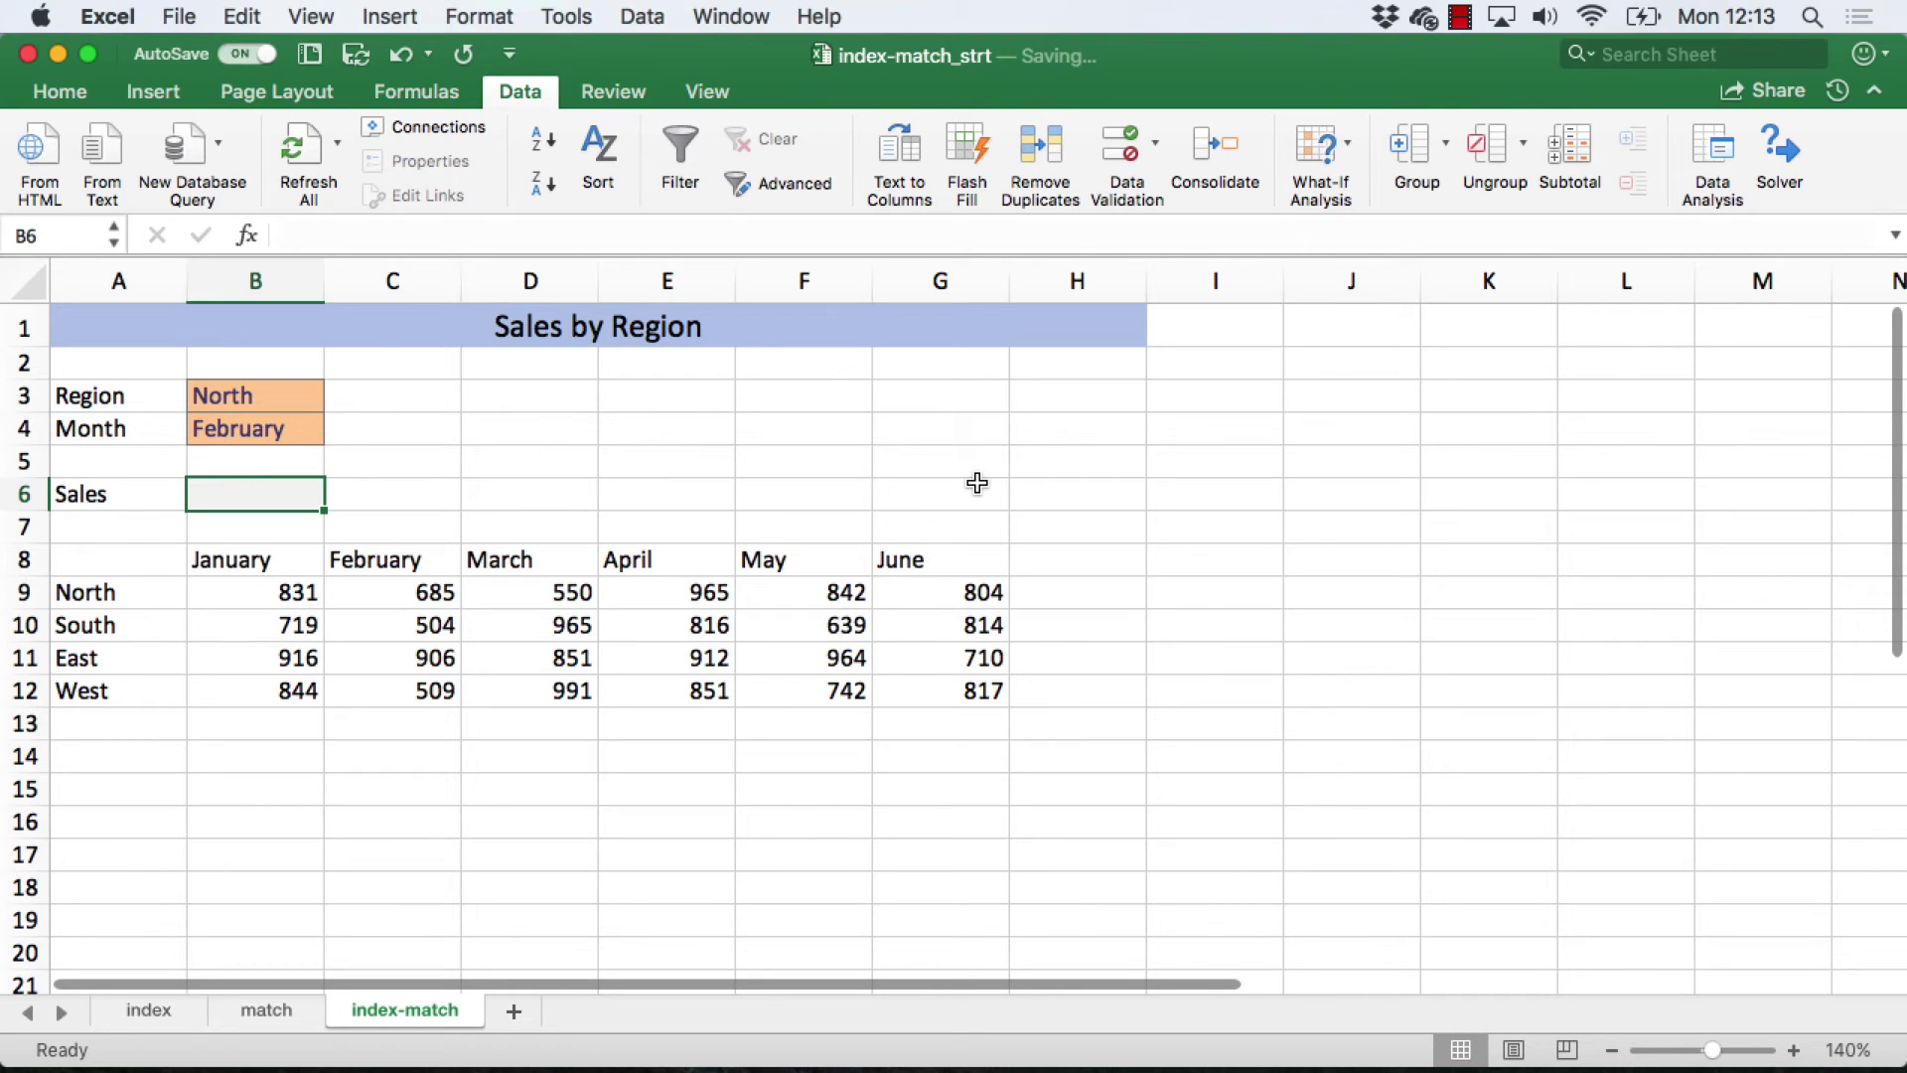
{"action": "type", "text": "=inde"}
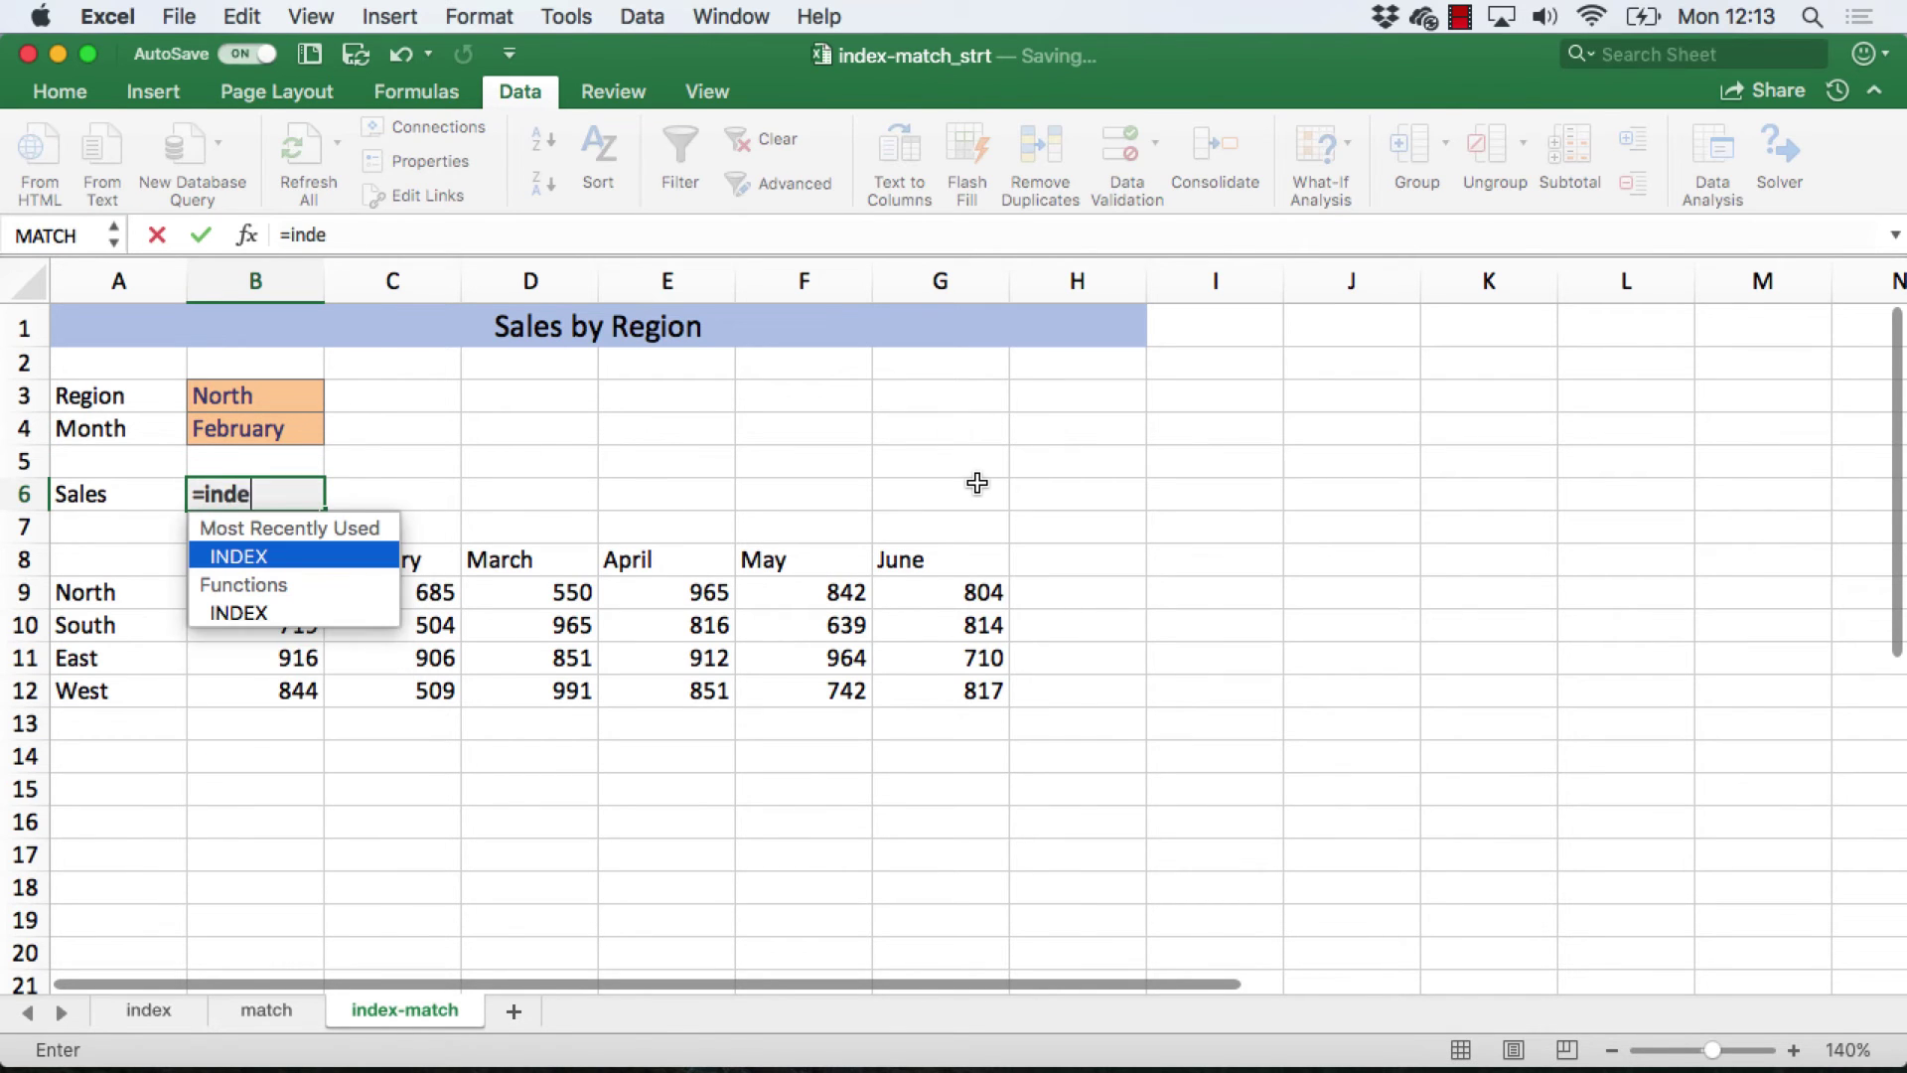
{"action": "type", "text": "x("}
{"action": "left_click_drag", "start_coordinate": [288, 592], "coordinate": [923, 677]}
{"action": "type", "text": ","}
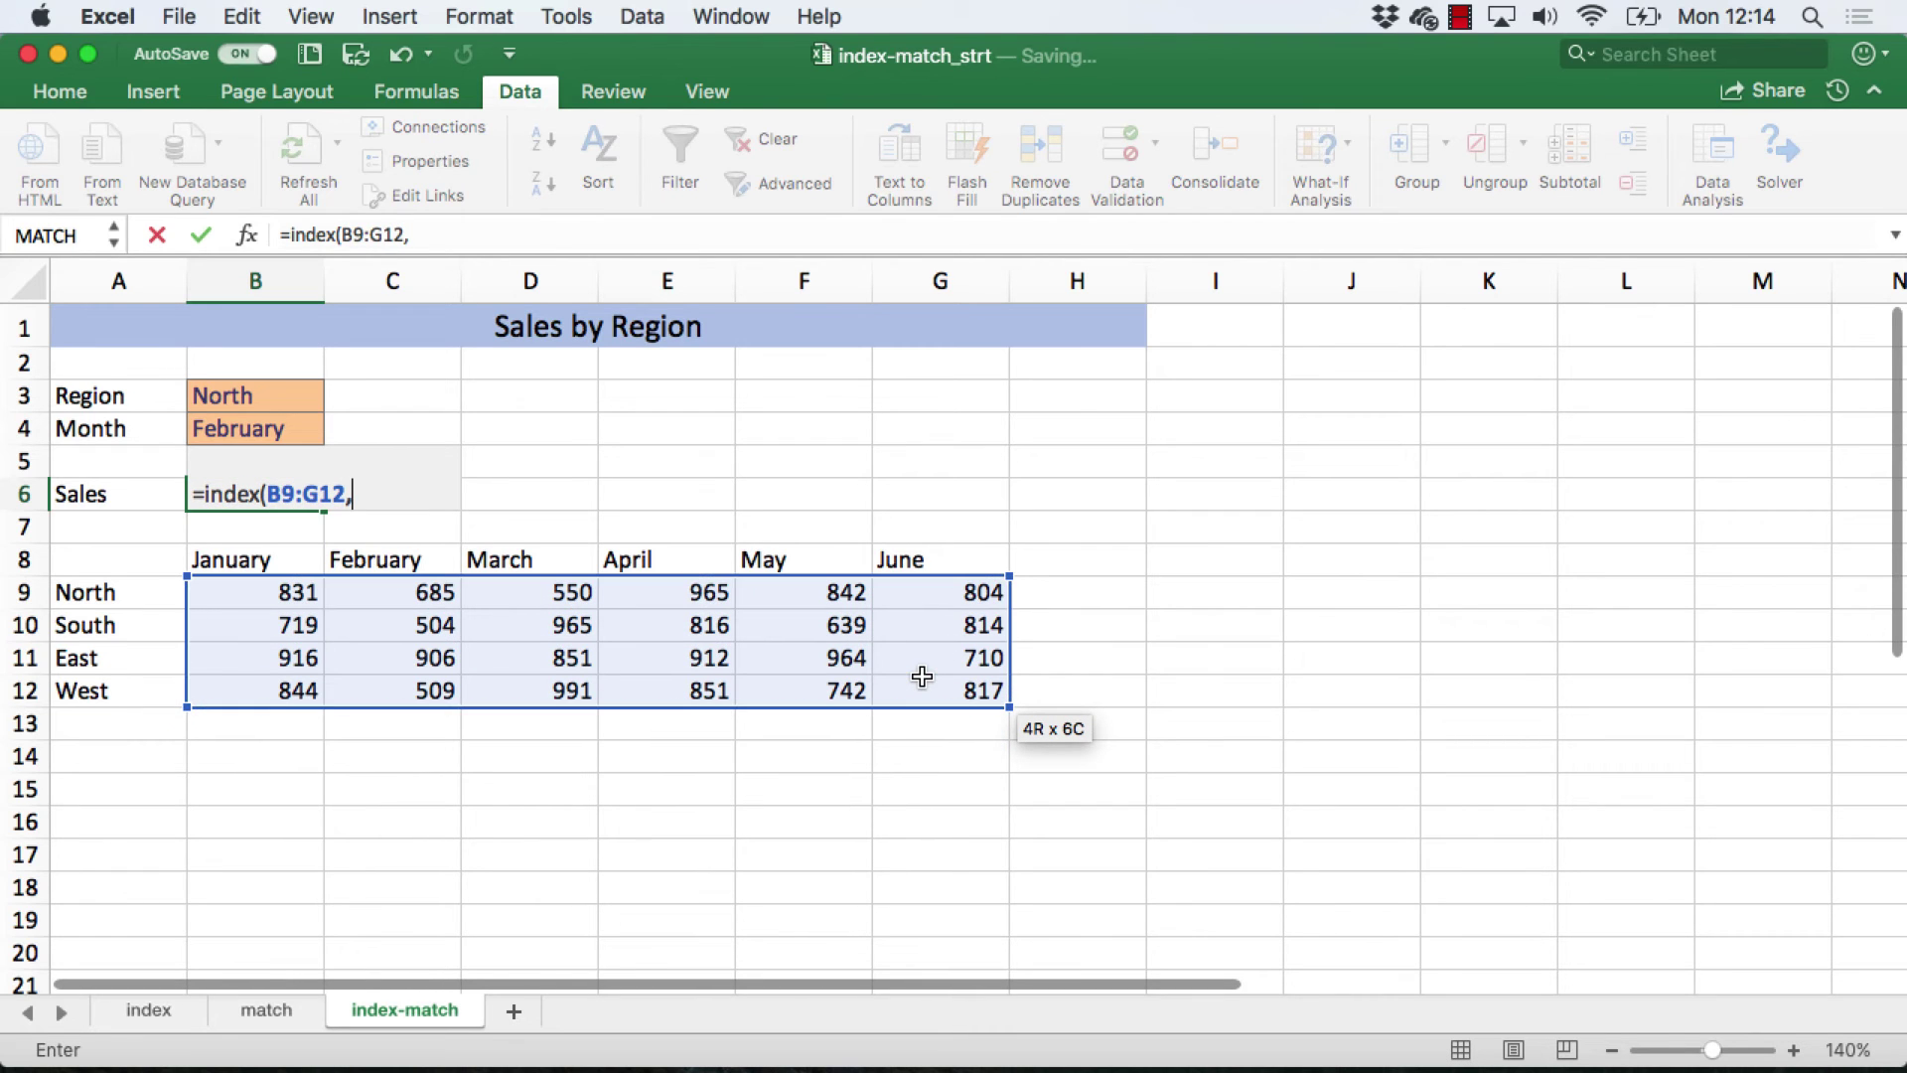
- Add match(B3,A9:A12,0) as the row argument of the INDEX formula
{"action": "type", "text": "match("}
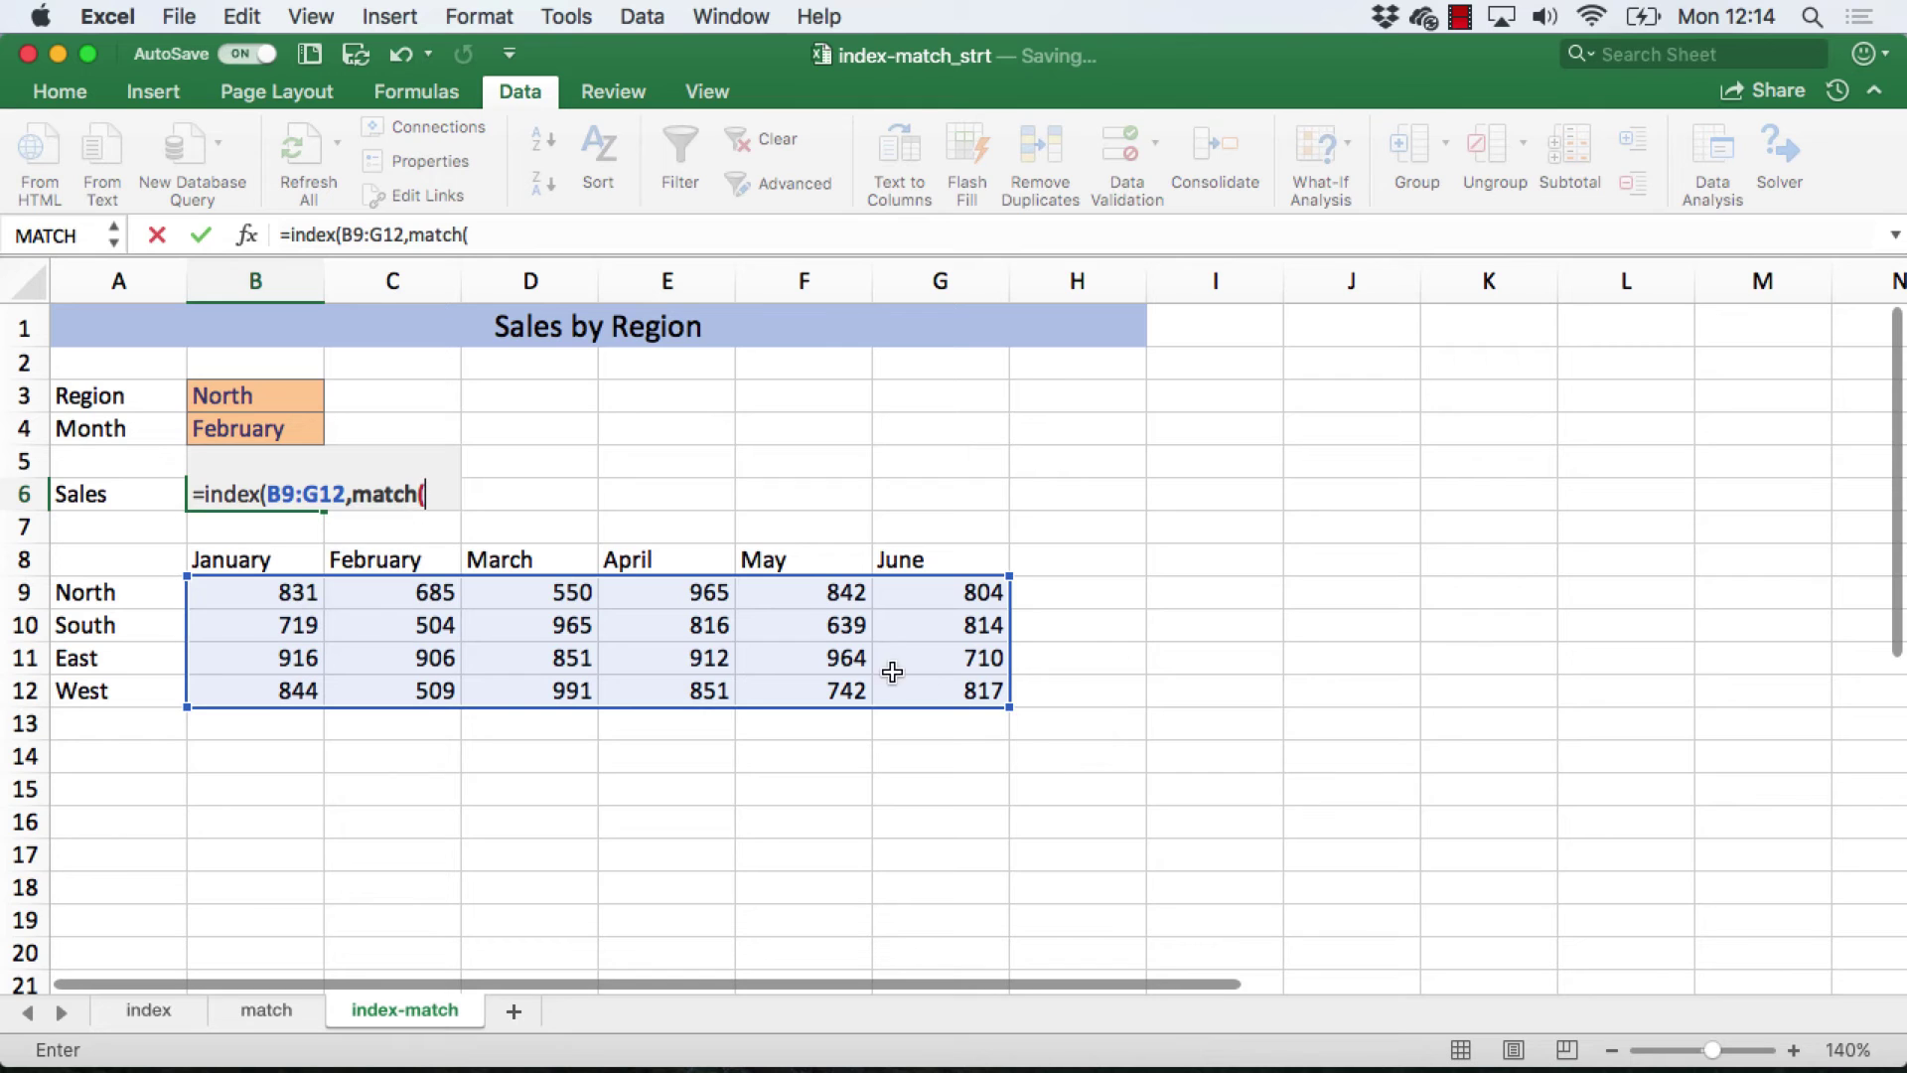
{"action": "left_click", "coordinate": [265, 388]}
{"action": "type", "text": ","}
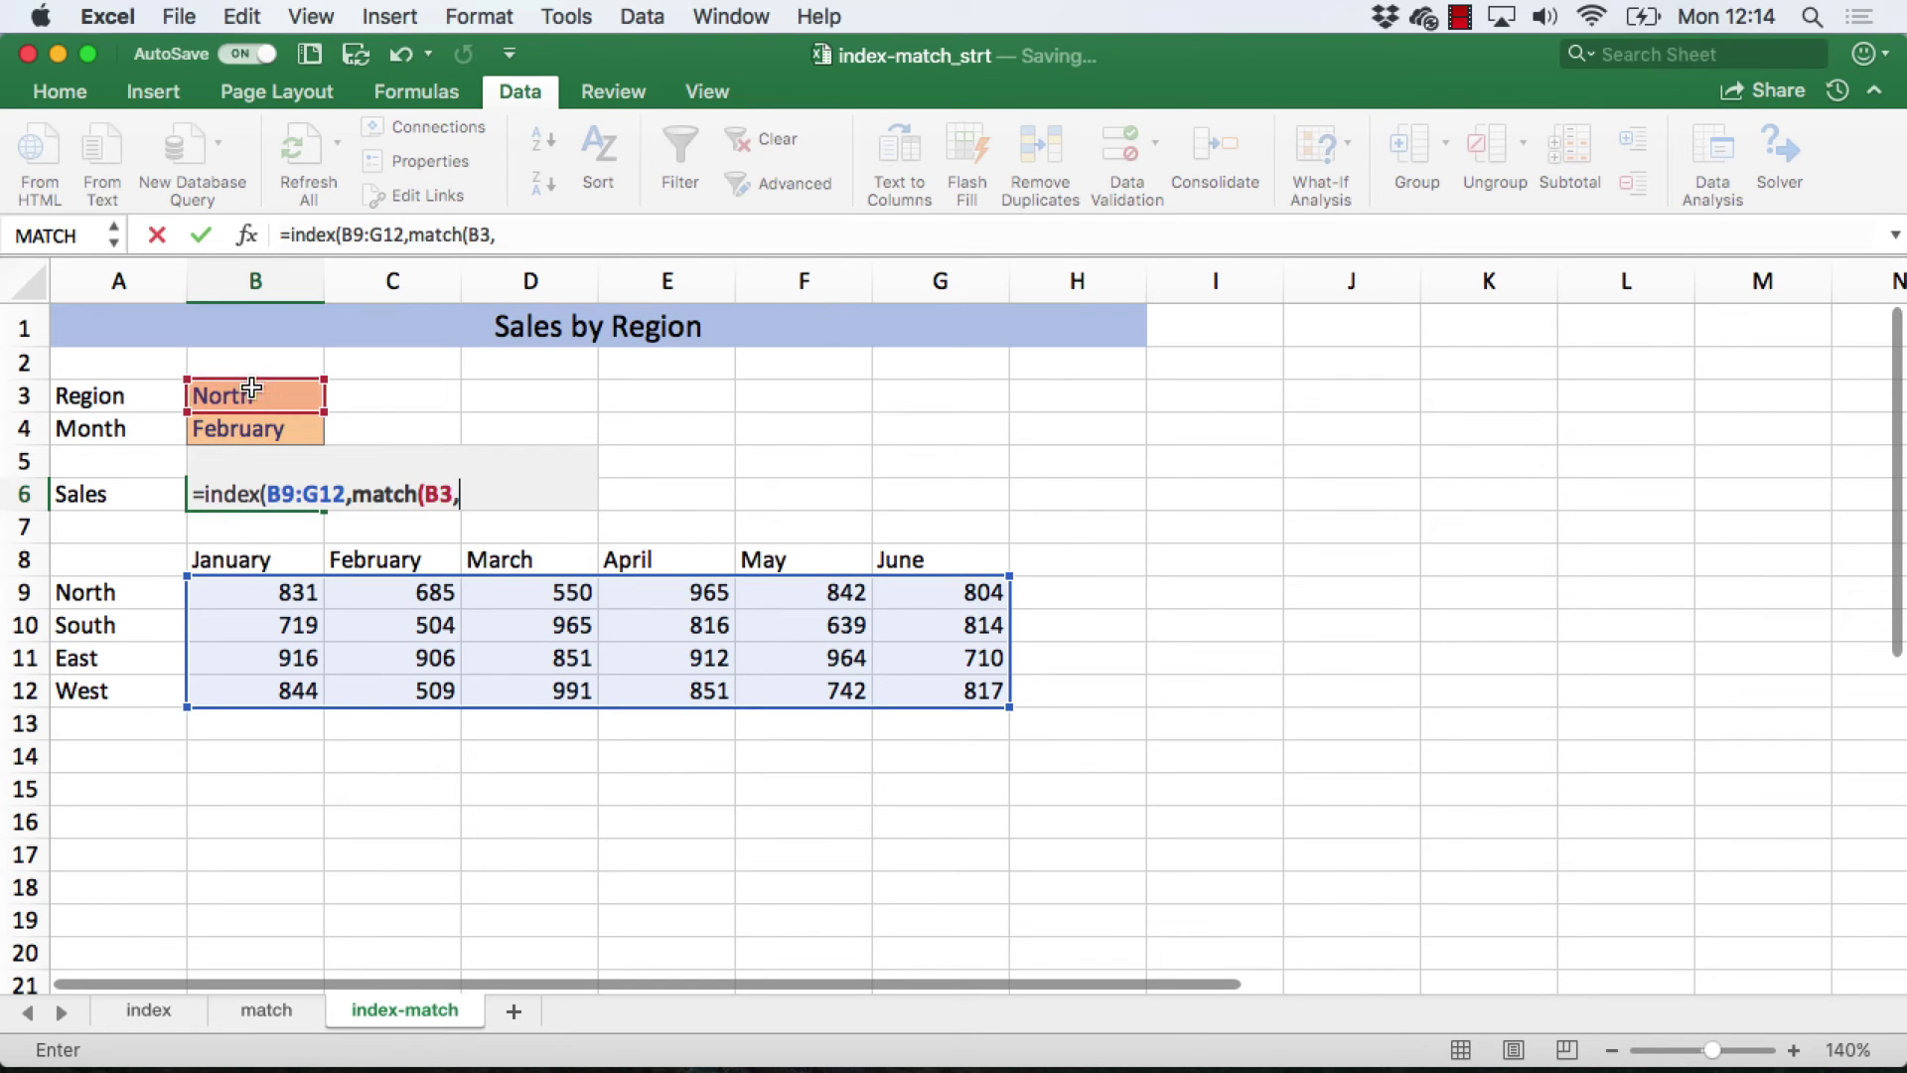
{"action": "left_click", "coordinate": [130, 596]}
{"action": "left_click_drag", "start_coordinate": [130, 596], "coordinate": [140, 684]}
{"action": "type", "text": ",0),"}
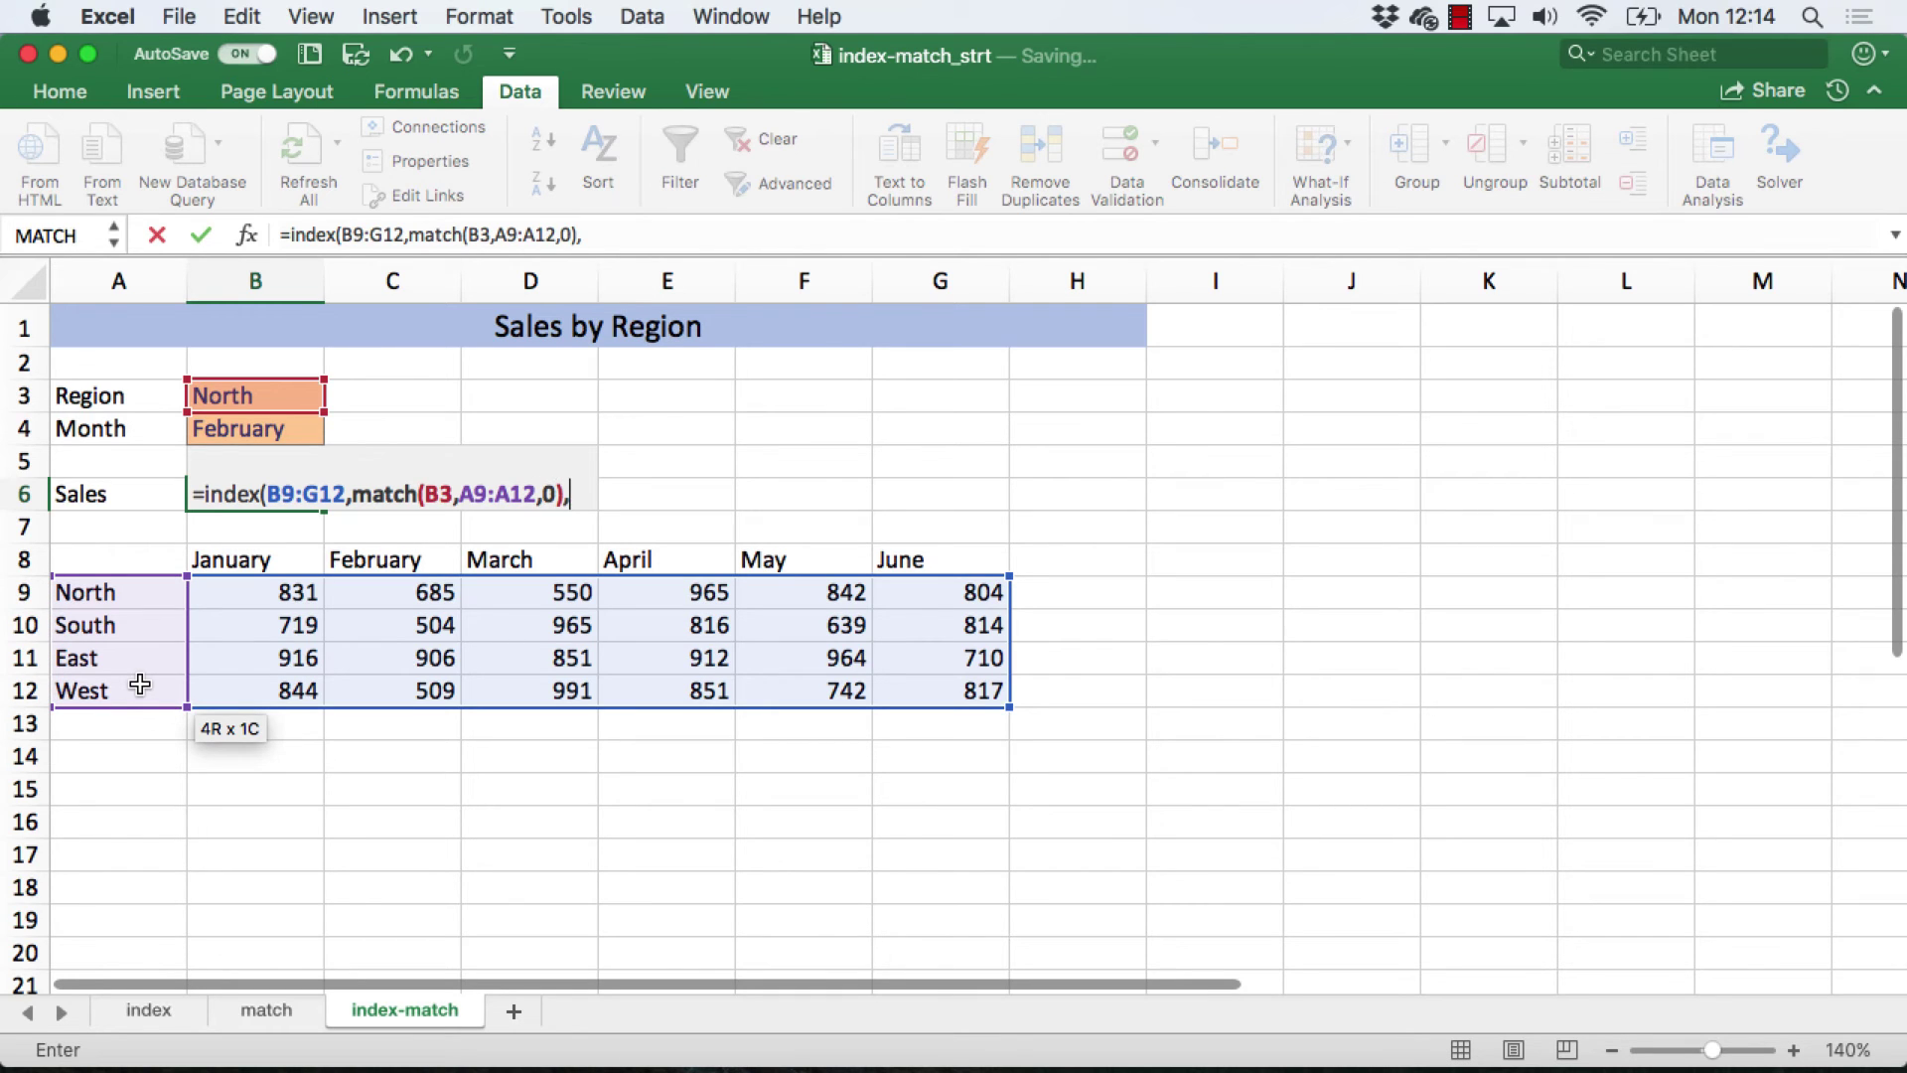
- Add match(B4,B8:G8,0) as the column argument and complete the INDEX formula in B6
{"action": "type", "text": "match"}
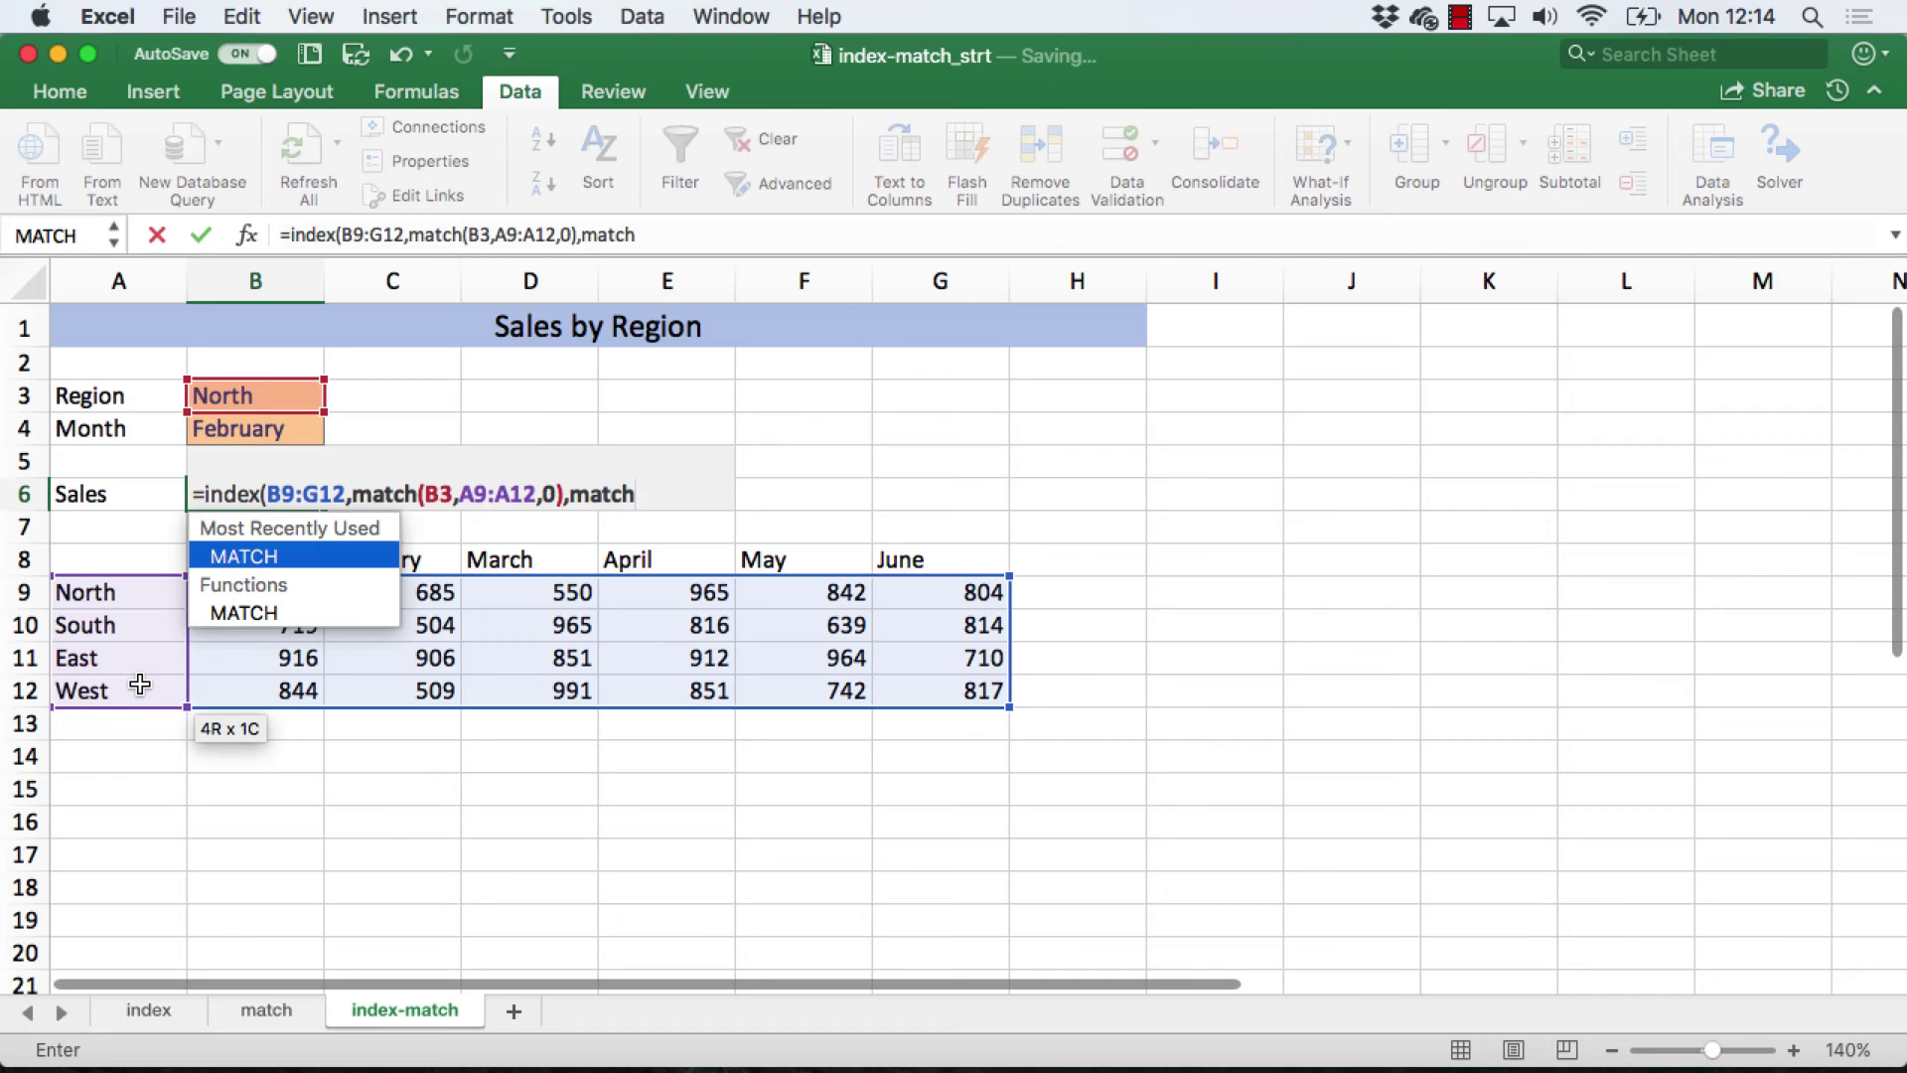
{"action": "type", "text": "("}
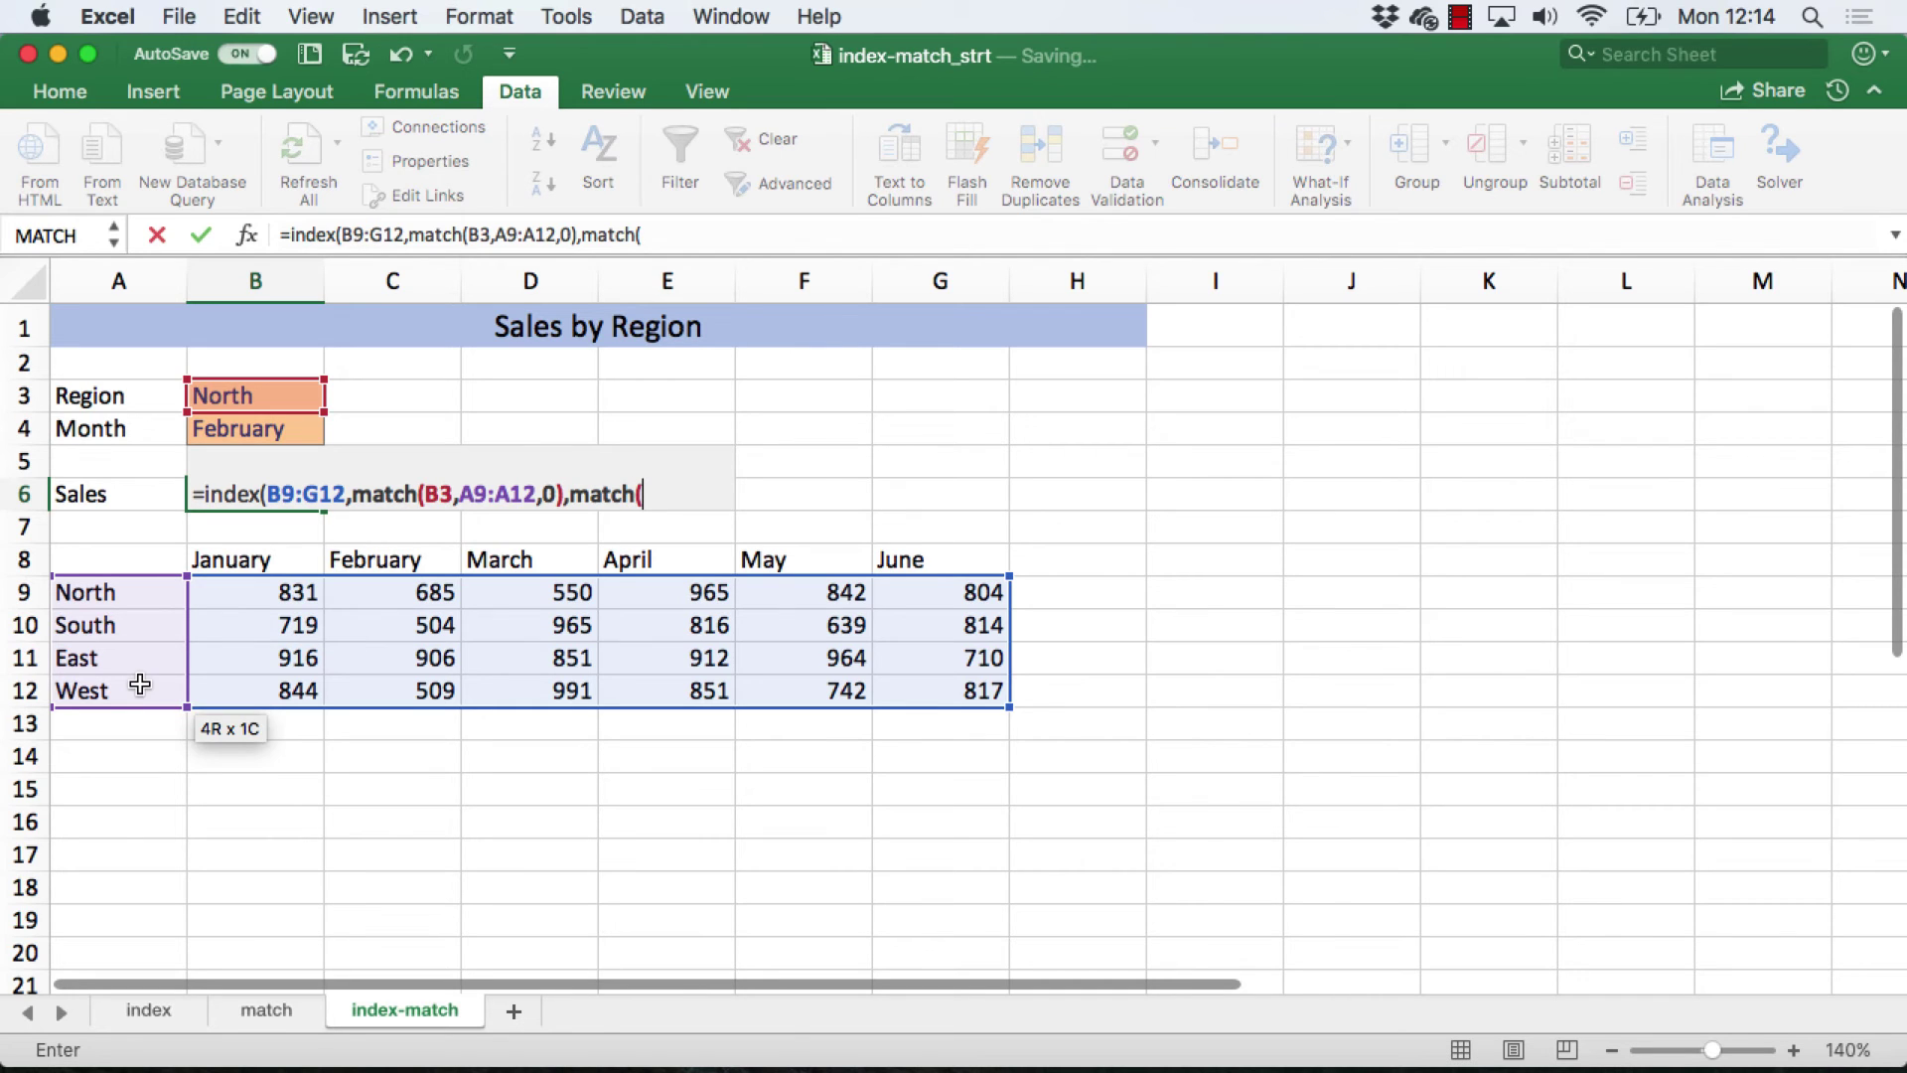
{"action": "left_click", "coordinate": [214, 429]}
{"action": "type", "text": ","}
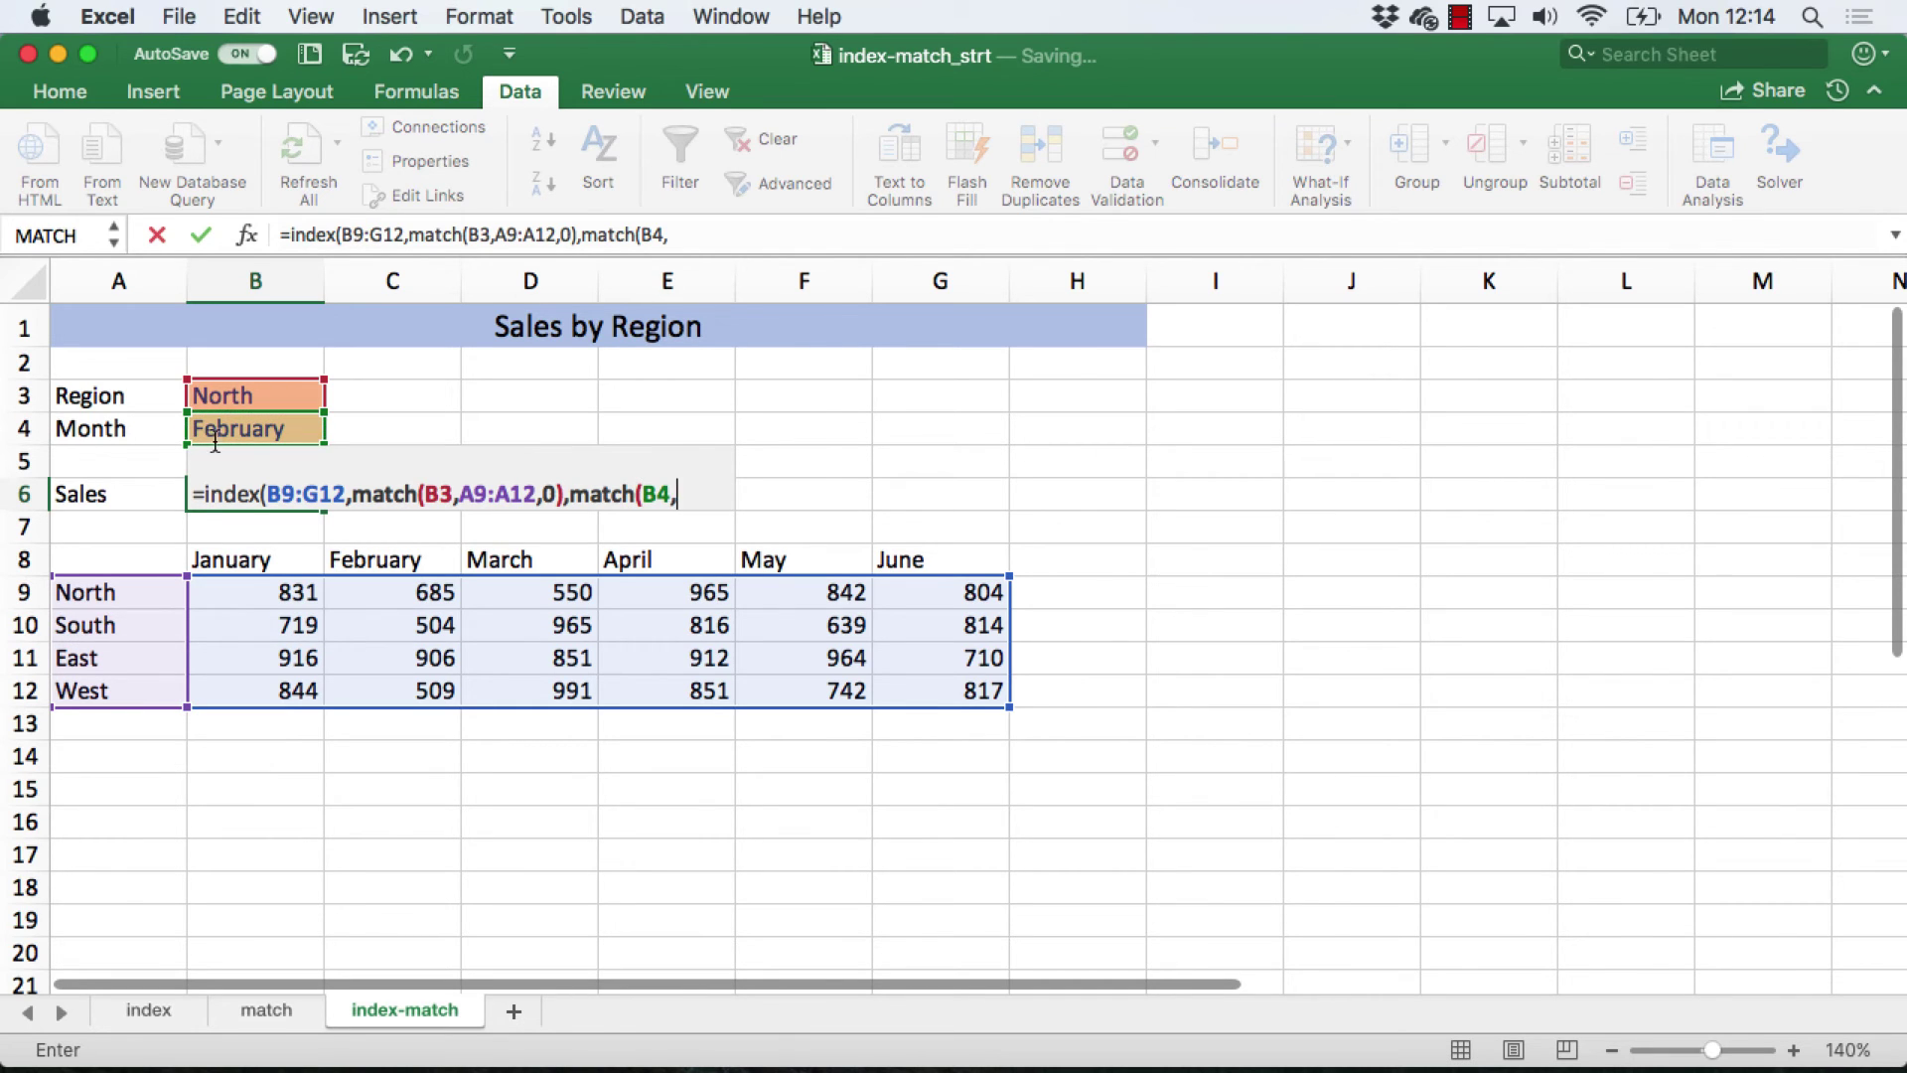
{"action": "left_click", "coordinate": [207, 560]}
{"action": "left_click_drag", "start_coordinate": [206, 559], "coordinate": [890, 566]}
{"action": "type", "text": ",0"}
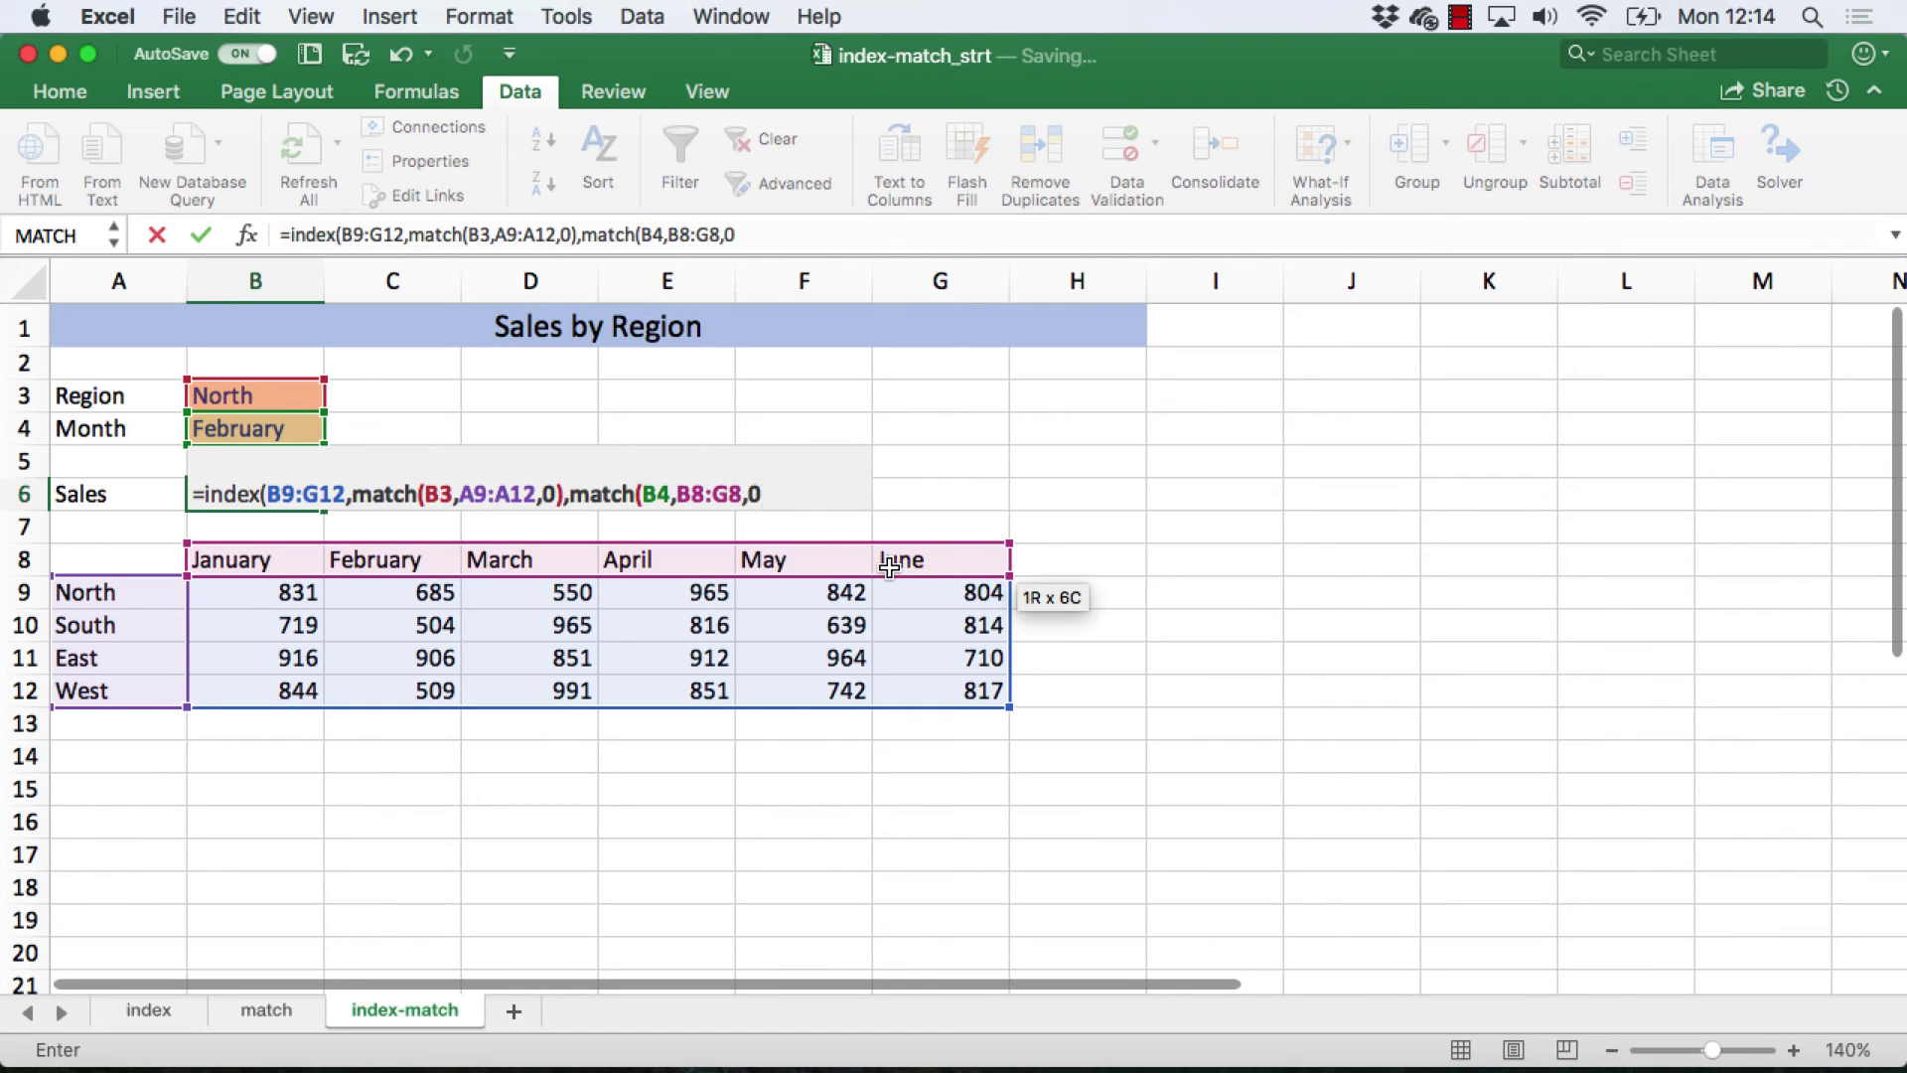
{"action": "type", "text": "))"}
{"action": "key", "text": "Return"}
- Test the sales lookup by changing the Region to East and the Month to April
{"action": "left_click", "coordinate": [301, 396]}
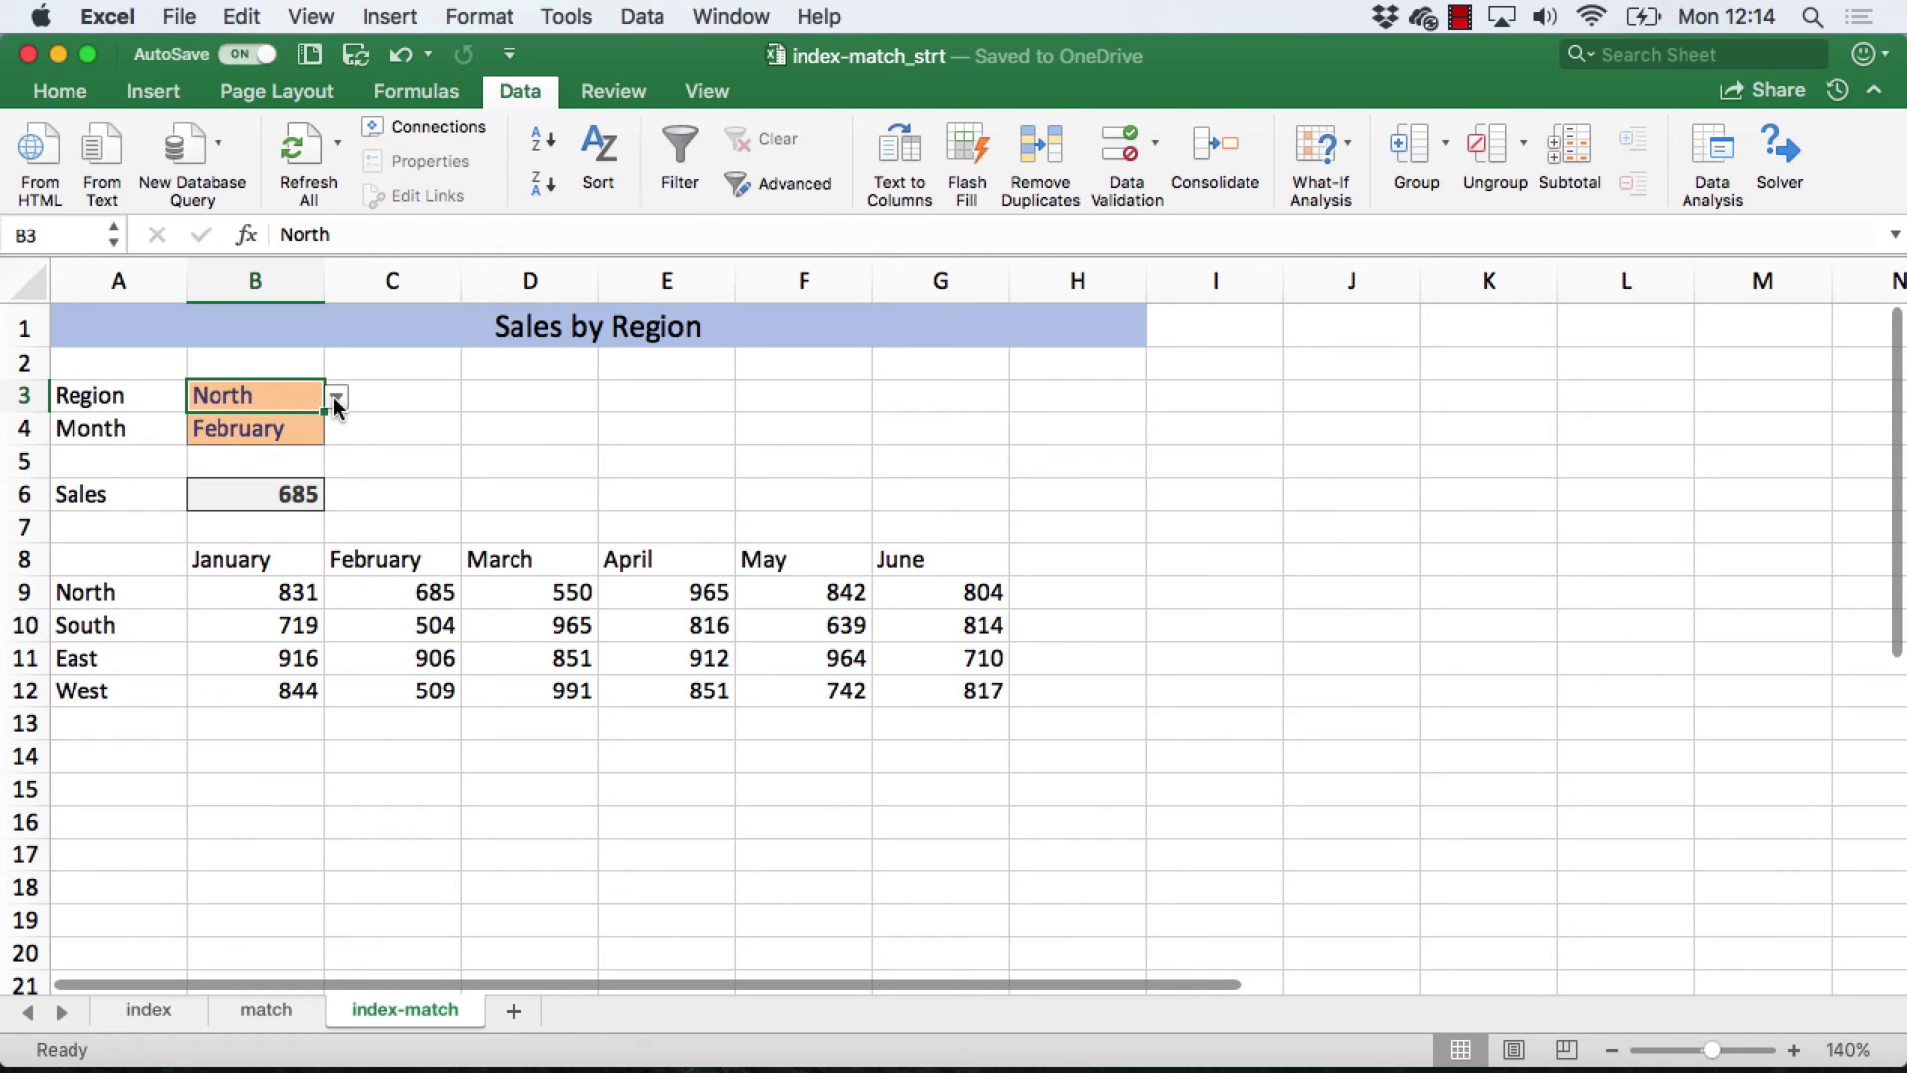
{"action": "left_click", "coordinate": [337, 397]}
{"action": "left_click", "coordinate": [249, 486]}
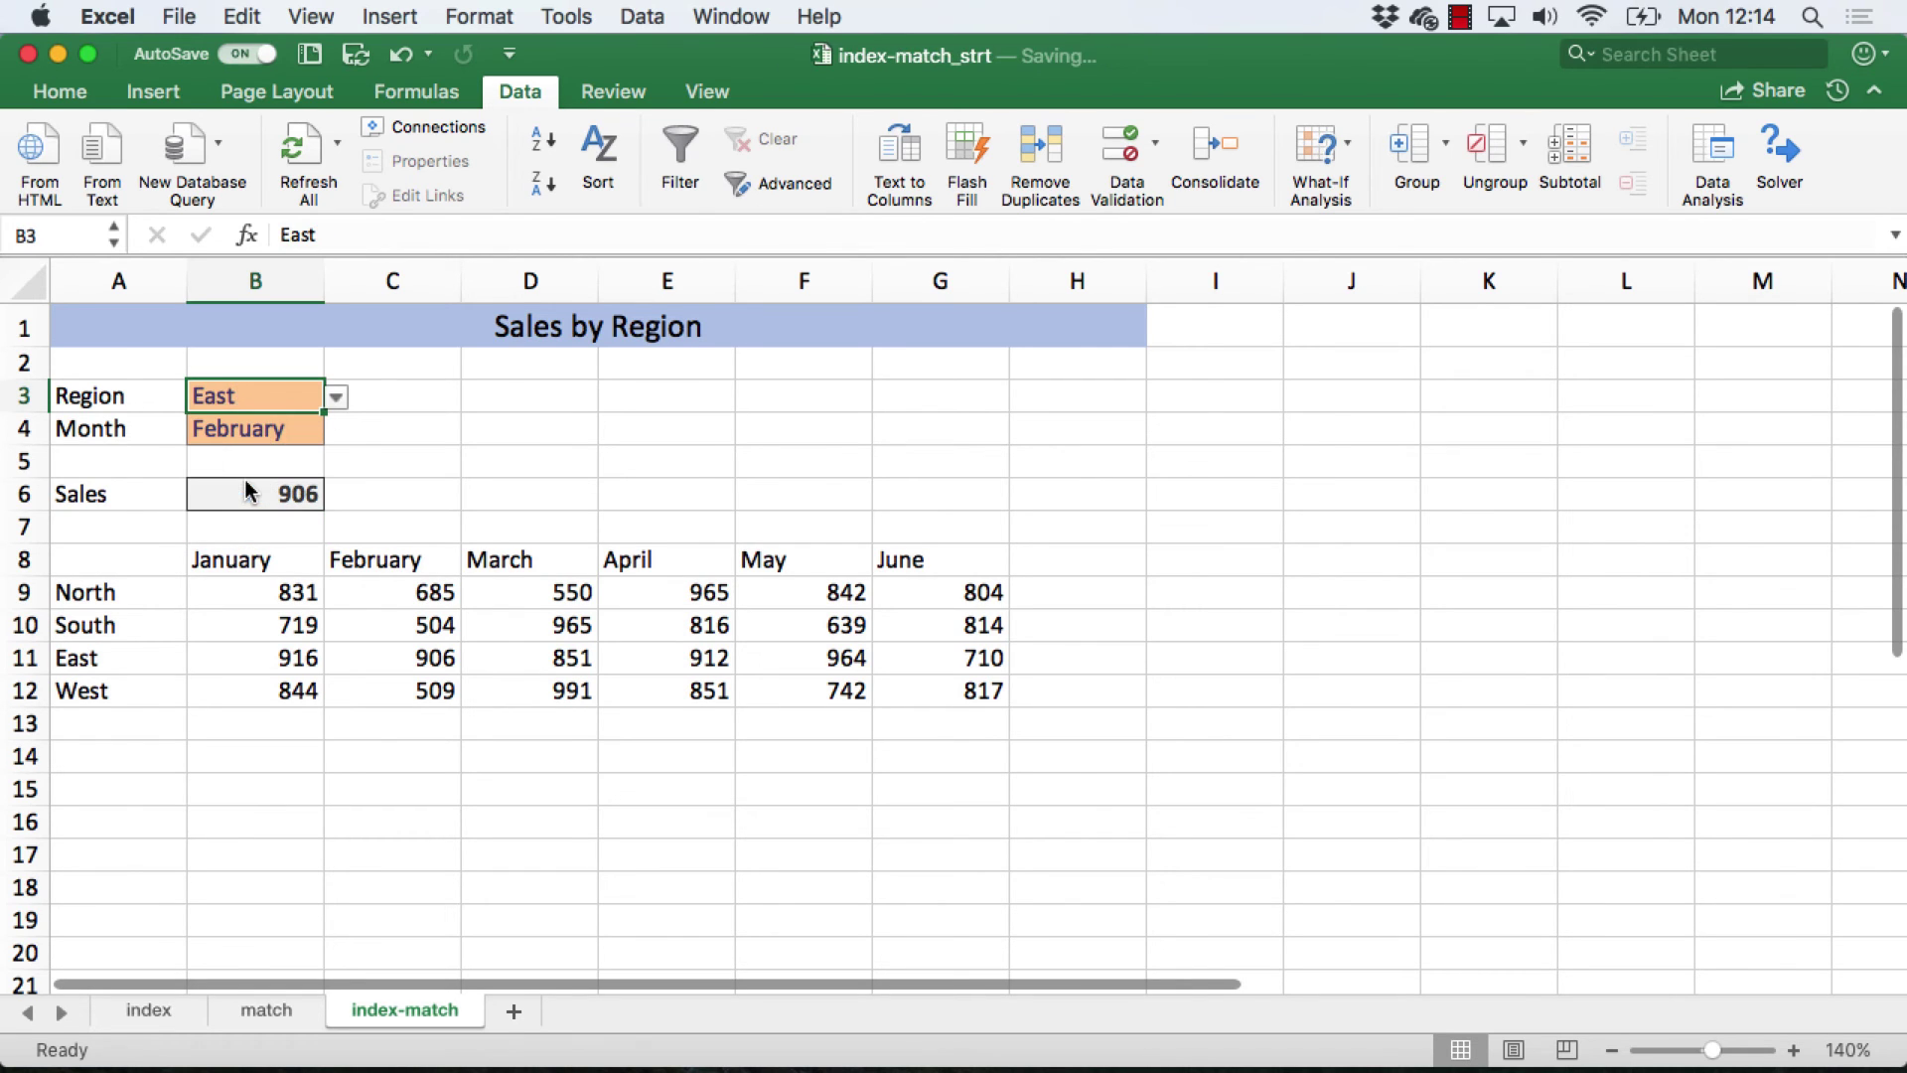
{"action": "left_click", "coordinate": [272, 428]}
{"action": "left_click", "coordinate": [336, 429]}
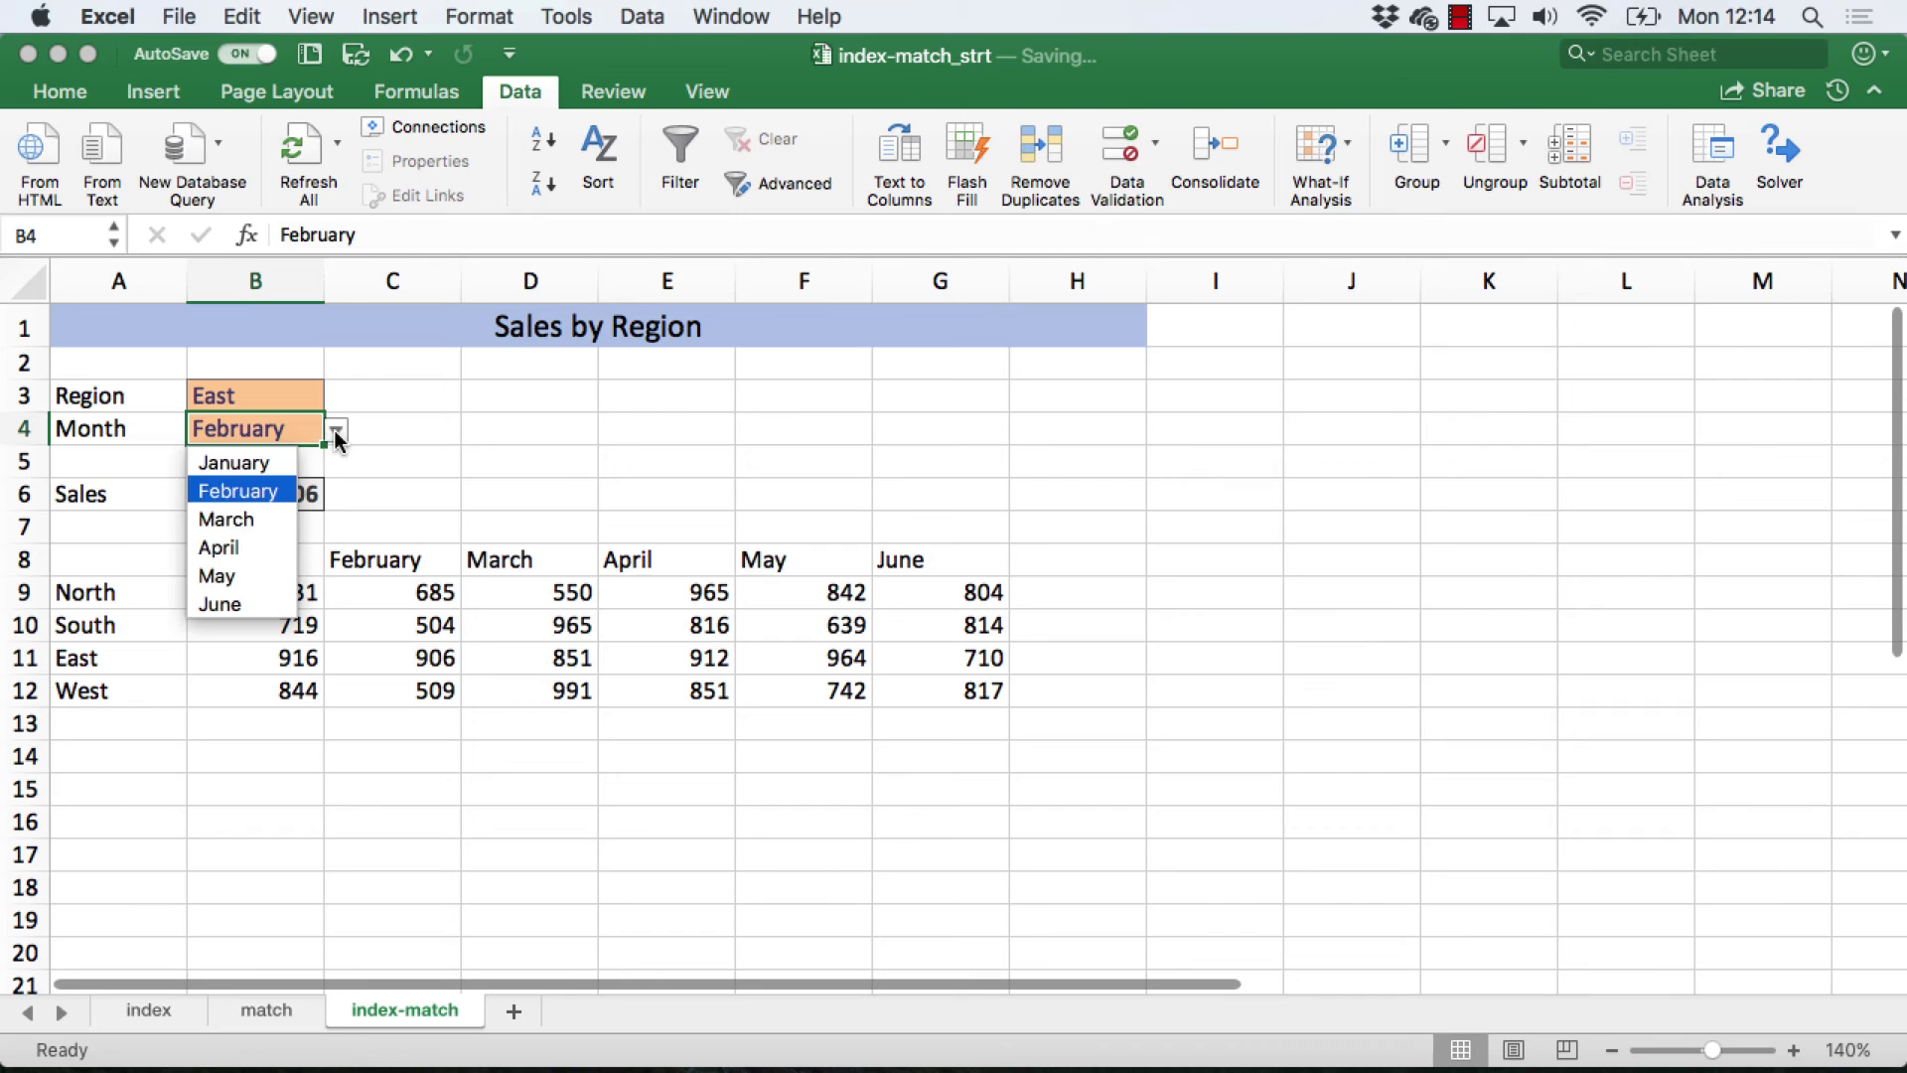
{"action": "left_click", "coordinate": [280, 550]}
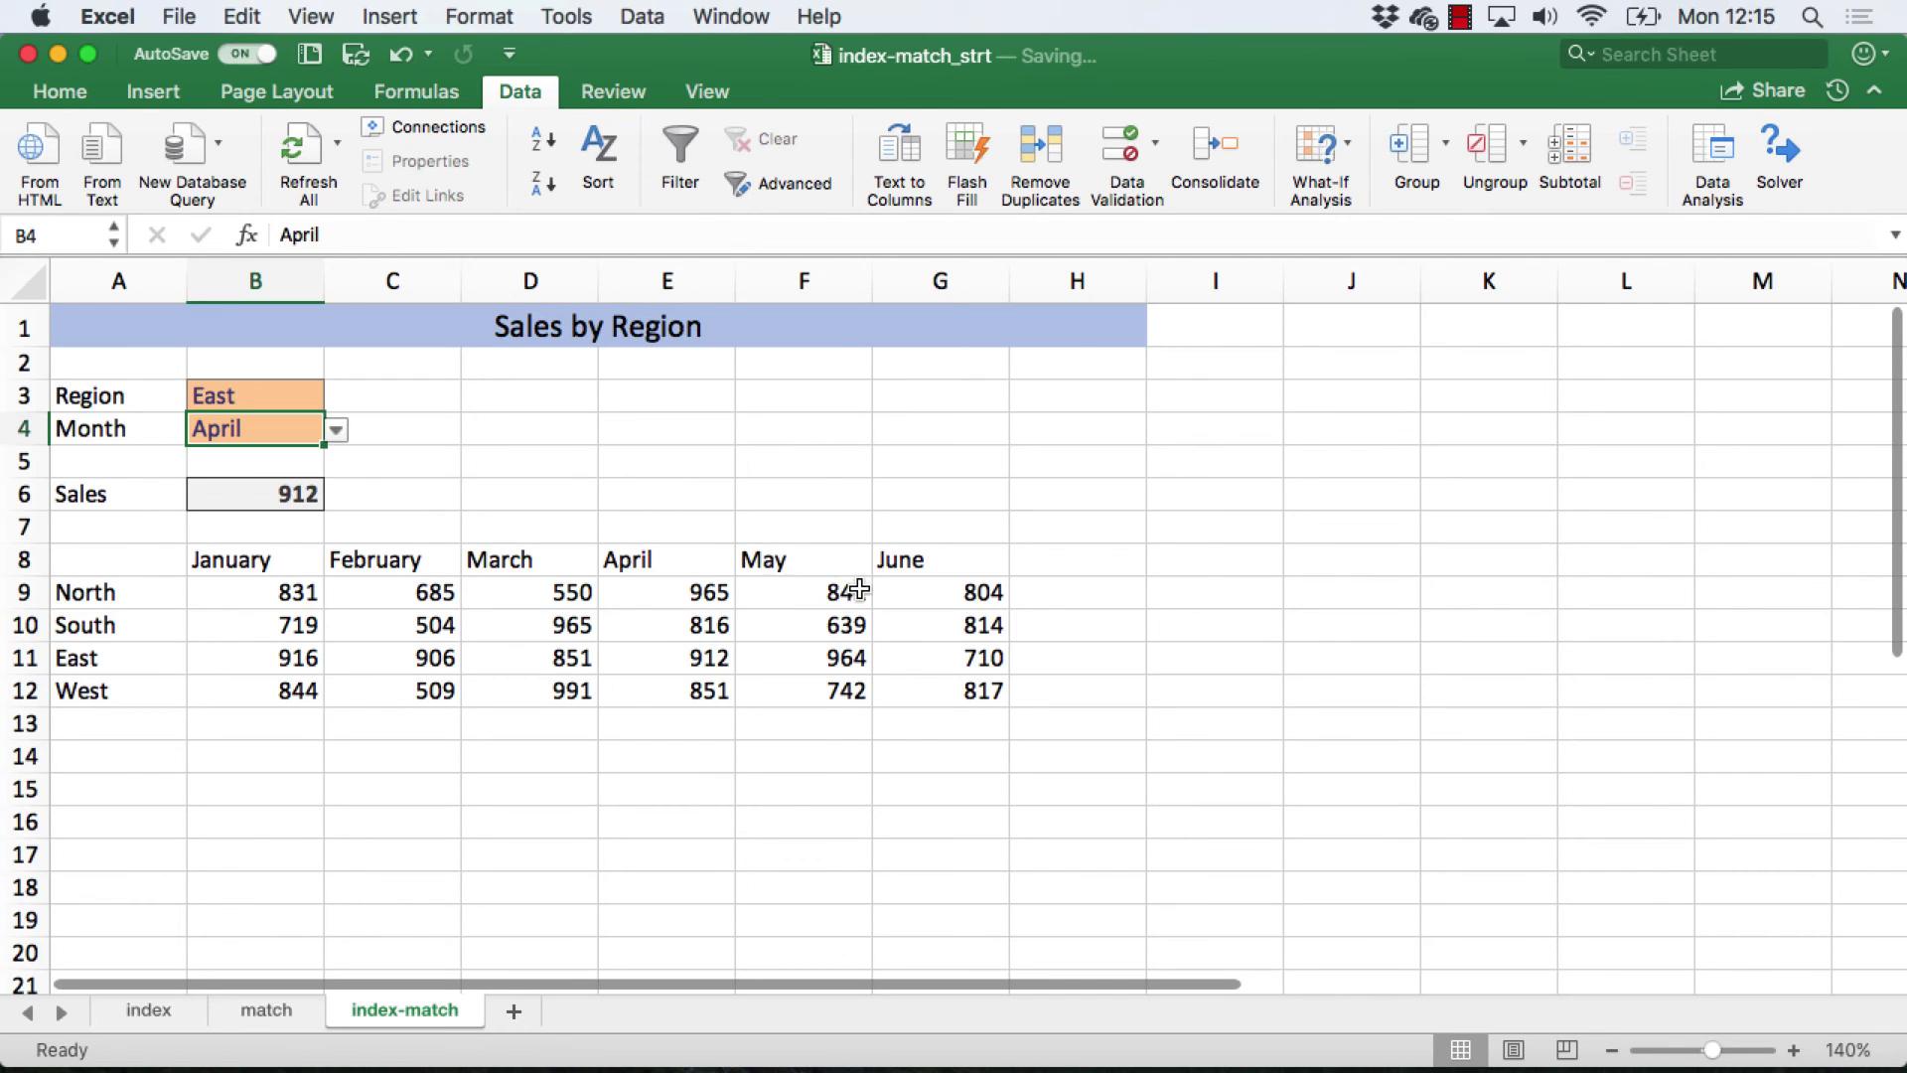
- Insert column sparklines in H9:H12 for the monthly sales data in B9:G12
{"action": "left_click", "coordinate": [1061, 598]}
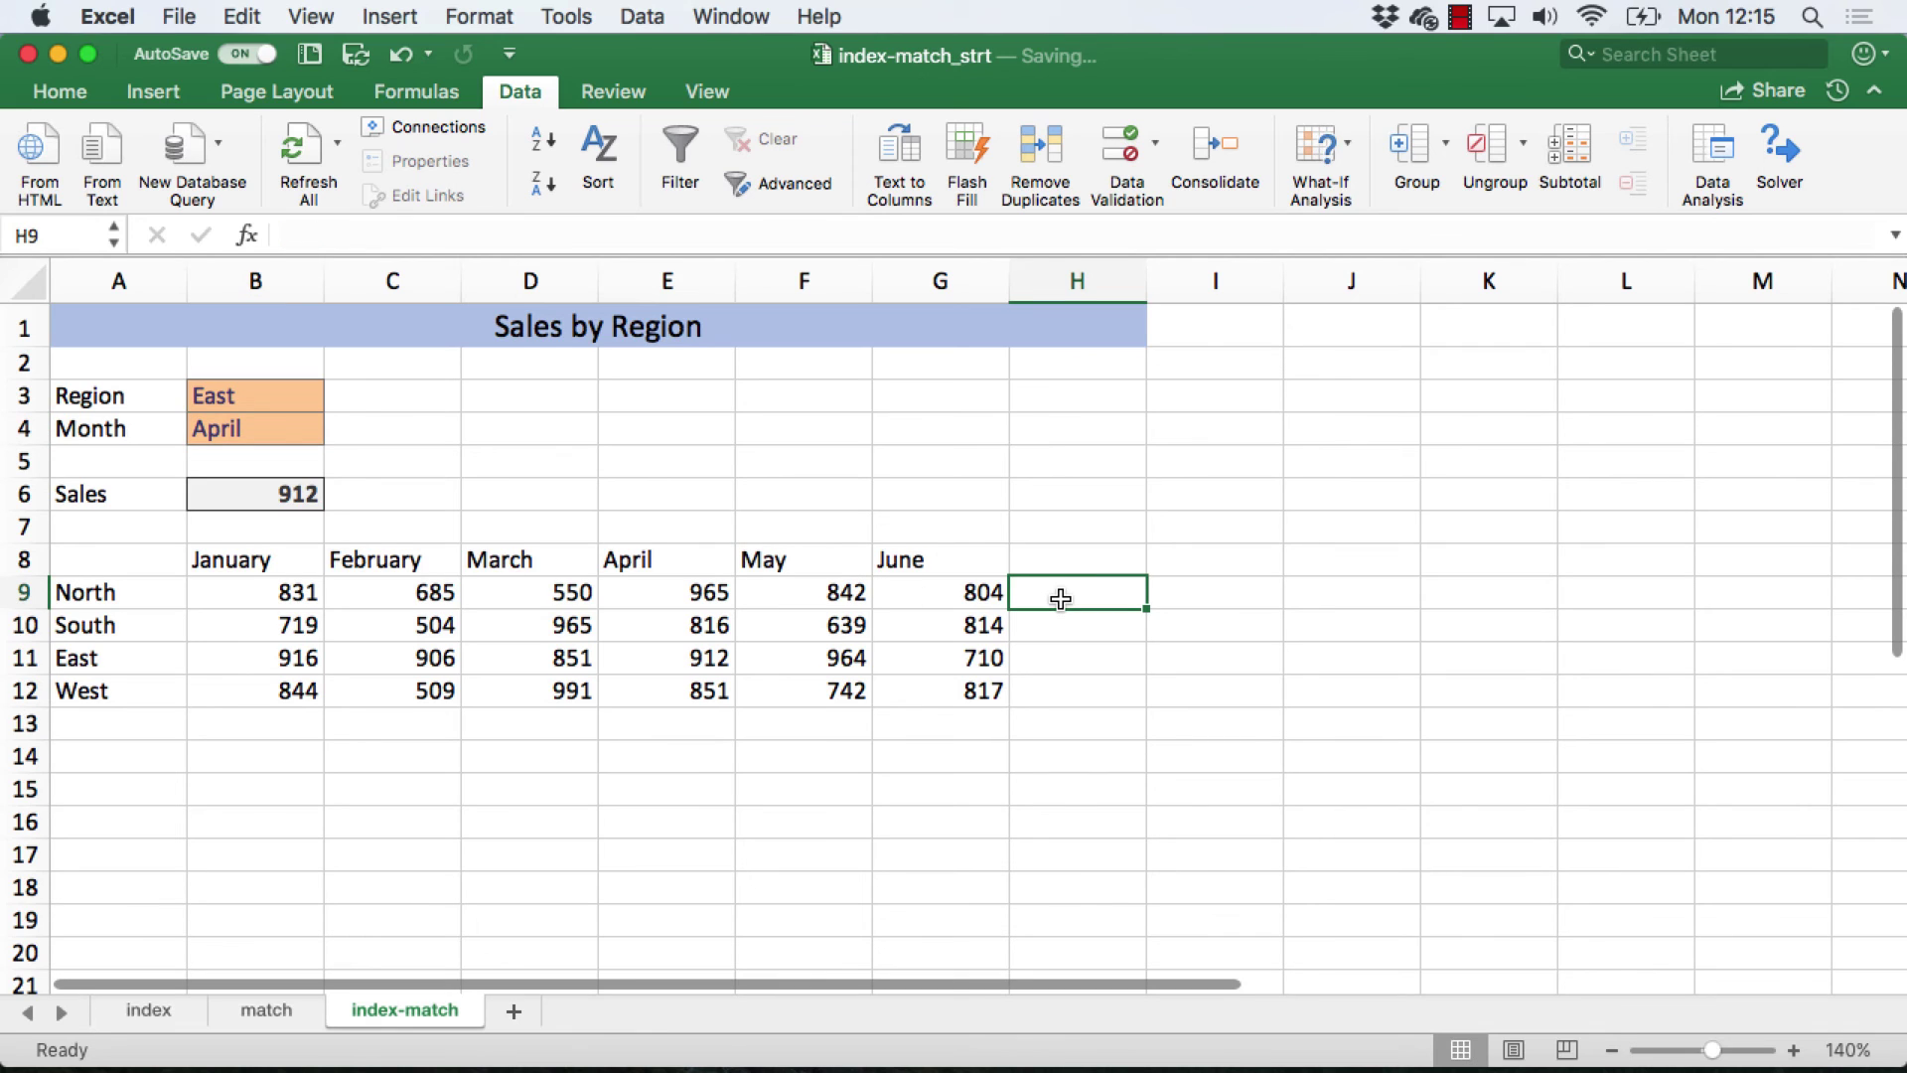
{"action": "key", "text": "Left"}
{"action": "key", "text": "Left"}
{"action": "key", "text": "Left"}
{"action": "key", "text": "Left"}
{"action": "key", "text": "Left"}
{"action": "key", "text": "Left"}
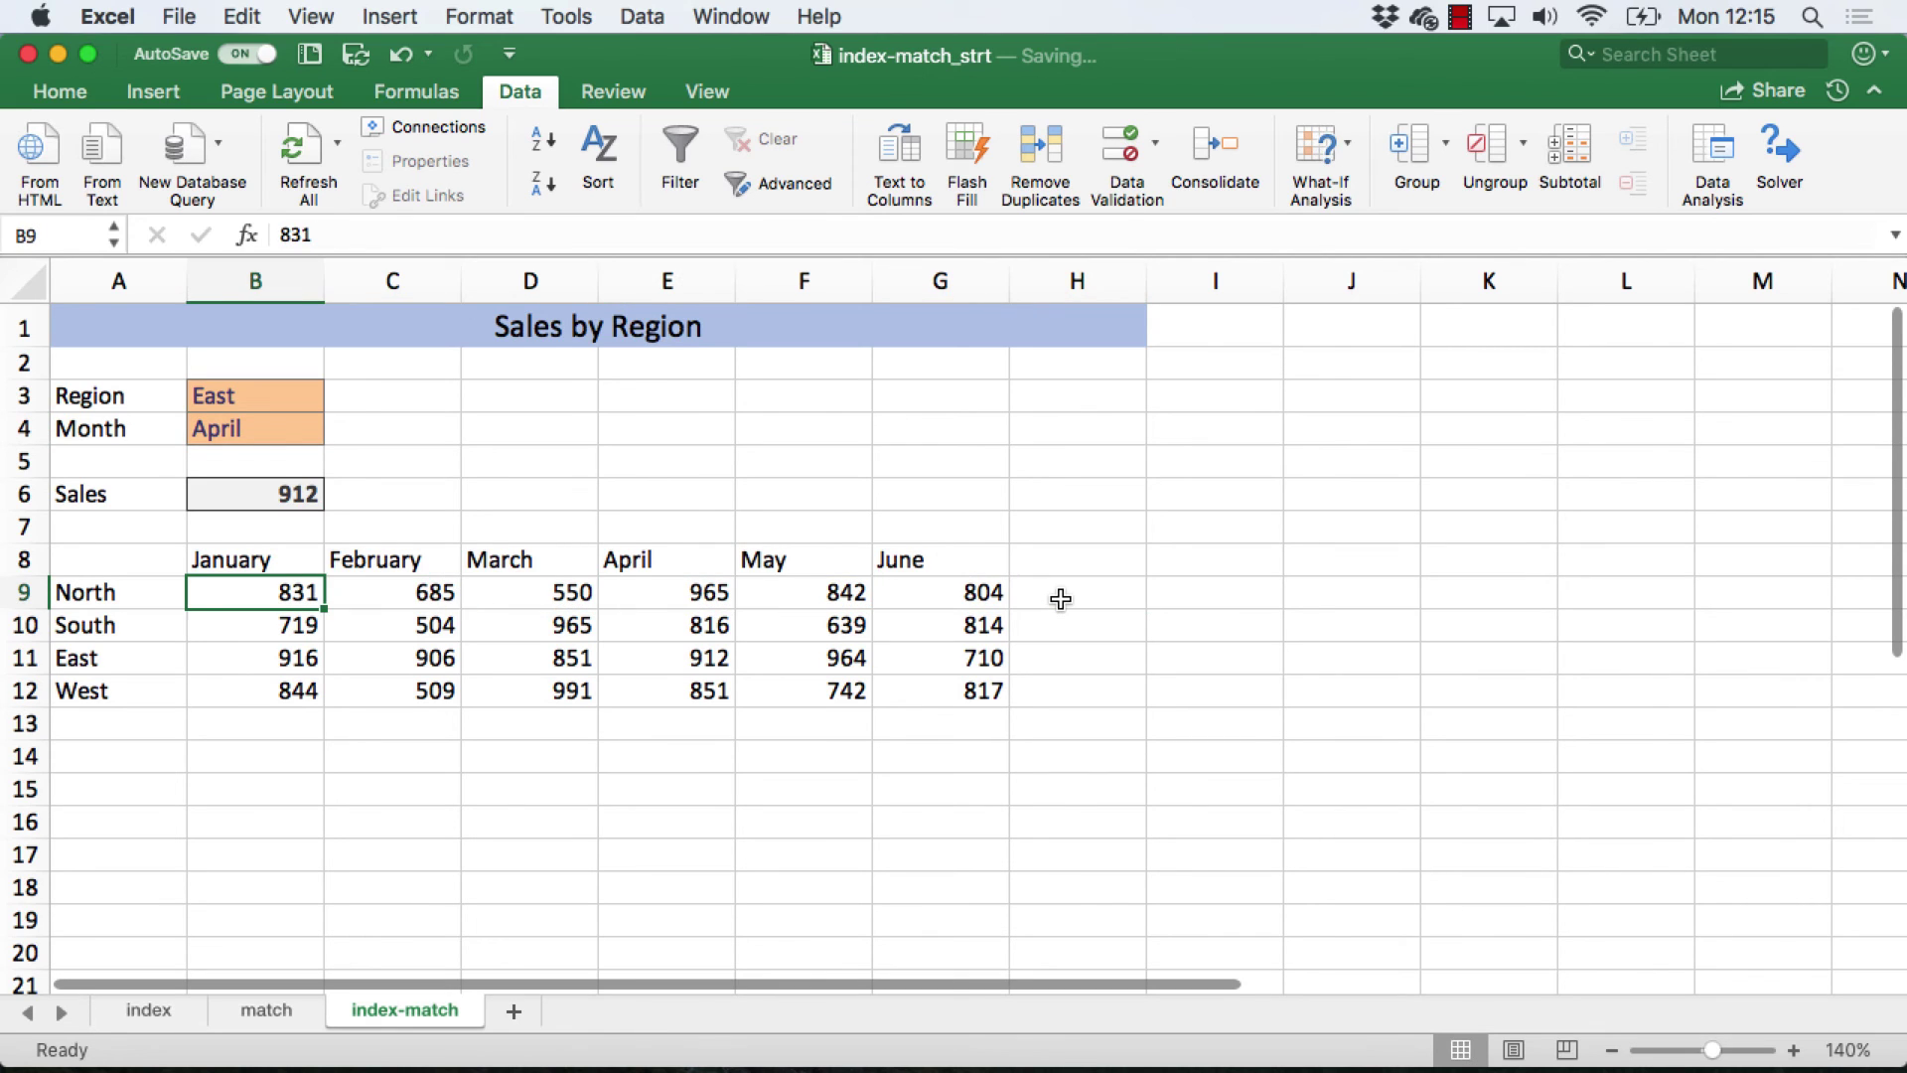
{"action": "key", "text": "shift+Right"}
{"action": "key", "text": "shift+Right"}
{"action": "key", "text": "shift+Right"}
{"action": "key", "text": "shift+Right"}
{"action": "key", "text": "shift+Right"}
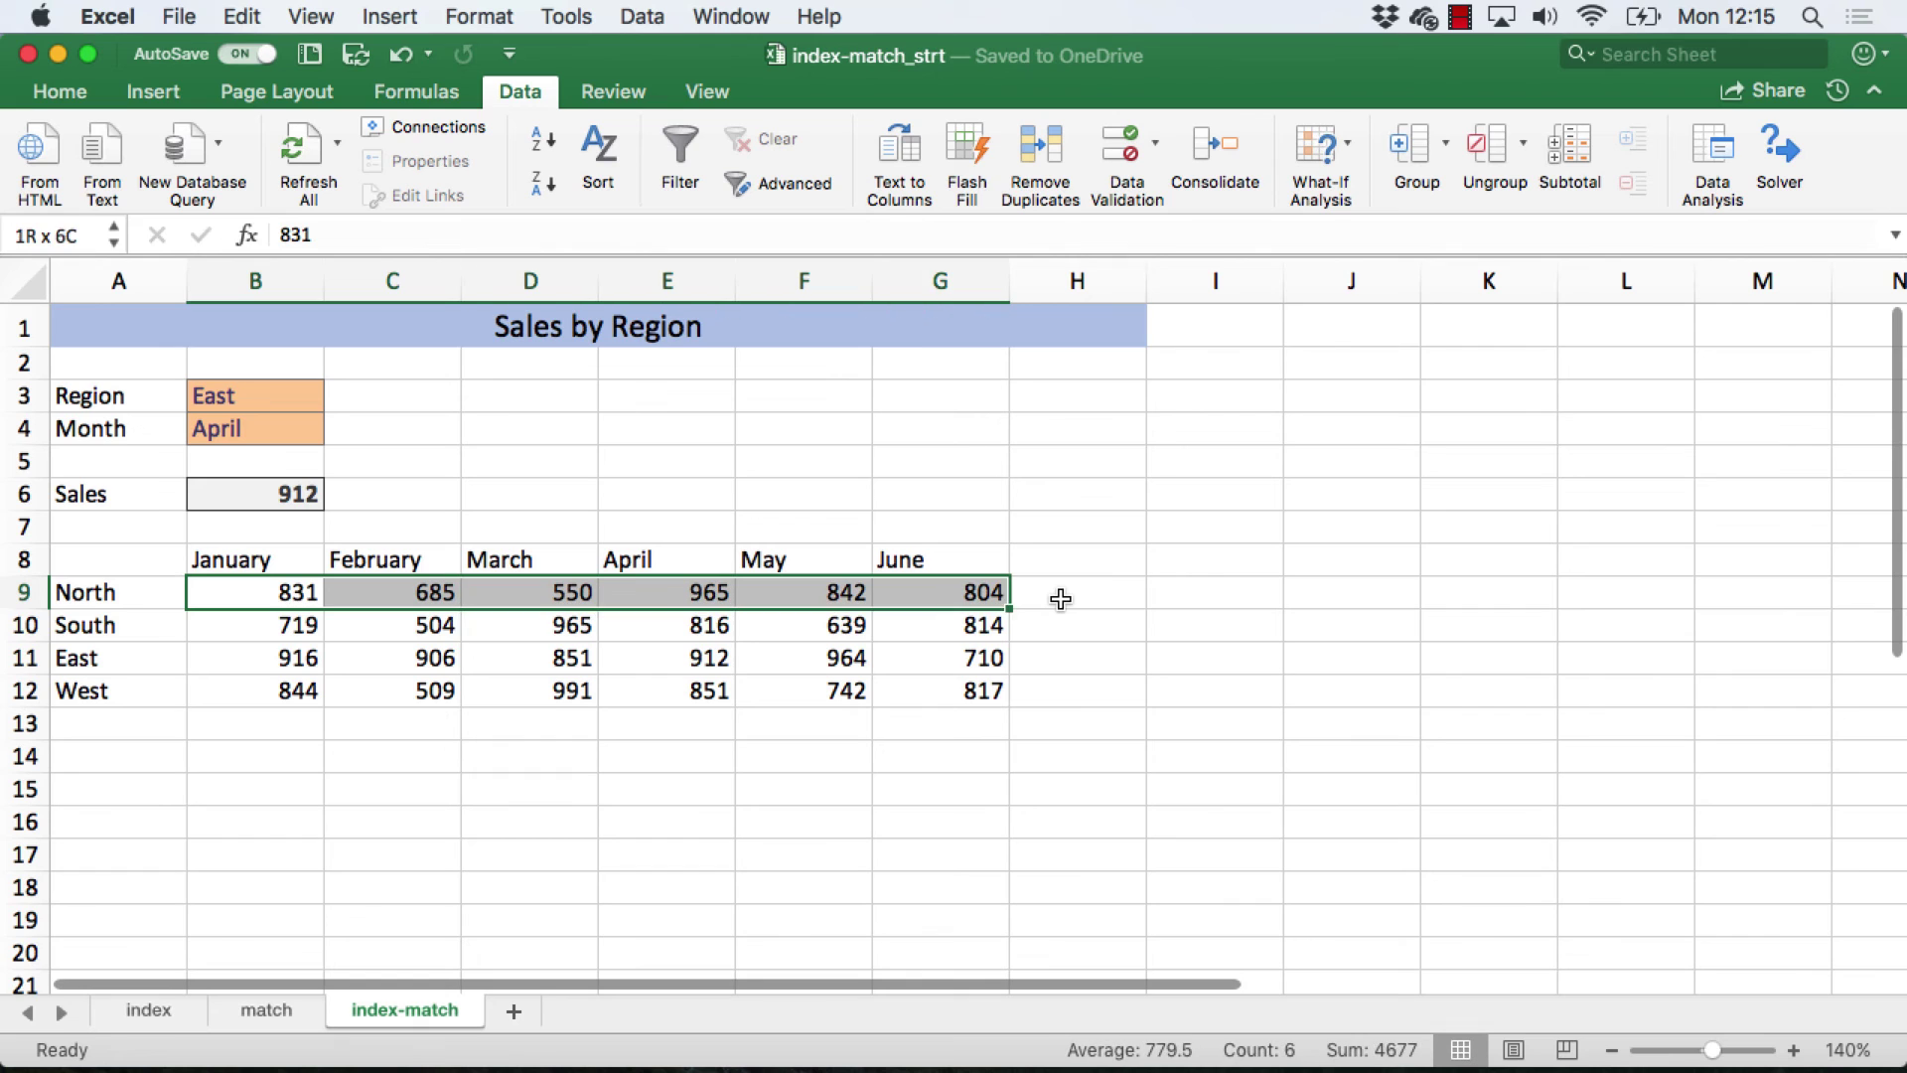
{"action": "key", "text": "shift+Down"}
{"action": "key", "text": "shift+Down"}
{"action": "key", "text": "shift+Down"}
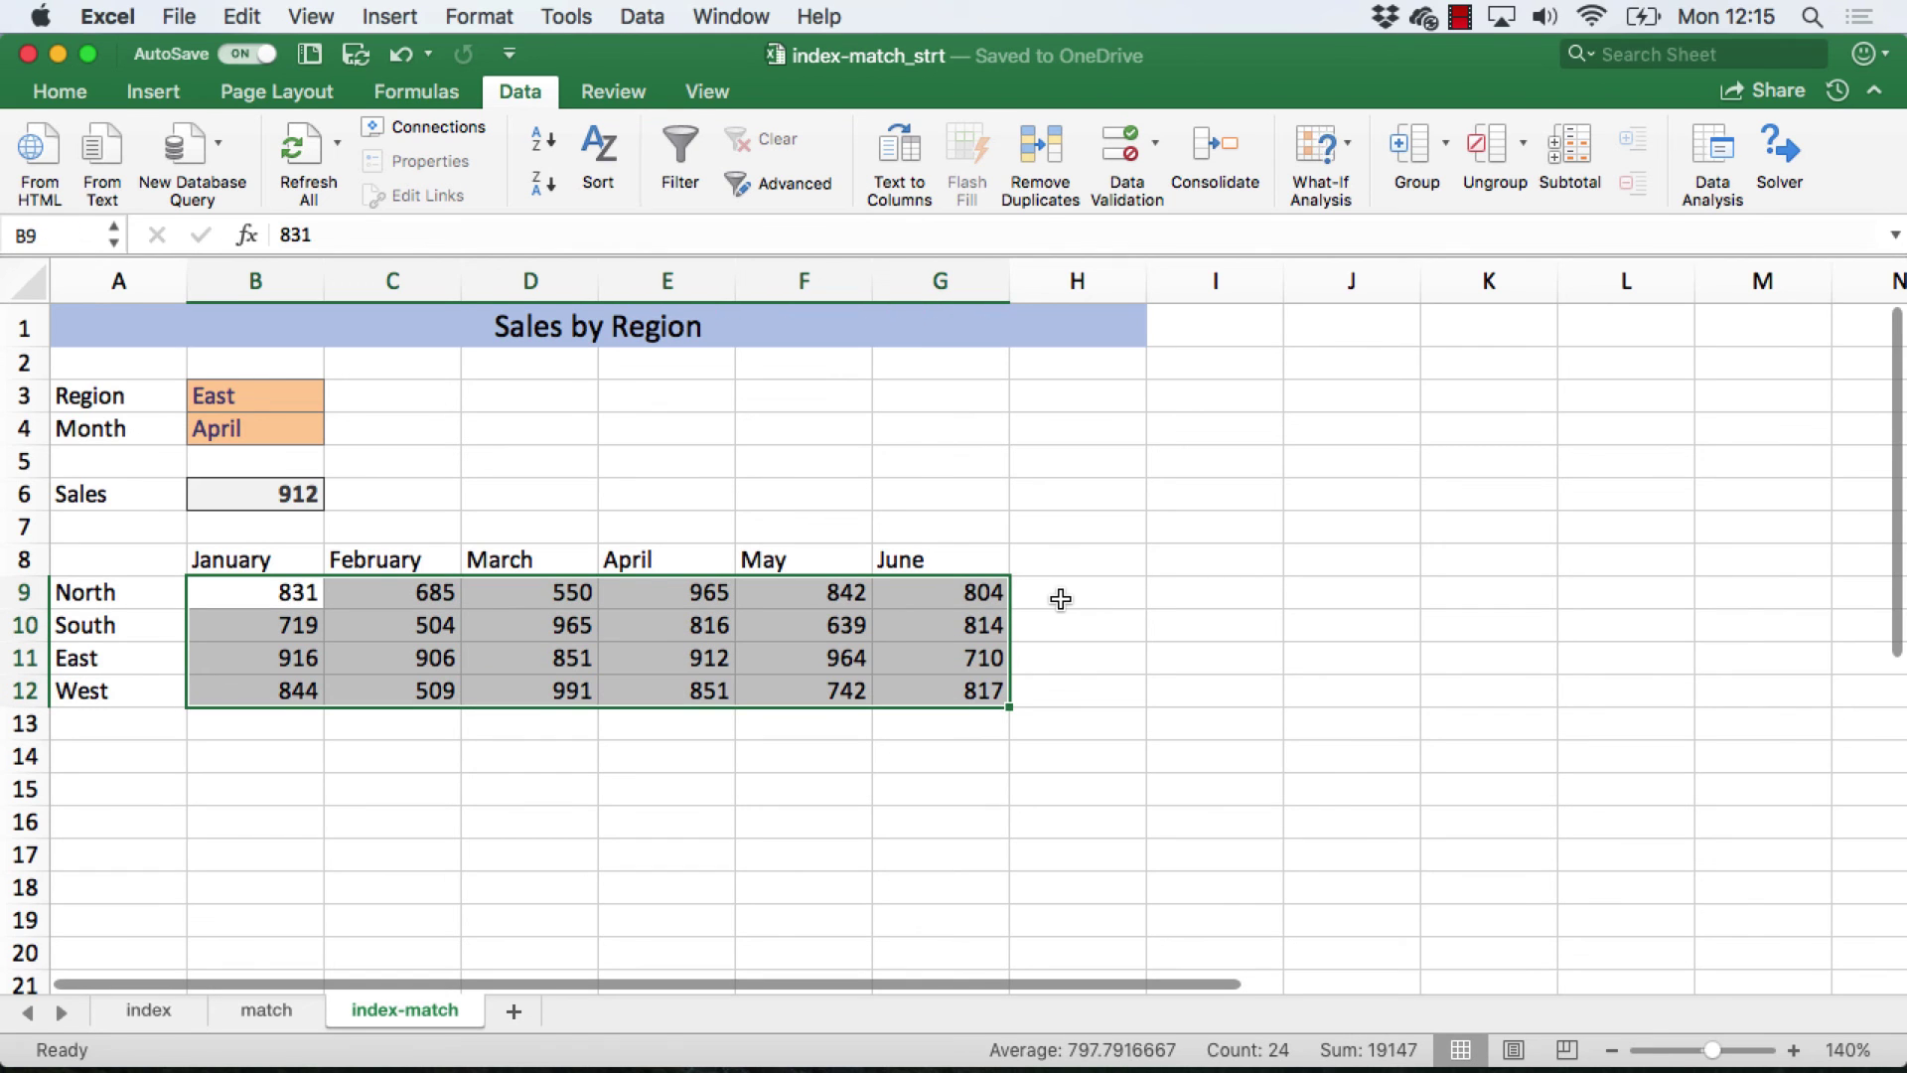
{"action": "left_click", "coordinate": [164, 93]}
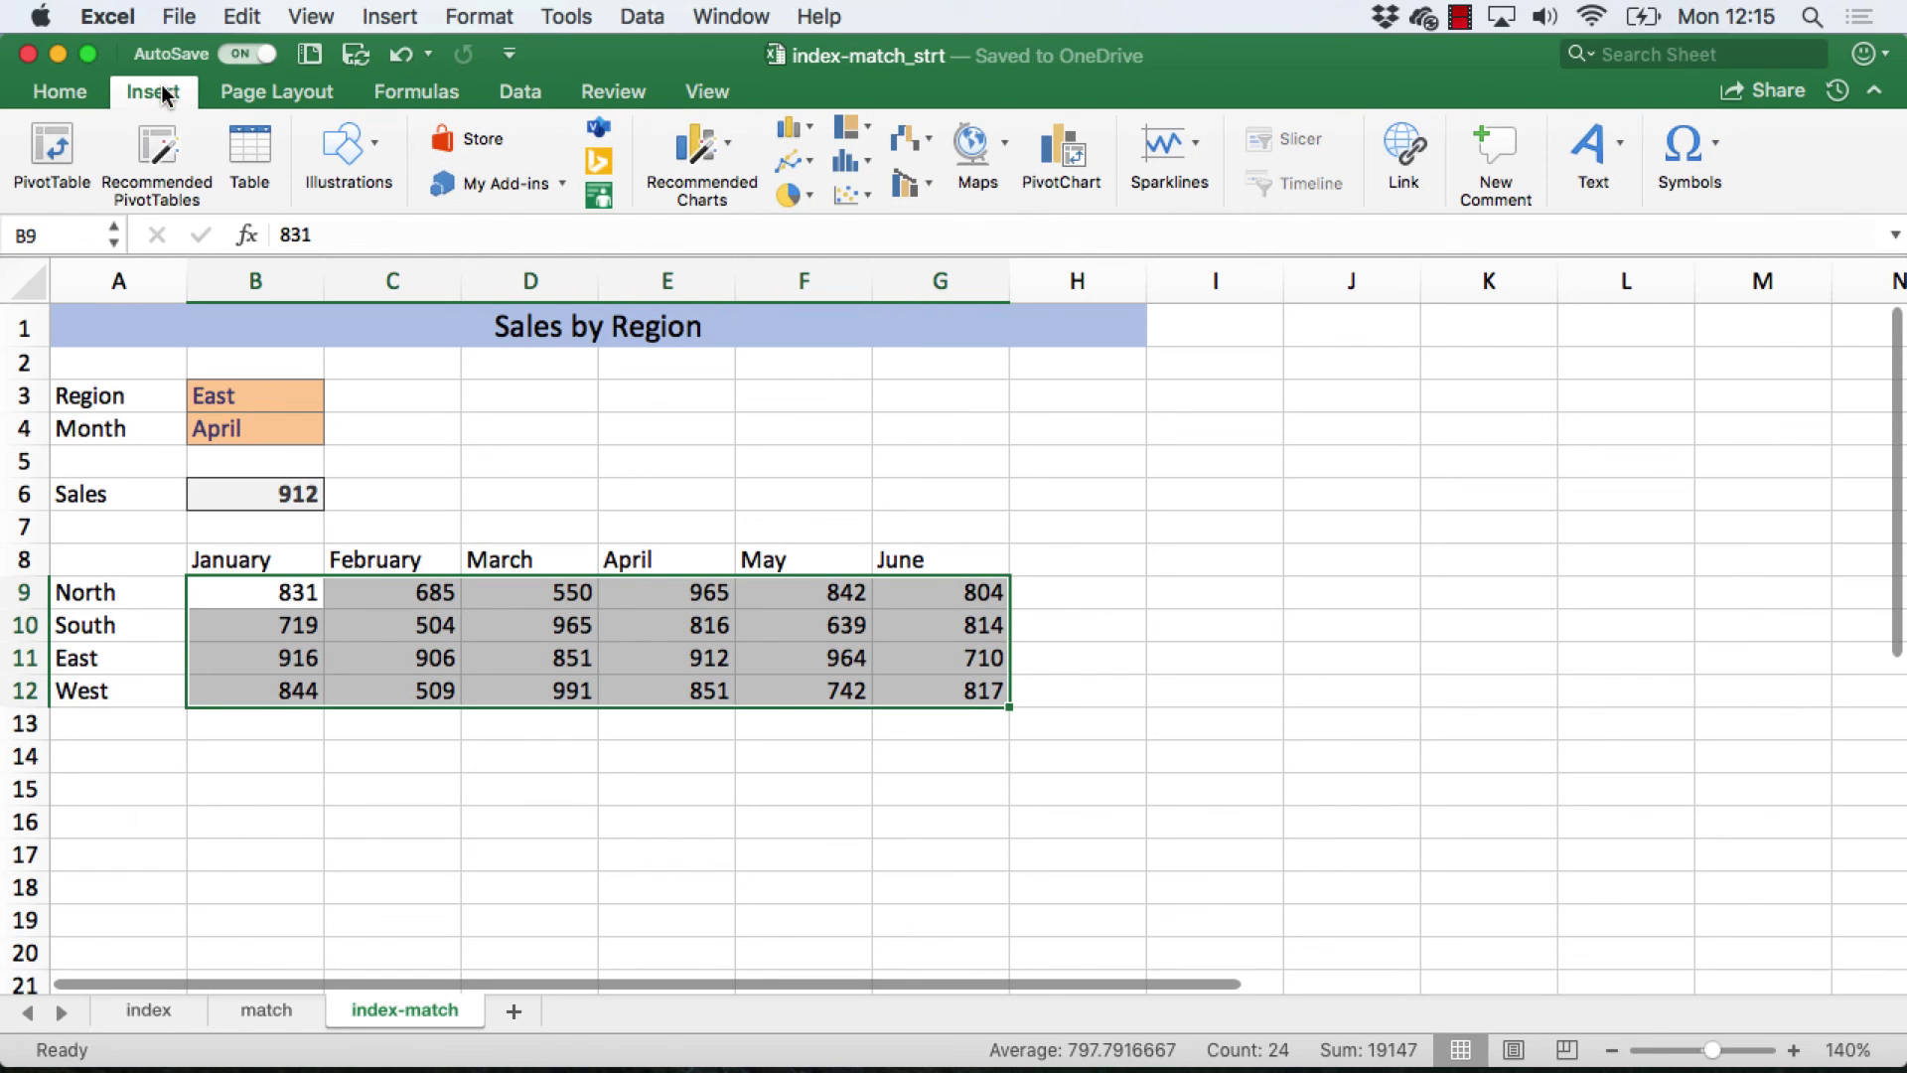
{"action": "left_click", "coordinate": [1197, 155]}
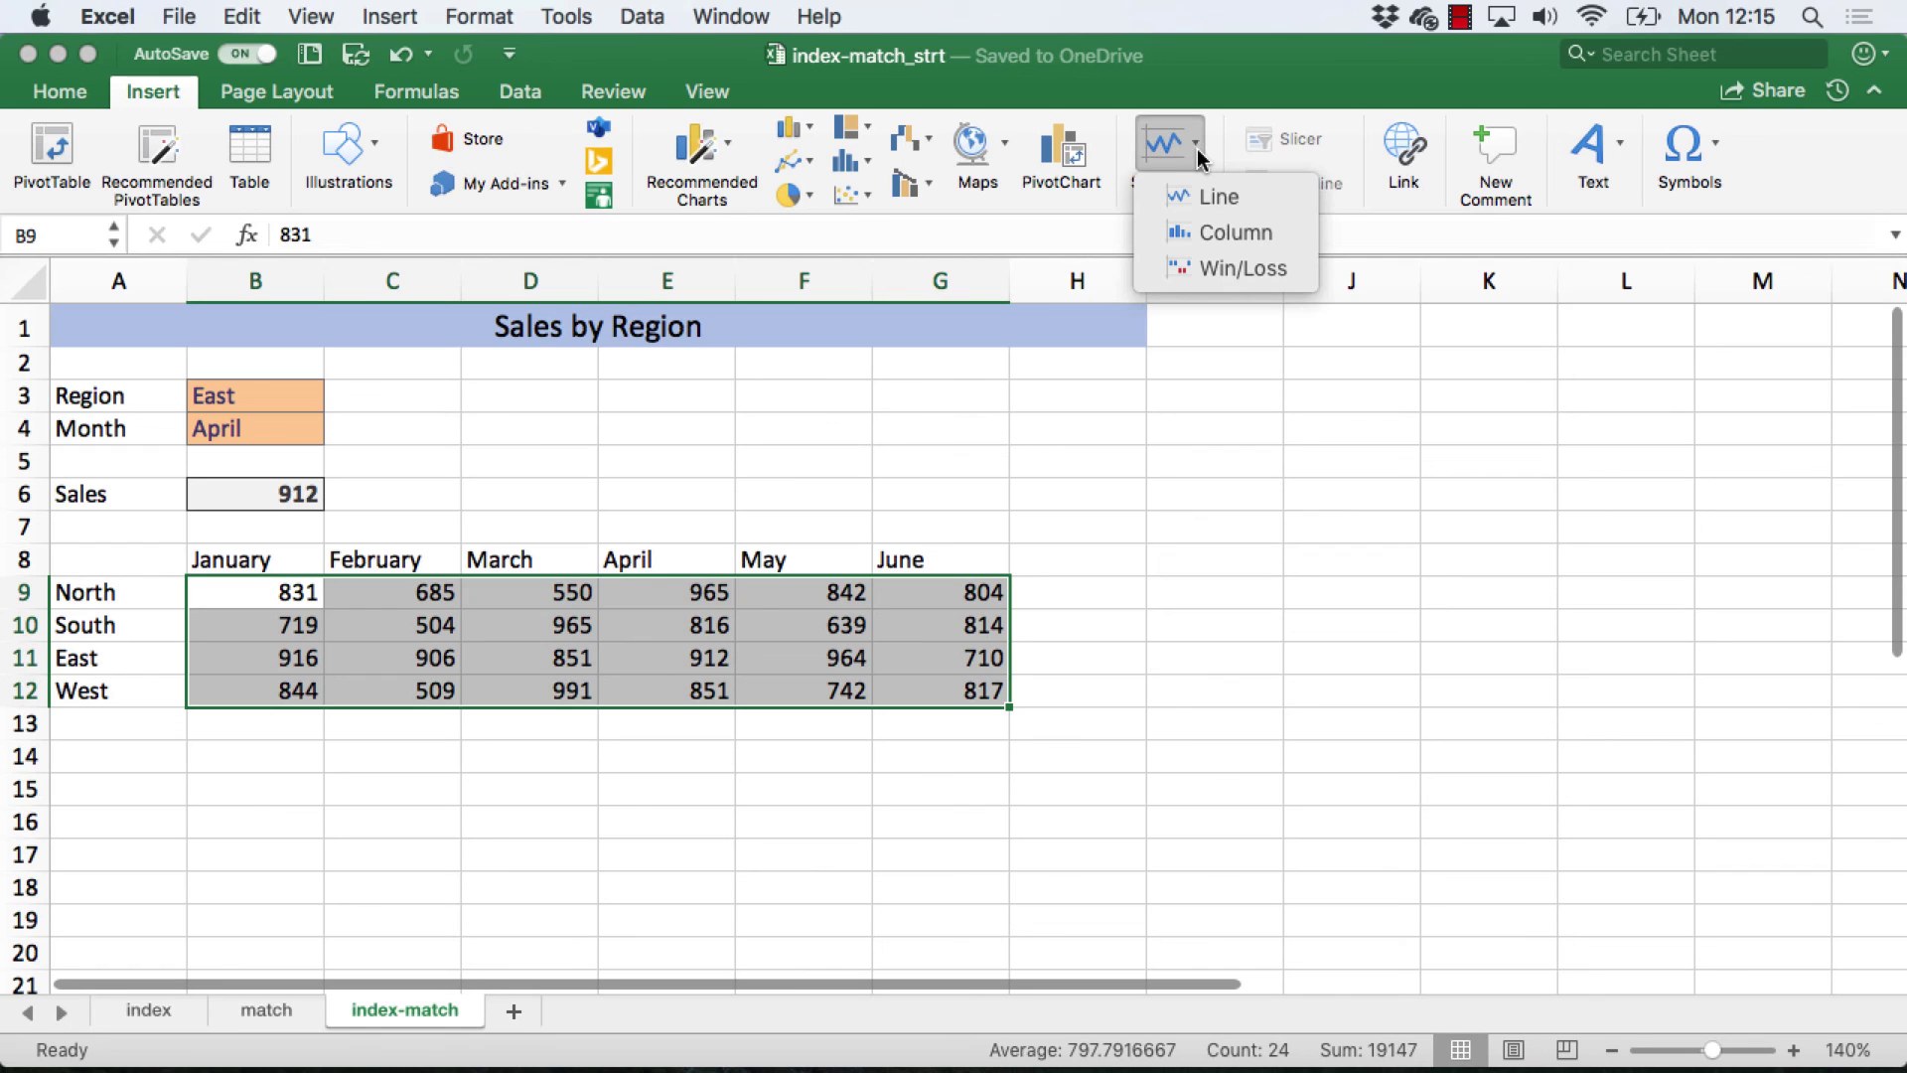
{"action": "left_click", "coordinate": [1220, 236]}
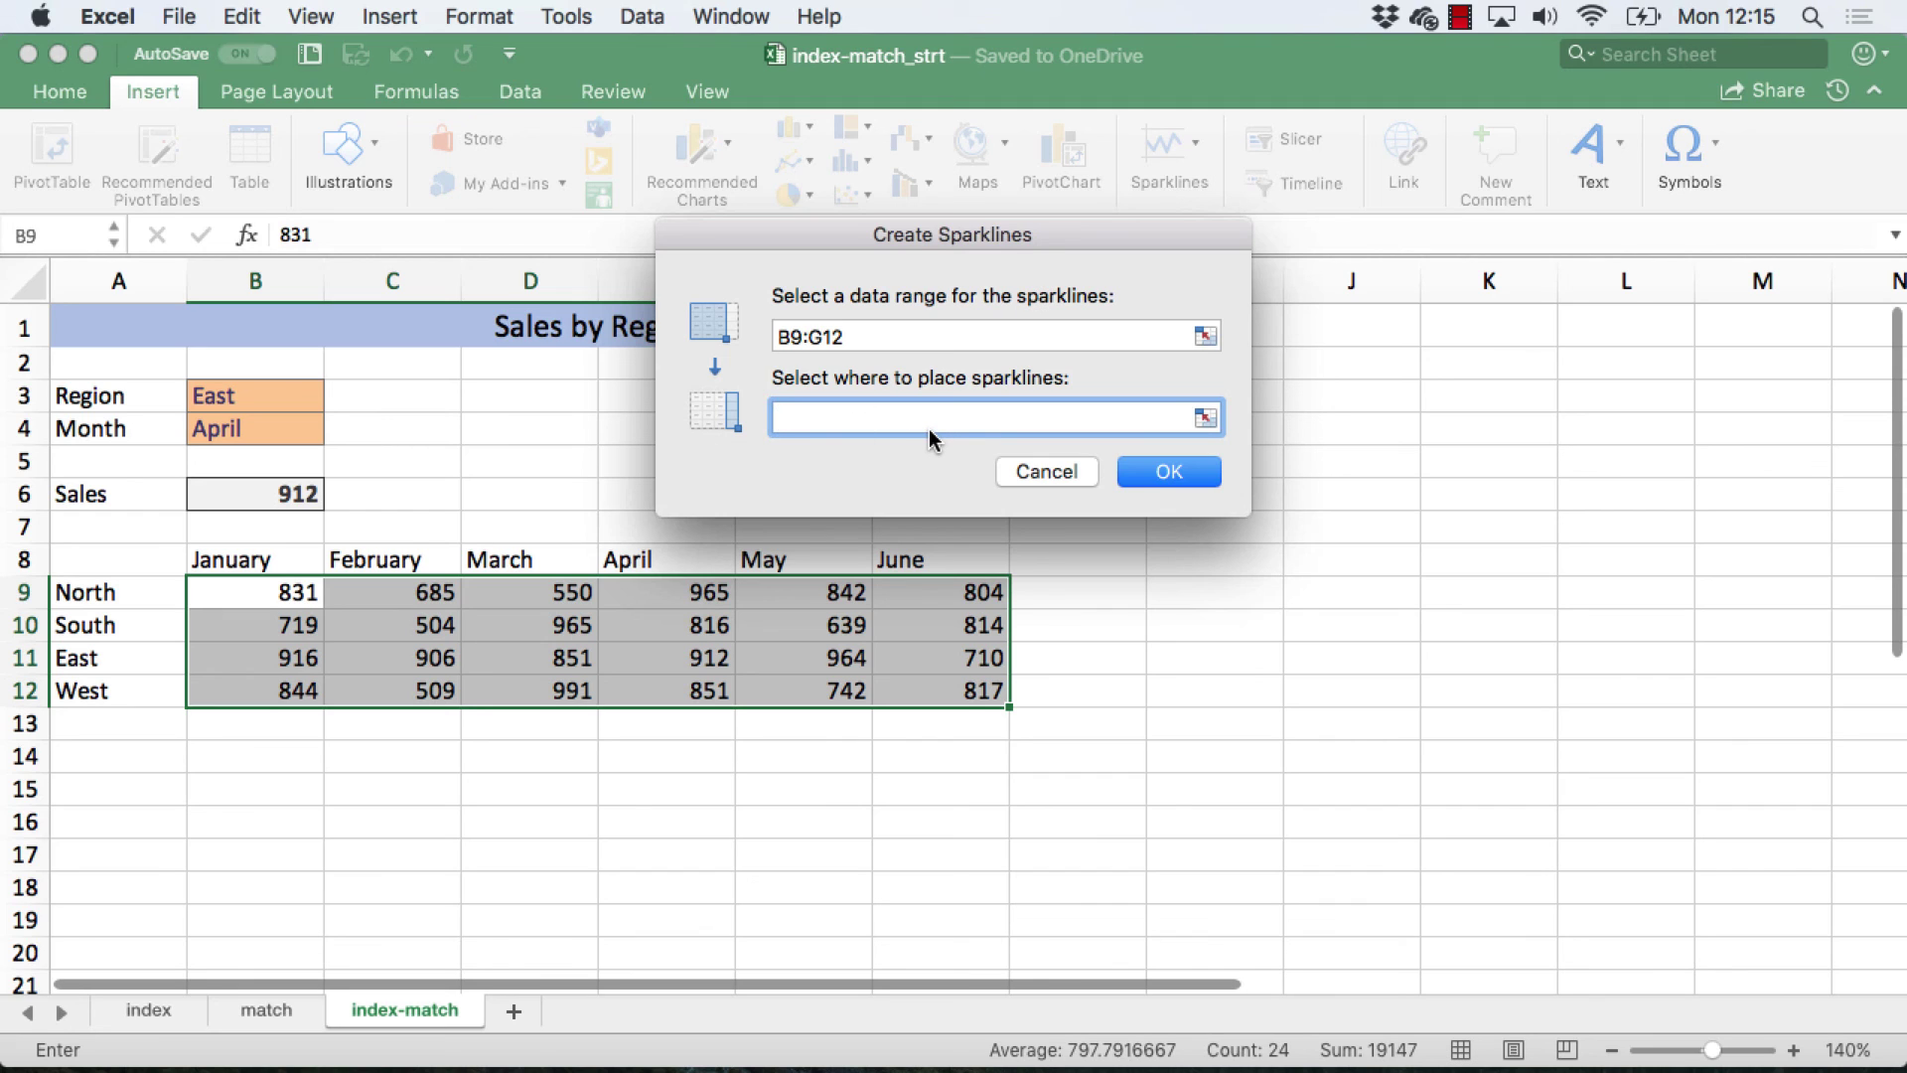
{"action": "left_click", "coordinate": [1065, 589]}
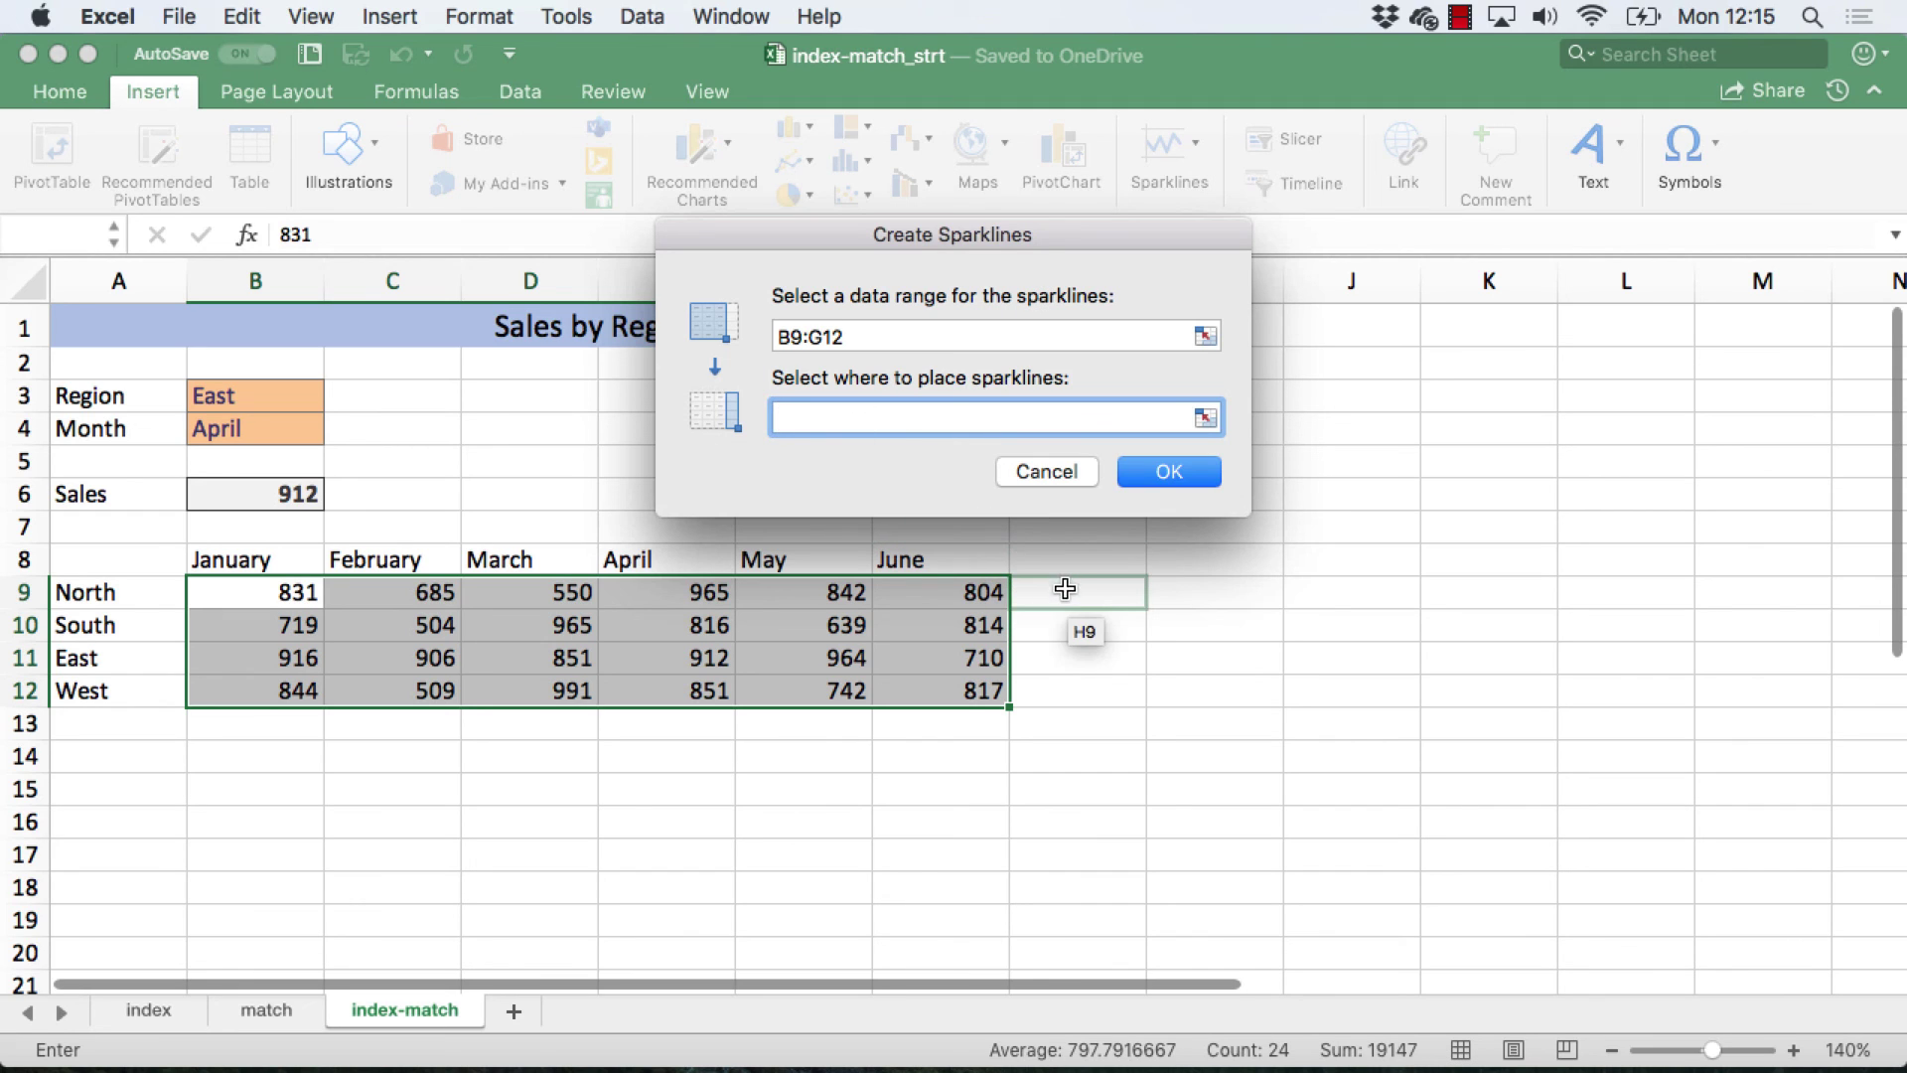
{"action": "left_click_drag", "start_coordinate": [1065, 590], "coordinate": [1071, 687]}
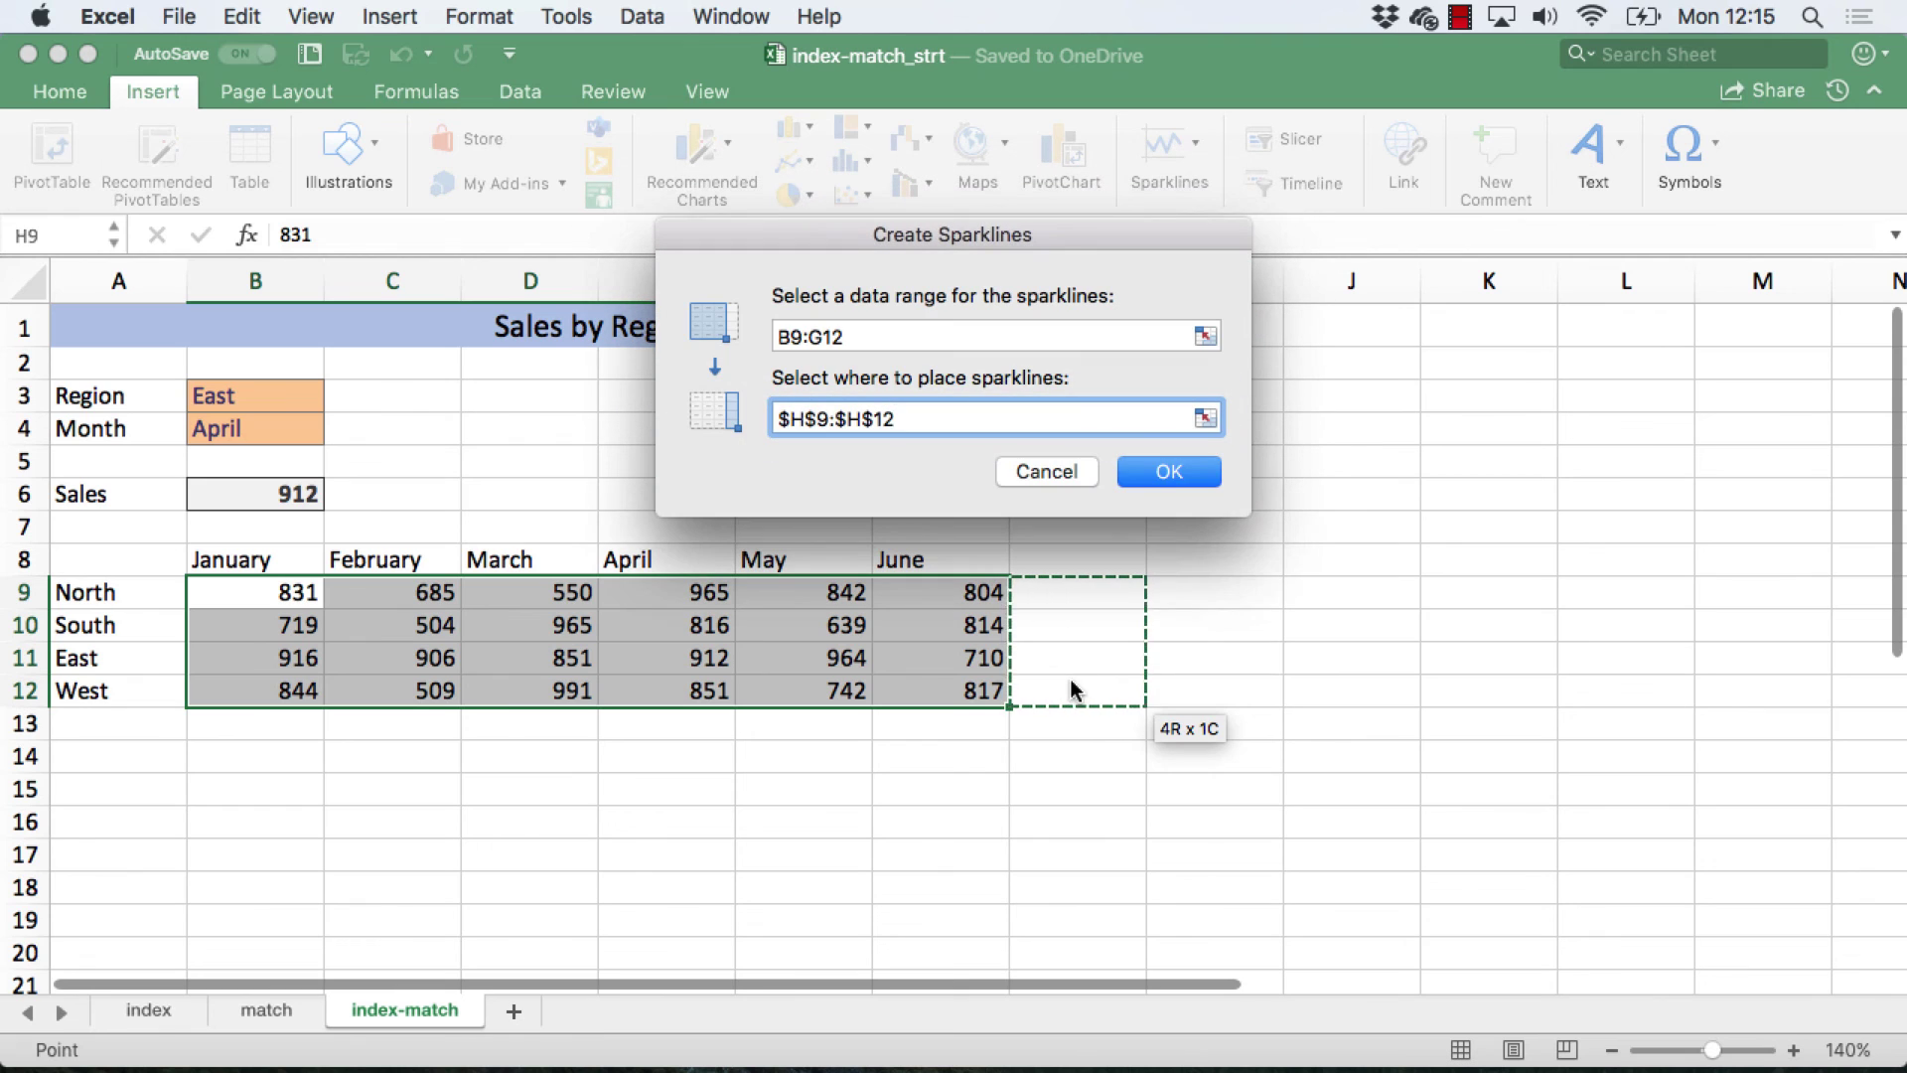
{"action": "left_click", "coordinate": [1164, 471]}
- Examine the options for clearing the sparklines in H9:H12 without applying any, ending with cell D12 selected
{"action": "left_click_drag", "start_coordinate": [1083, 594], "coordinate": [1119, 661]}
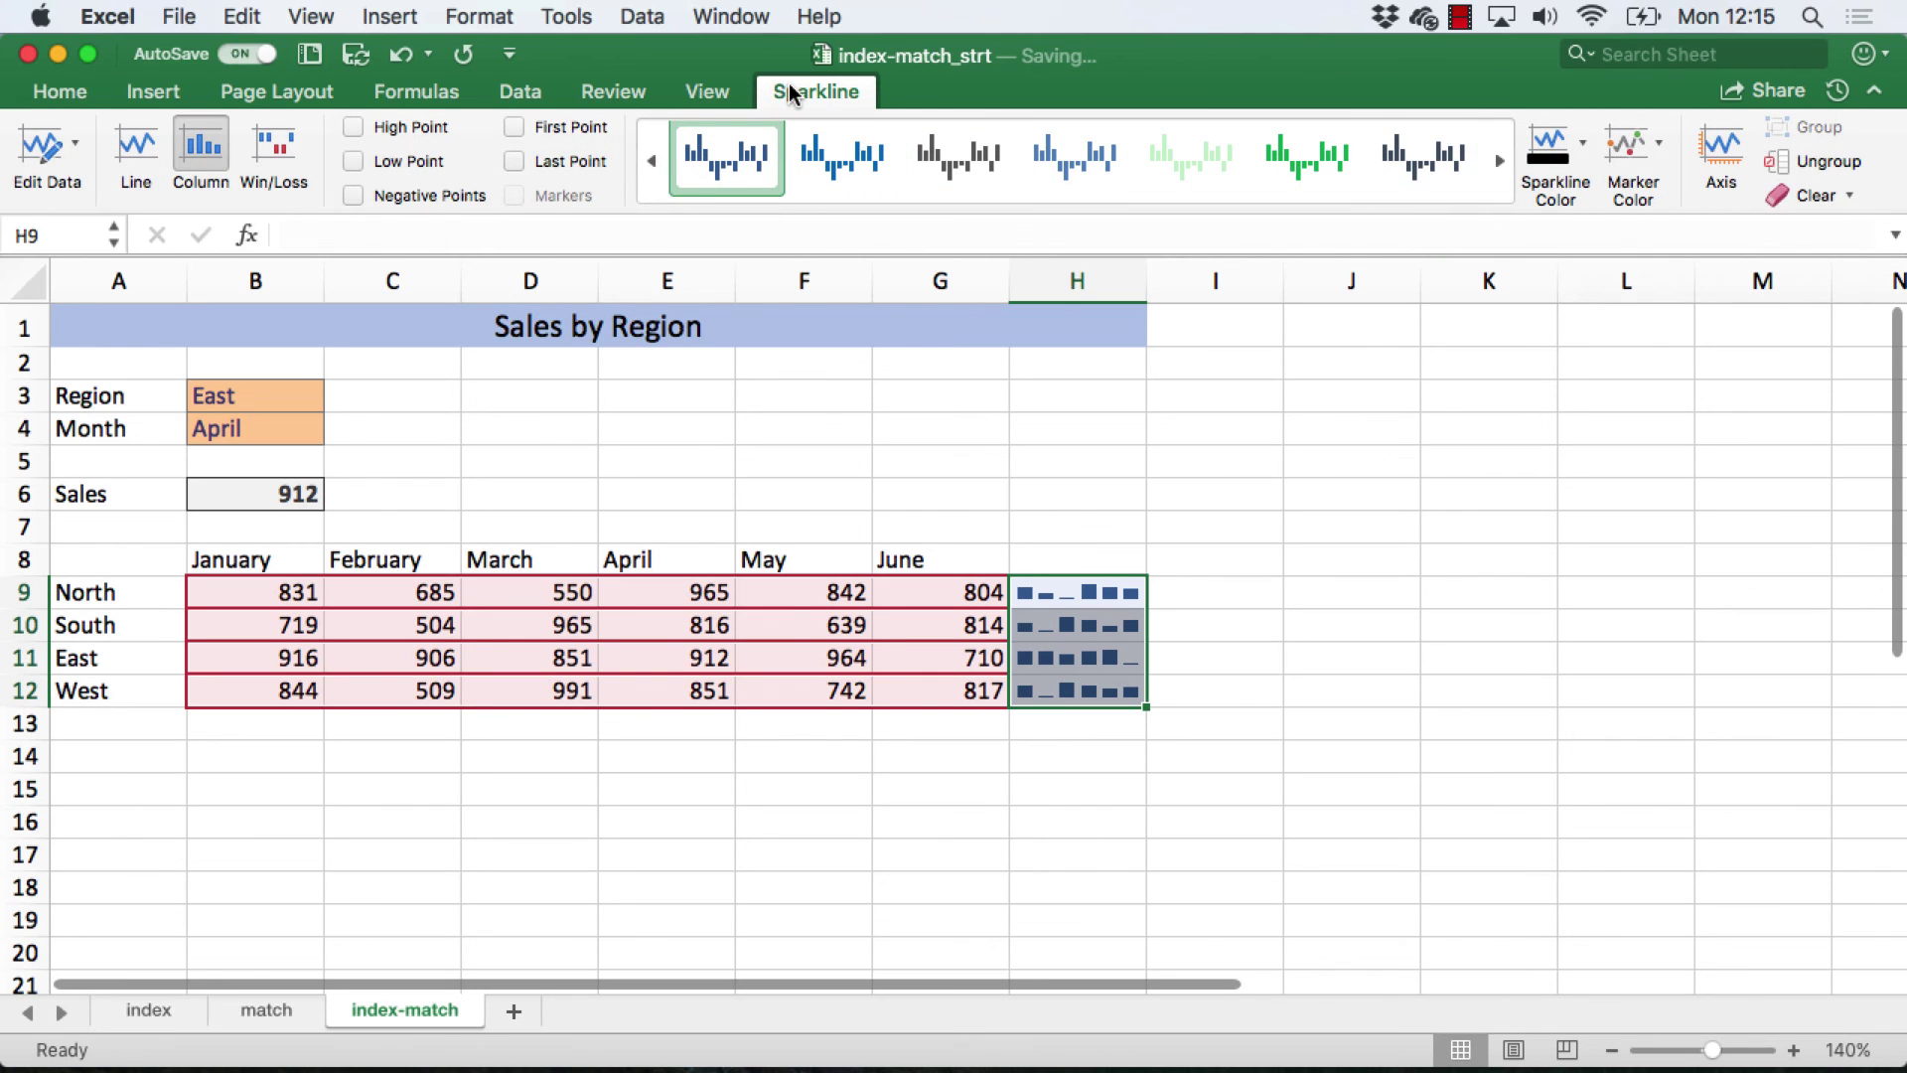
{"action": "left_click", "coordinate": [1850, 198]}
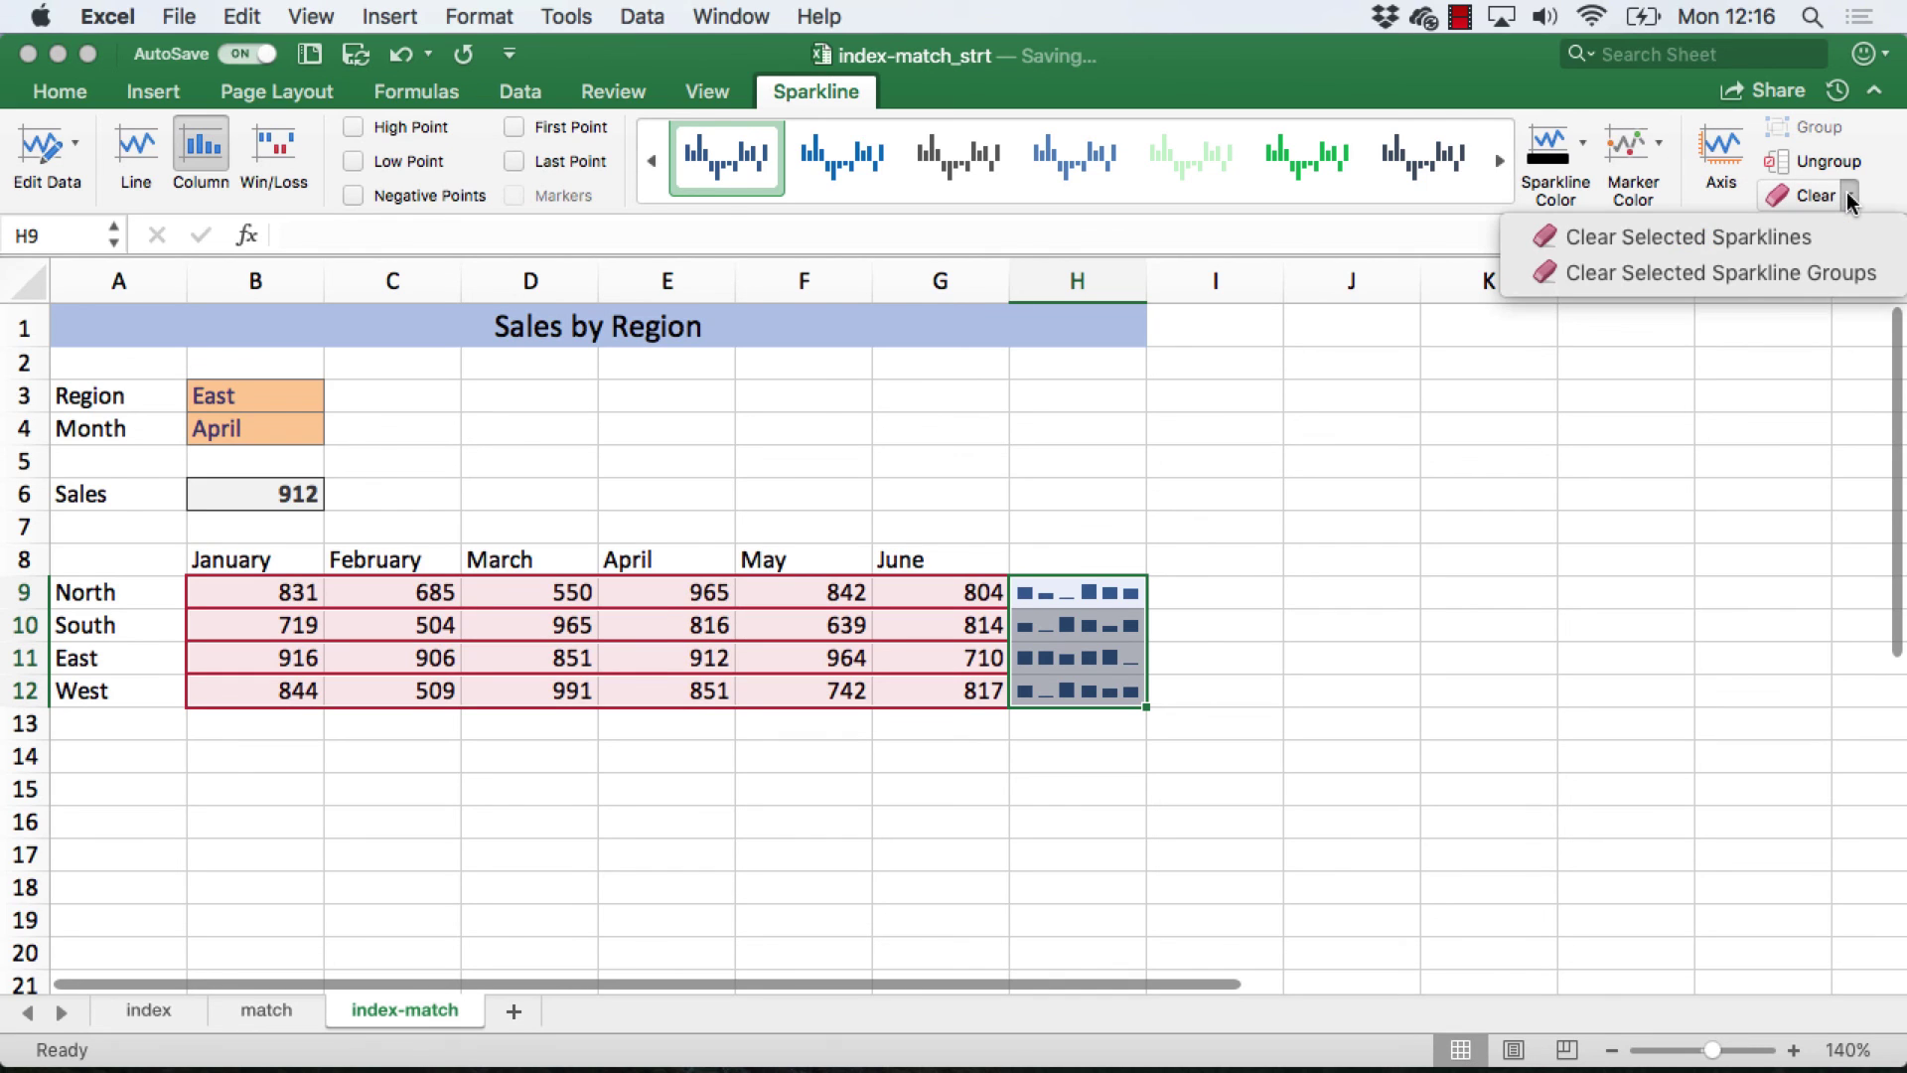
{"action": "left_click", "coordinate": [1850, 202]}
{"action": "left_click", "coordinate": [1140, 684]}
{"action": "key", "text": "Left"}
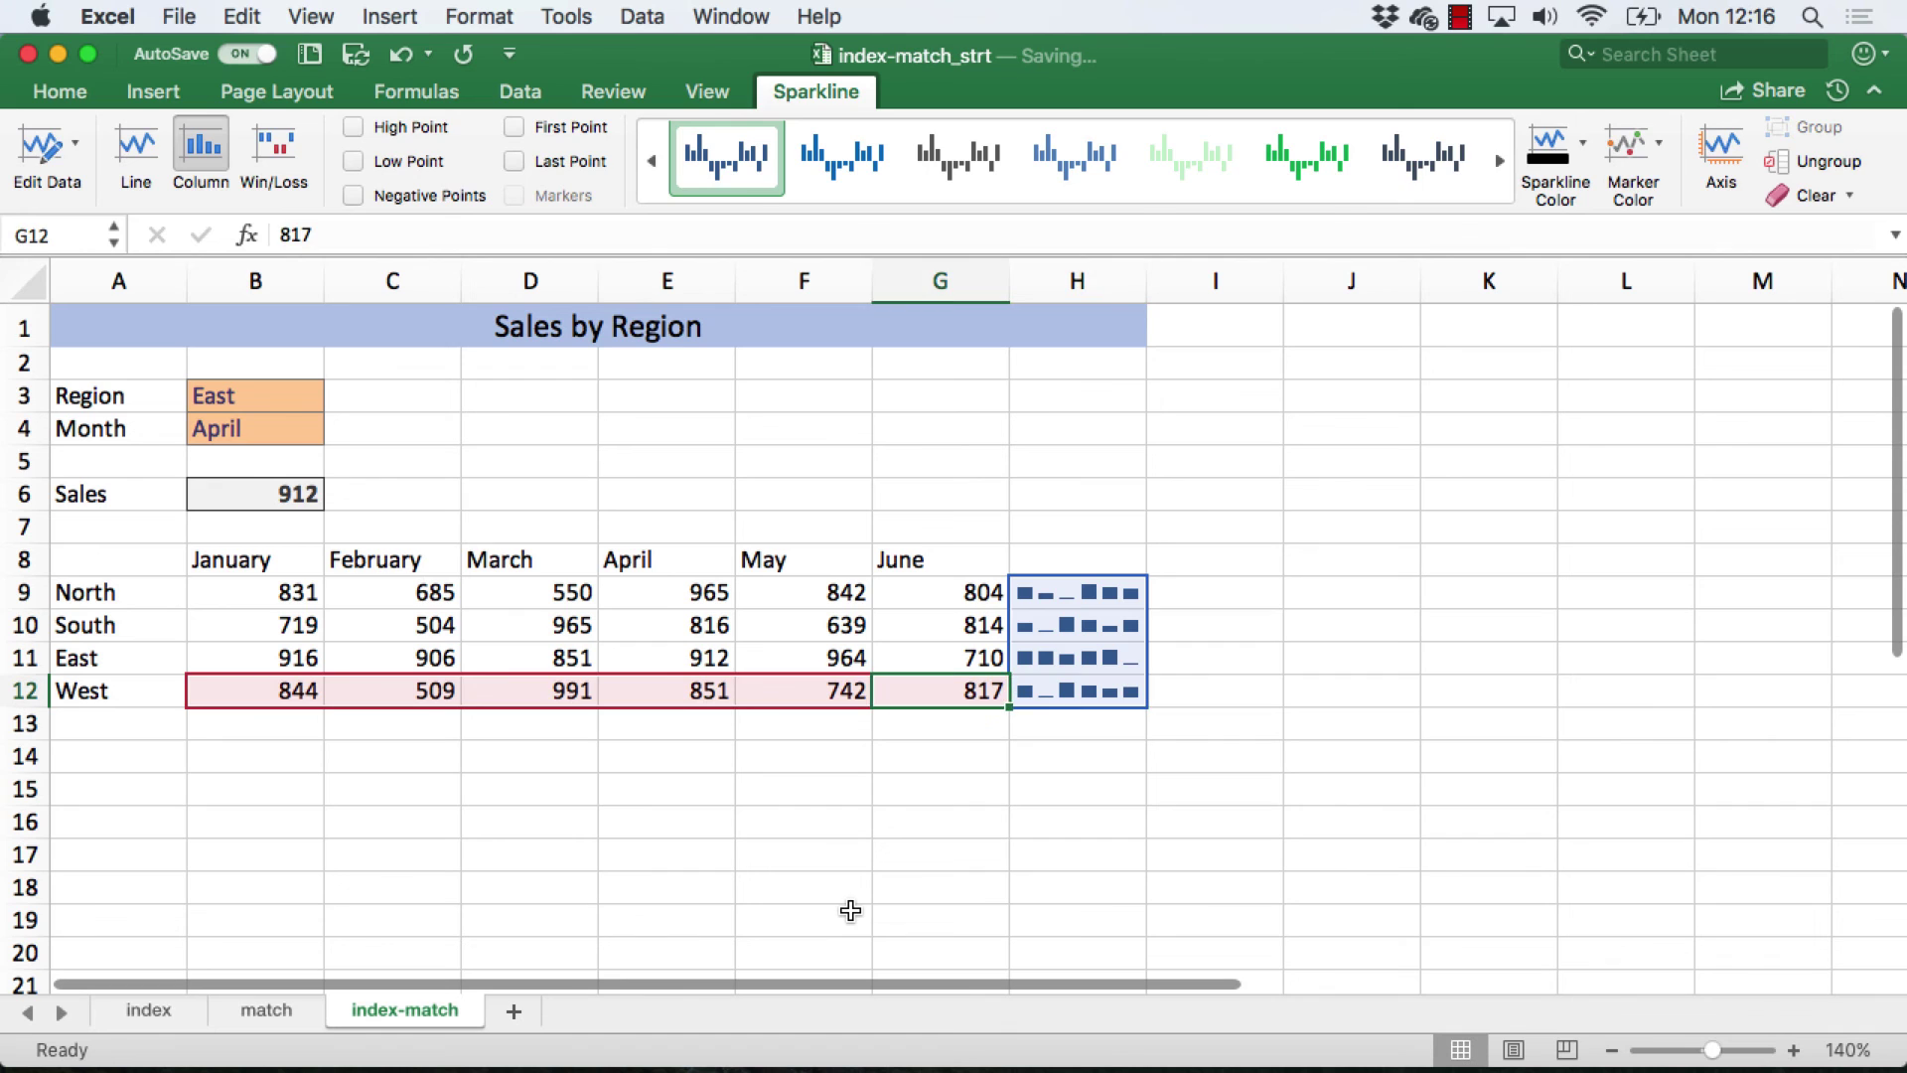
{"action": "key", "text": "Left"}
{"action": "key", "text": "Left"}
{"action": "key", "text": "Left"}
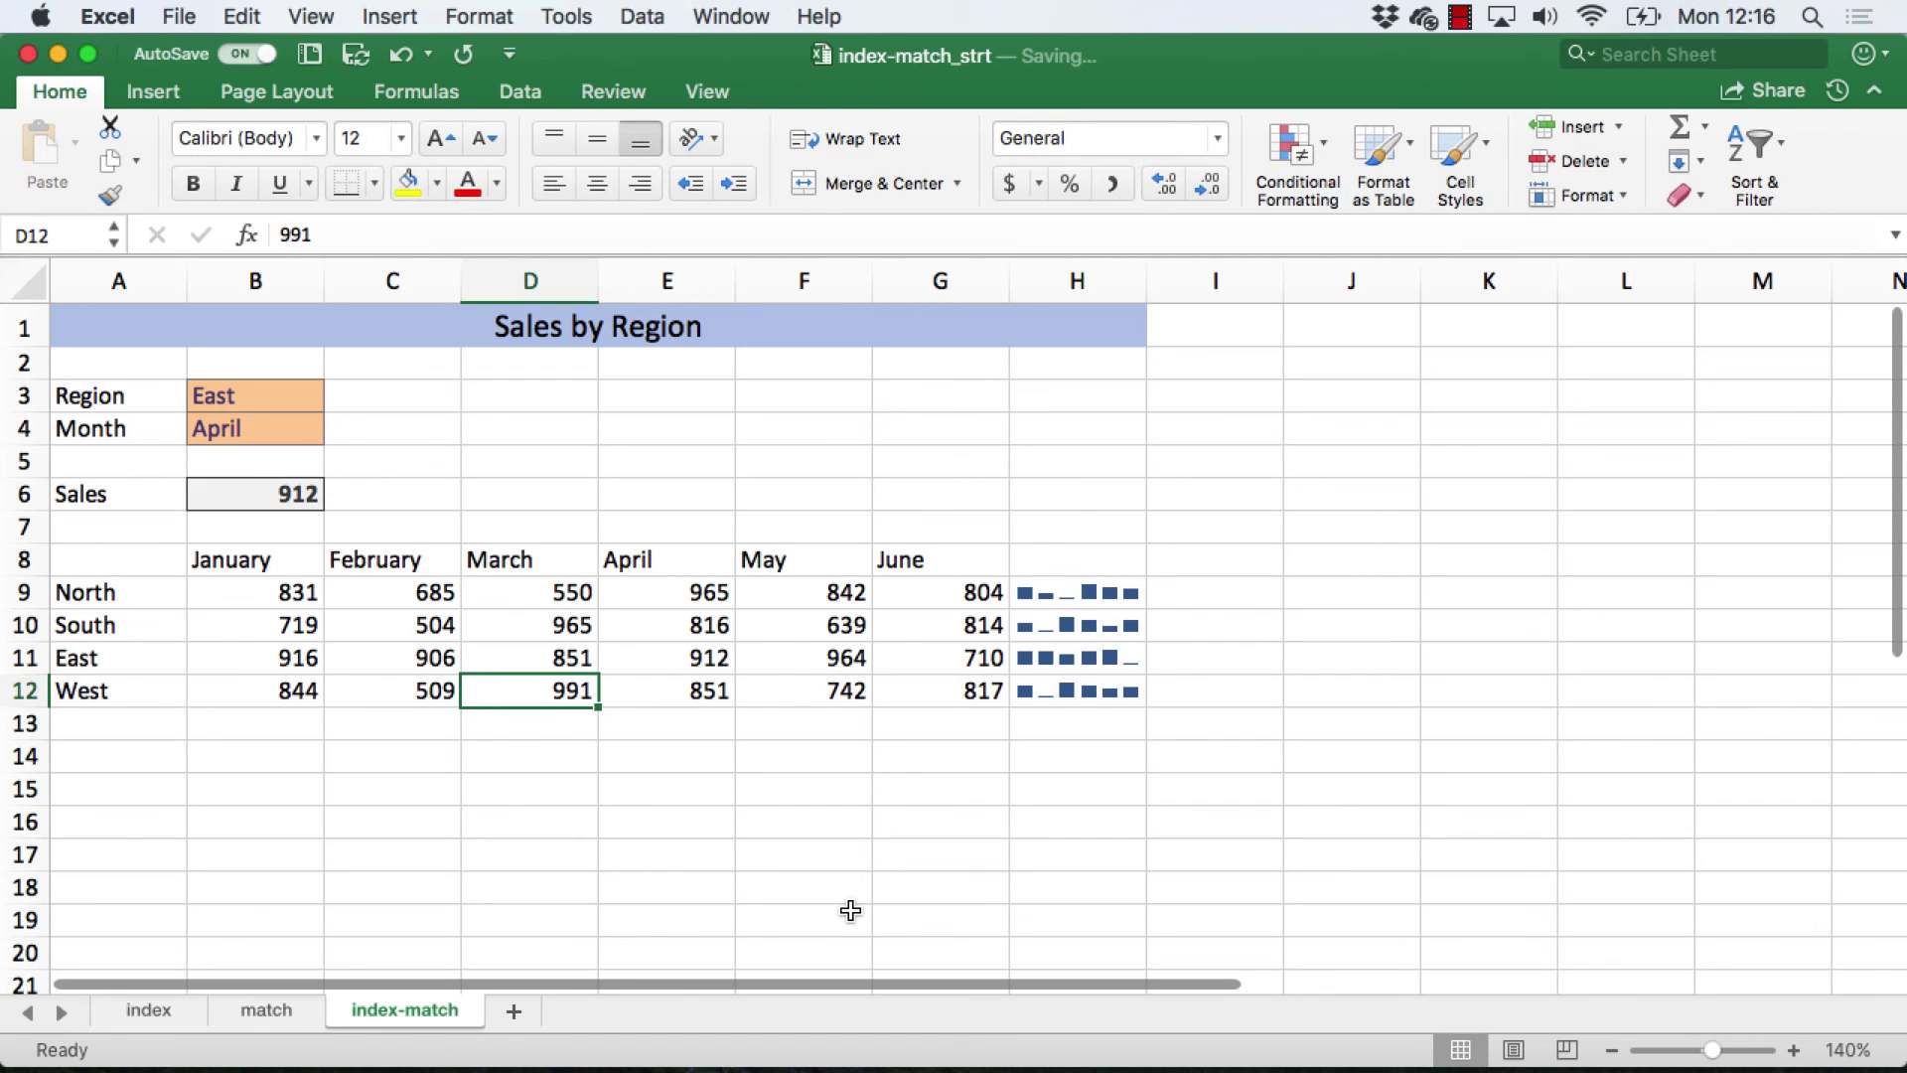